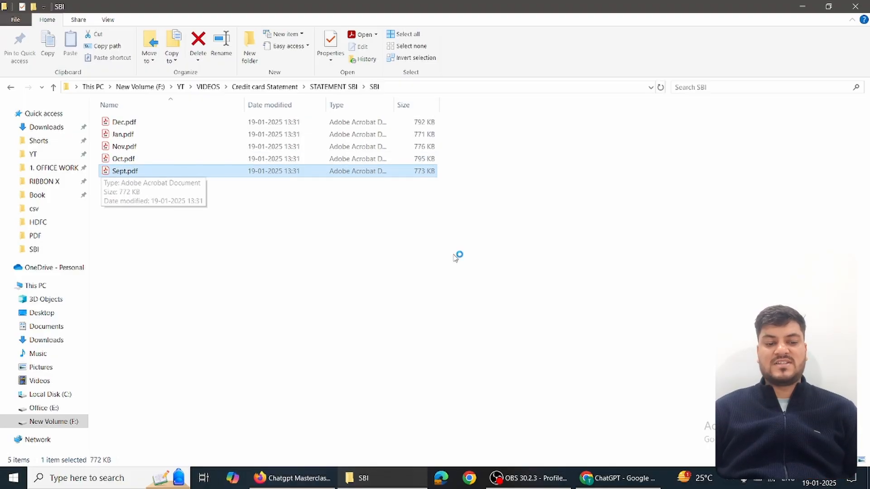
- Open Sept.pdf, dismiss its security notice, look through the statement's transactions and following pages, and close it
key(Return)
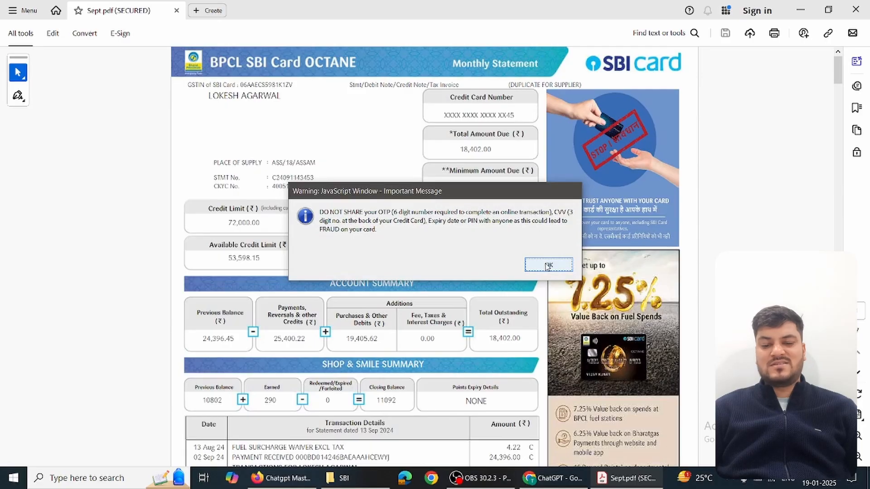
click(536, 268)
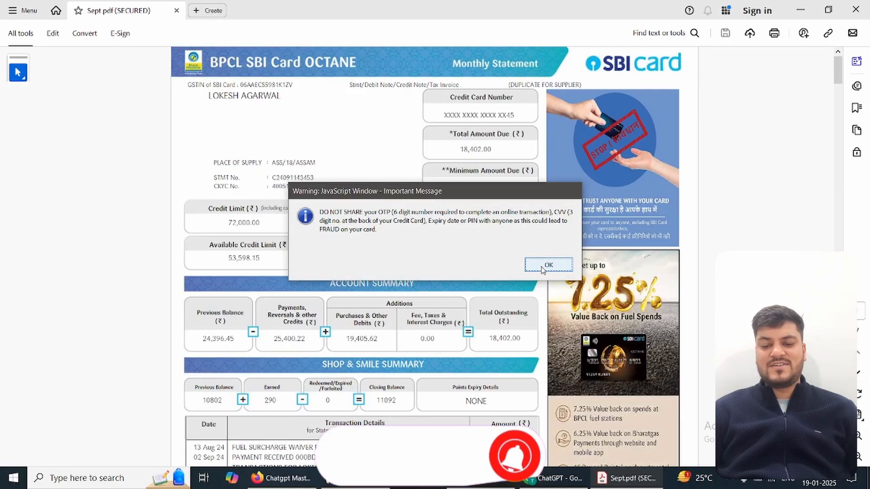
scroll(410, 250, down, 6)
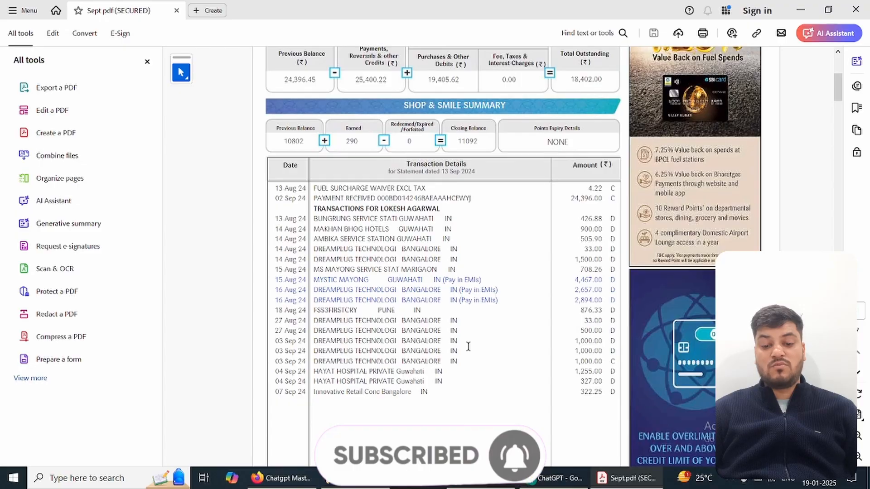
scroll(432, 213, down, 14)
scroll(431, 214, down, 20)
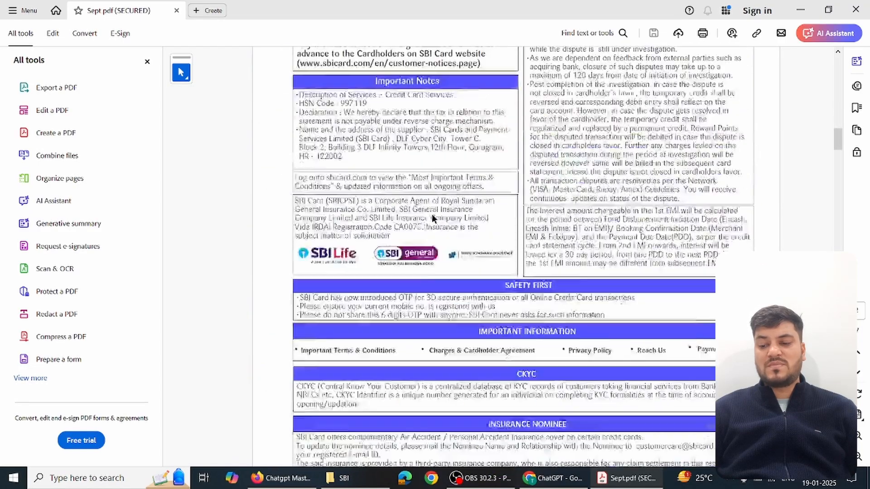
scroll(431, 214, up, 19)
scroll(433, 212, up, 10)
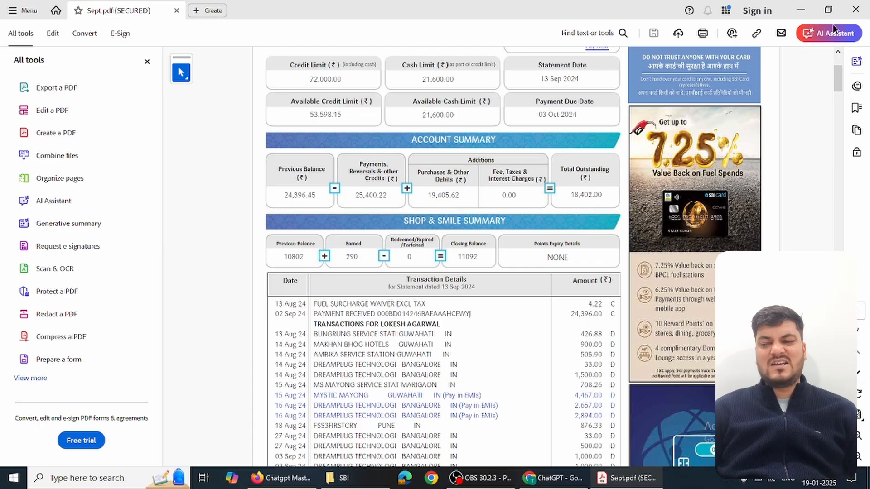
click(862, 14)
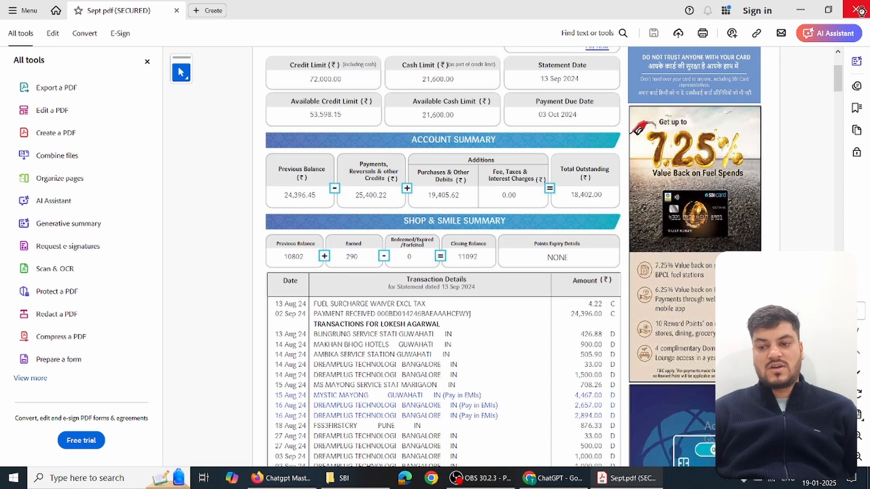
- Create a new Excel worksheet file with its default name in the STATEMENT SBI folder and open it
key(alt+Left)
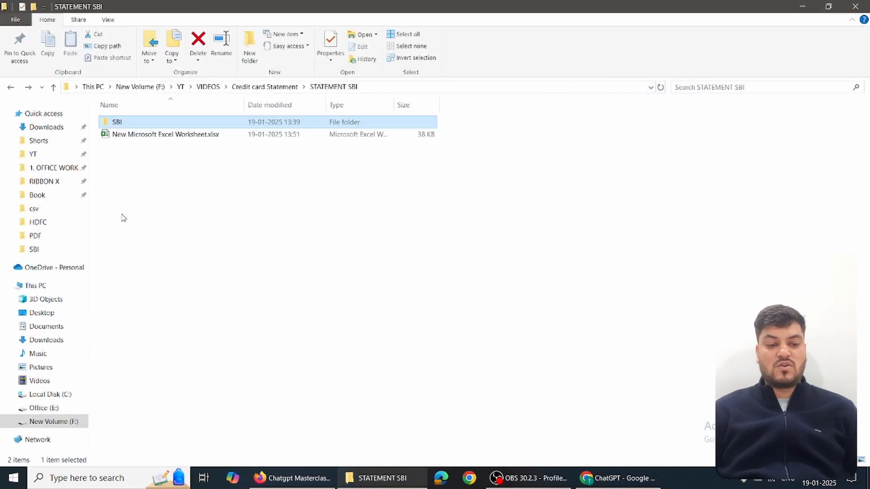
right_click(143, 203)
mouse_move(208, 340)
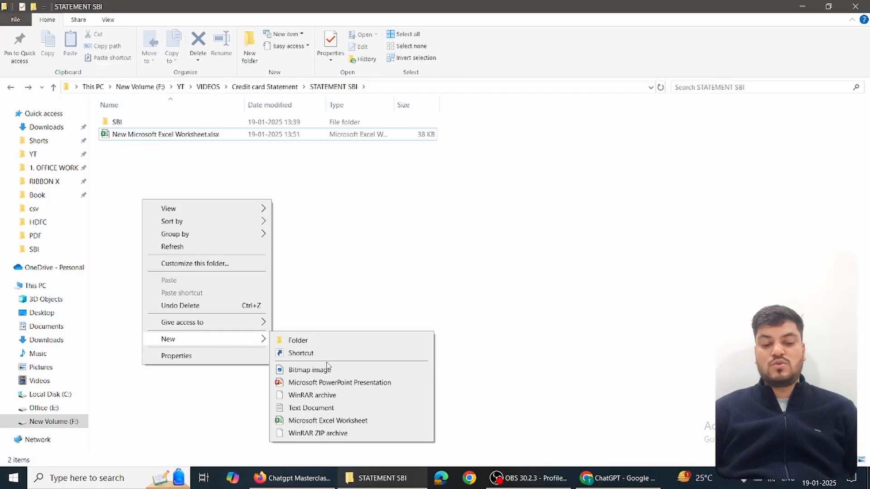
click(327, 420)
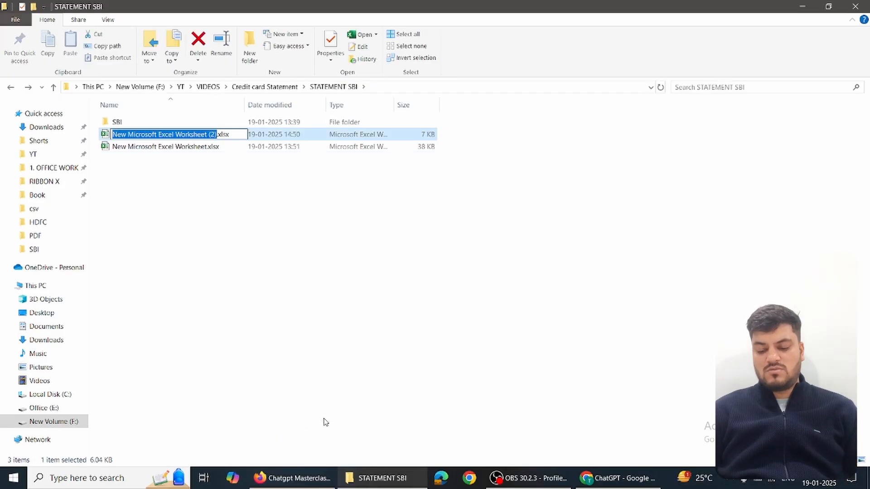
key(Return)
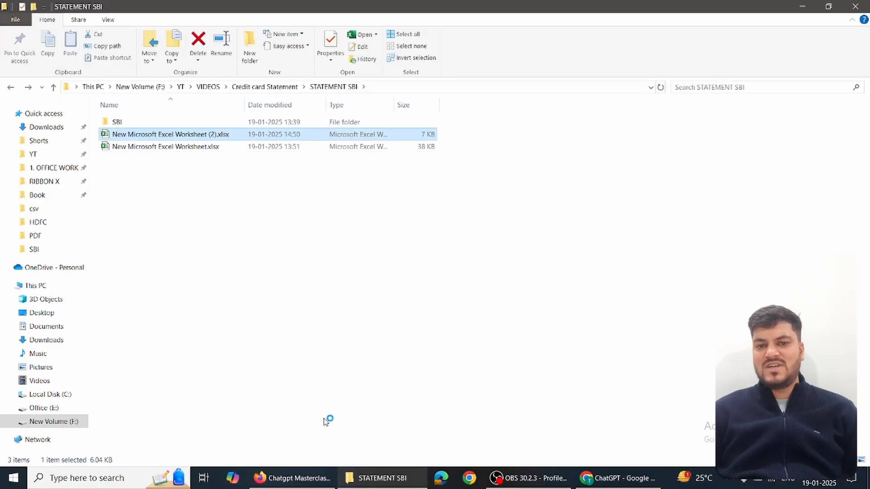
key(Return)
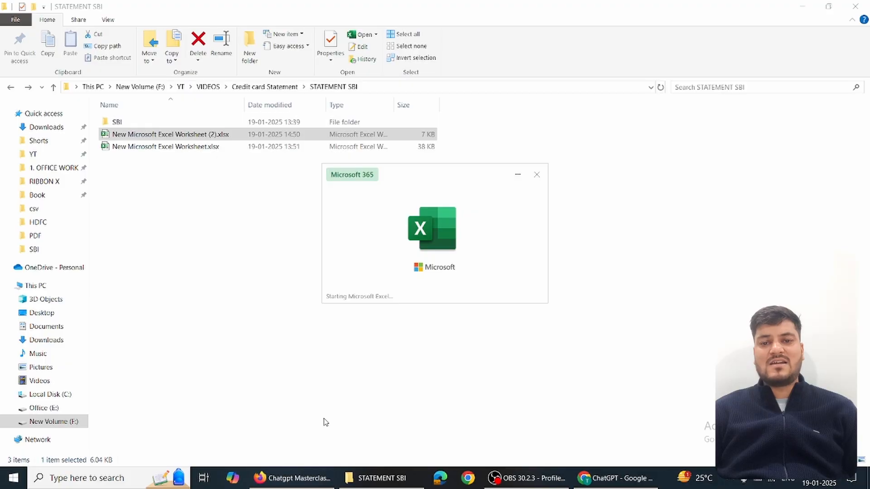
- Import data from a PDF into the workbook, choosing Sept.pdf from the SBI folder via its copied path
click(203, 36)
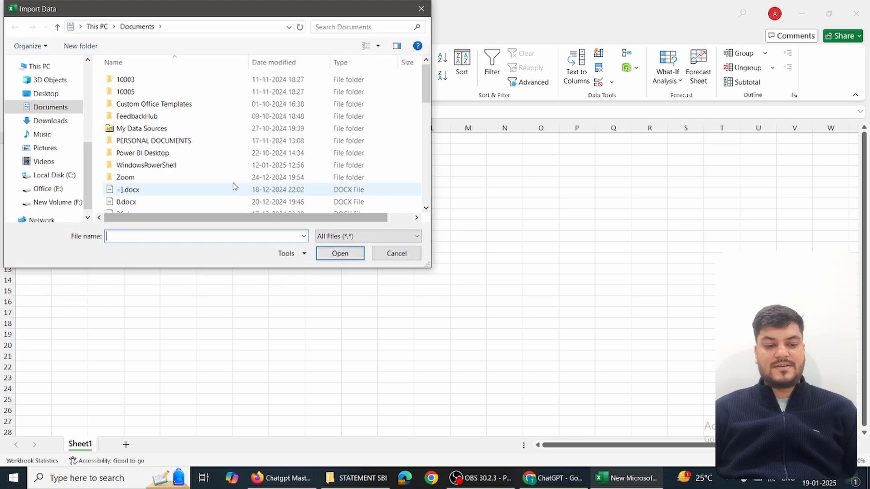
key(alt+Tab)
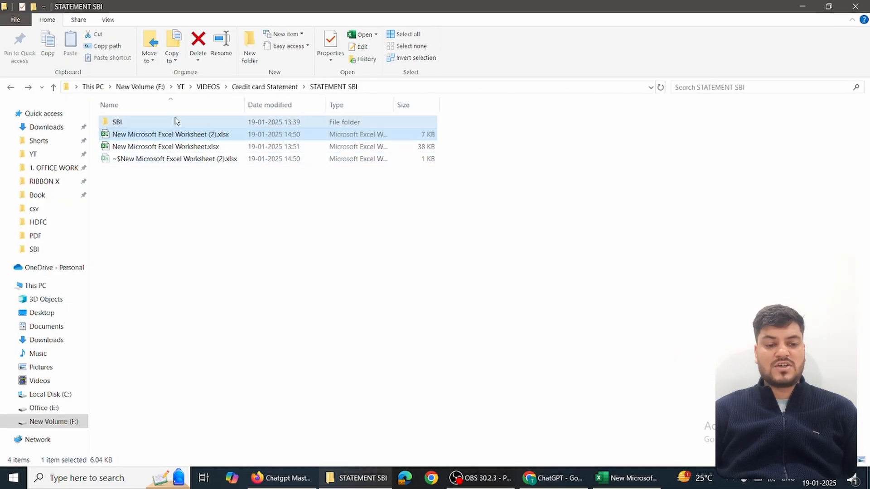
double_click(176, 120)
key(alt+d)
key(ctrl+c)
key(alt+Tab)
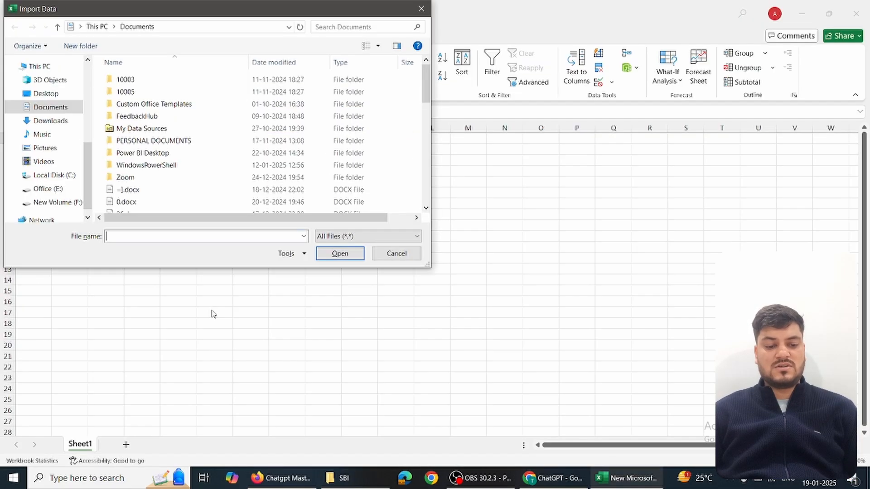
key(ctrl+v)
key(Return)
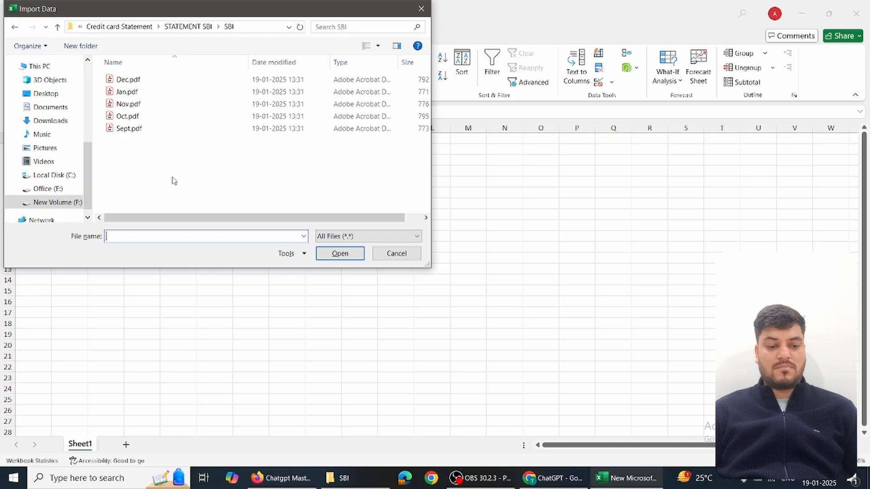
click(134, 130)
click(330, 254)
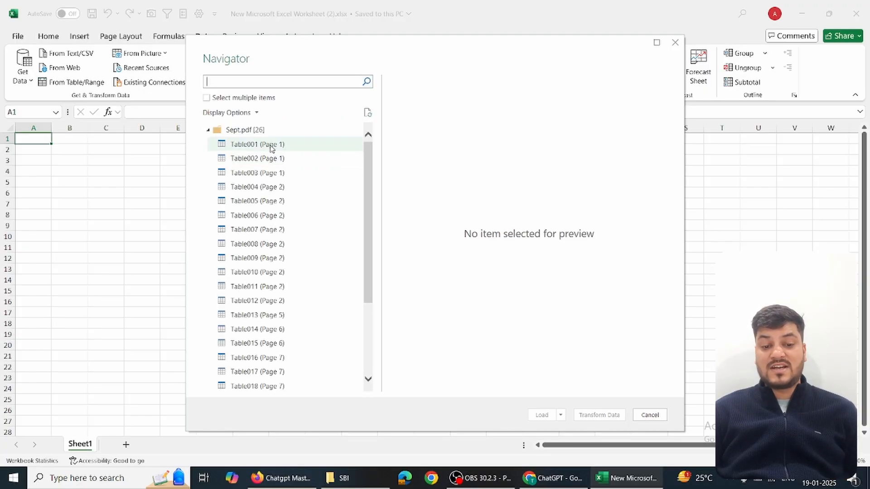
- Preview the first tables found in Sept.pdf and open Table003 (Page 1) for transformation in the Power Query Editor
click(271, 149)
click(267, 158)
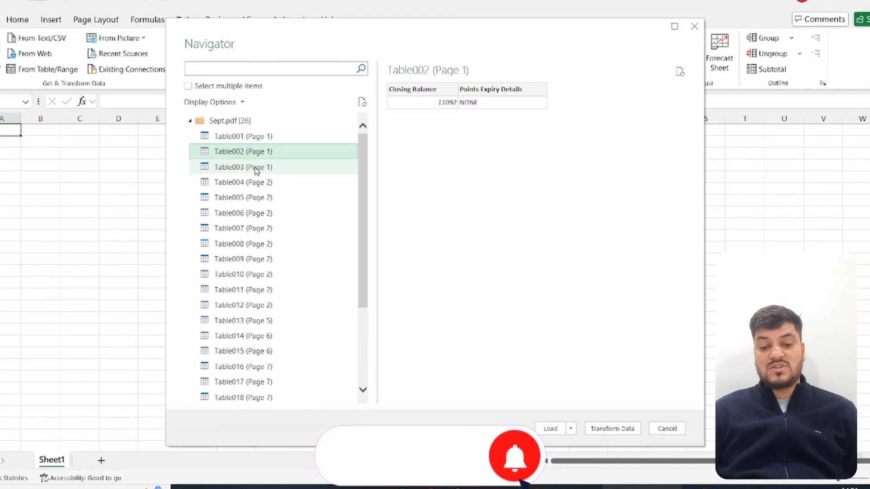
click(257, 168)
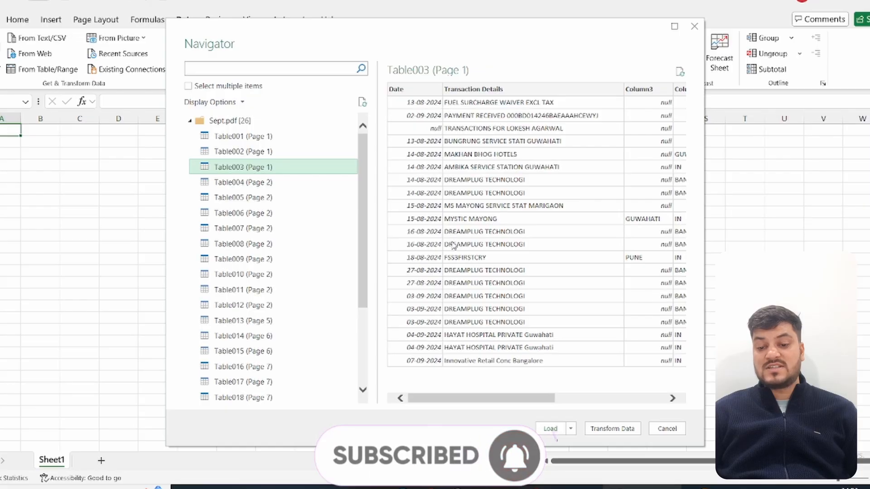
click(249, 184)
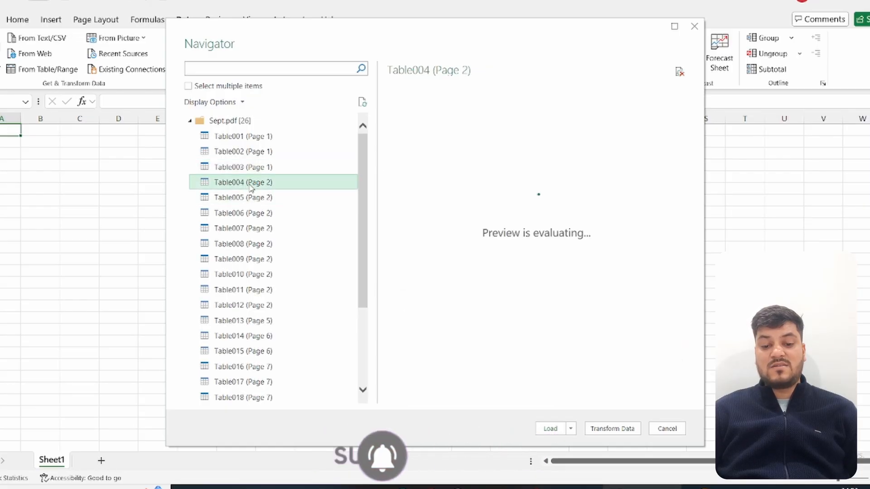
click(263, 199)
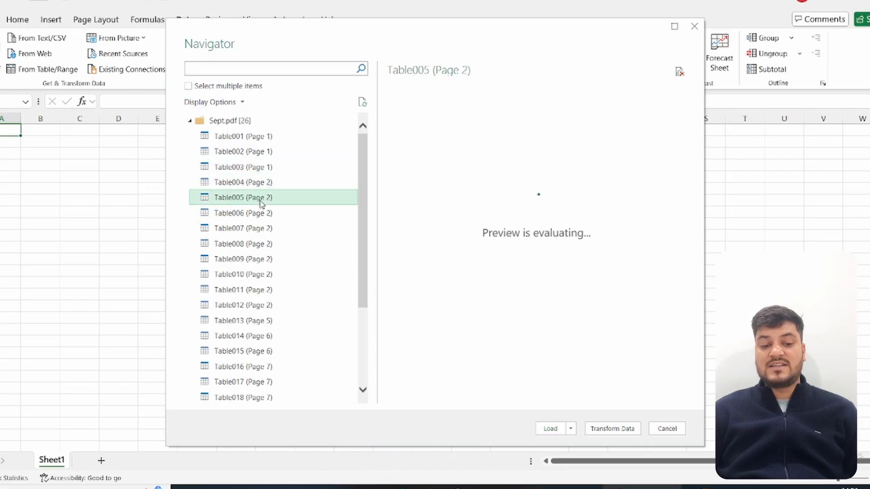
click(258, 213)
click(249, 174)
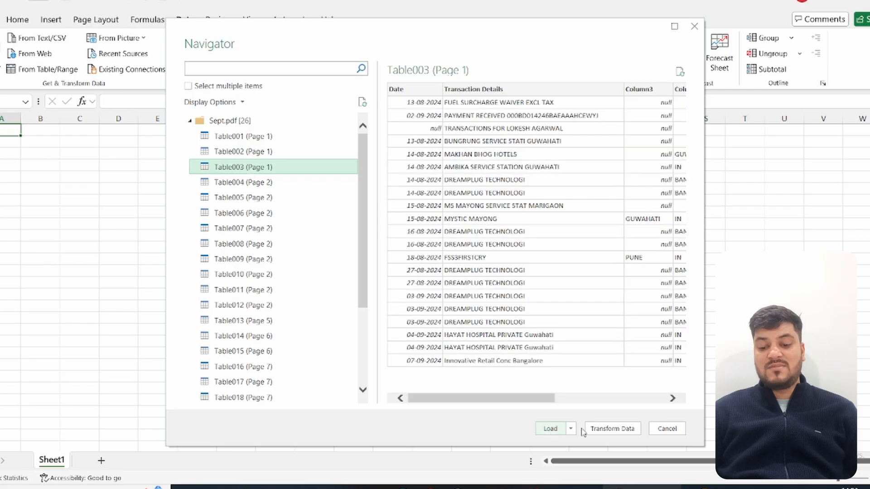
click(612, 428)
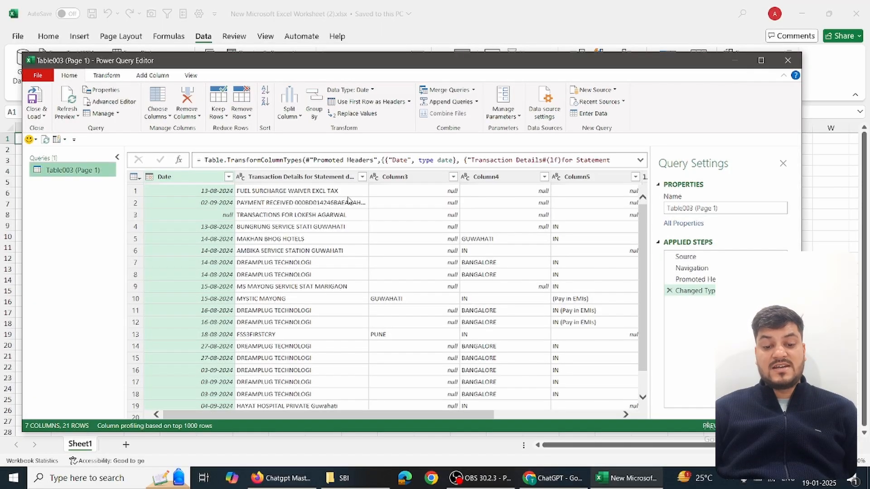
- Remove Column3, Column4 and Column5 from the transaction table, keeping the amount column and Column7
drag(335, 416, 504, 418)
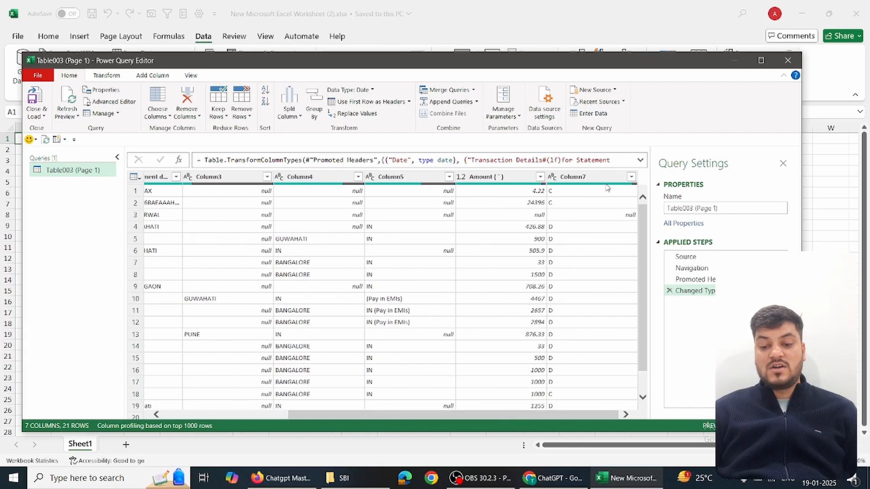
drag(455, 417, 331, 417)
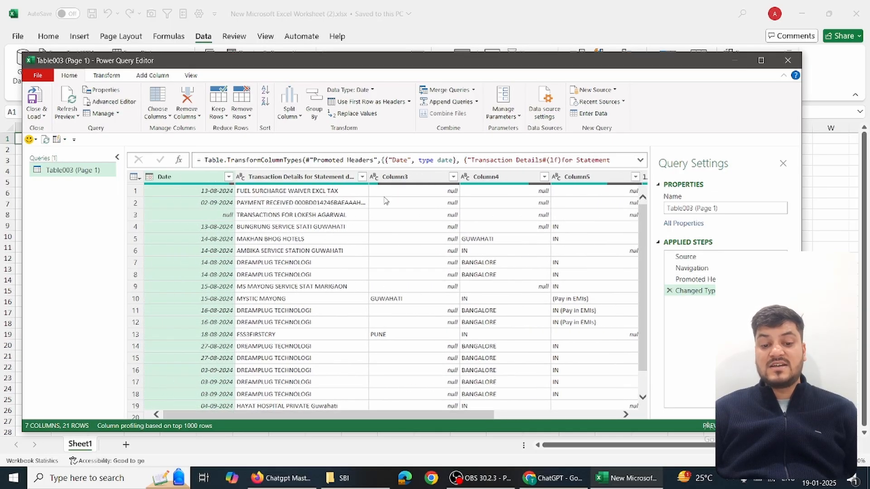
click(403, 179)
ctrl+click(489, 178)
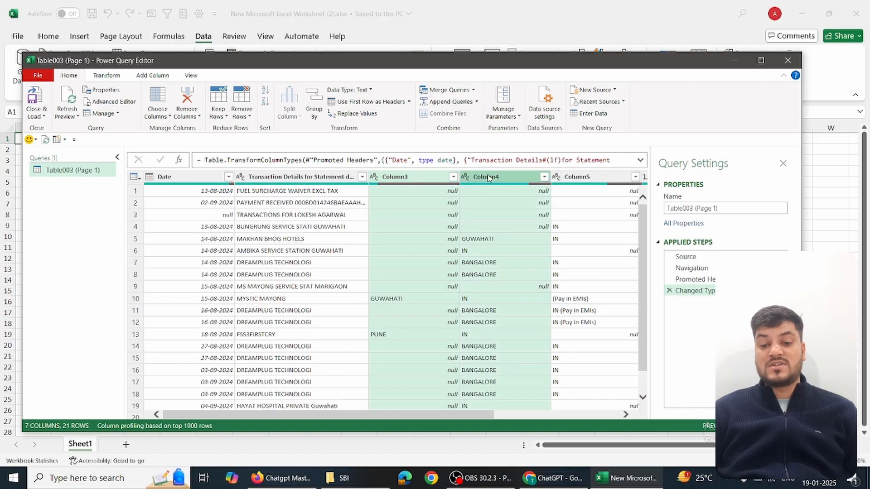
ctrl+click(586, 176)
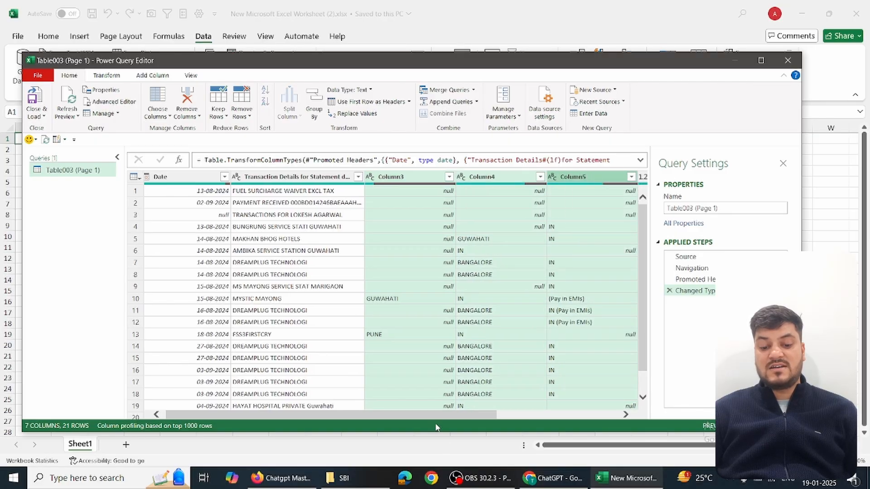
drag(438, 415, 572, 412)
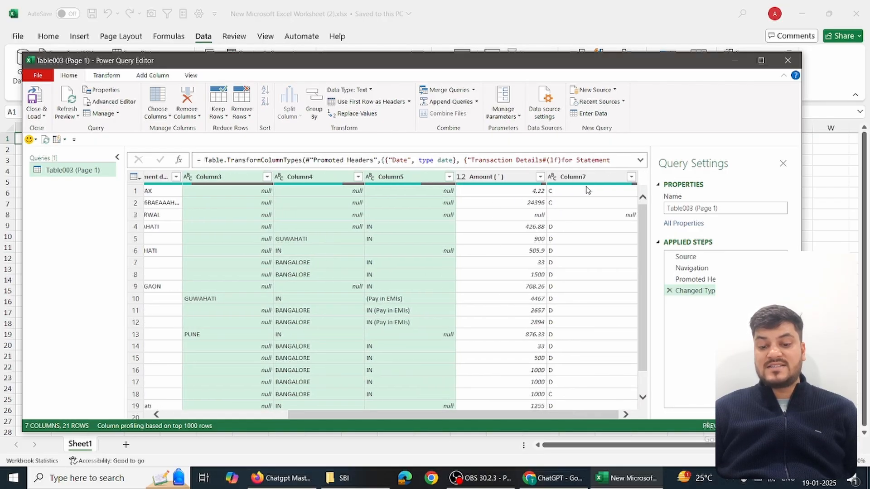
right_click(383, 180)
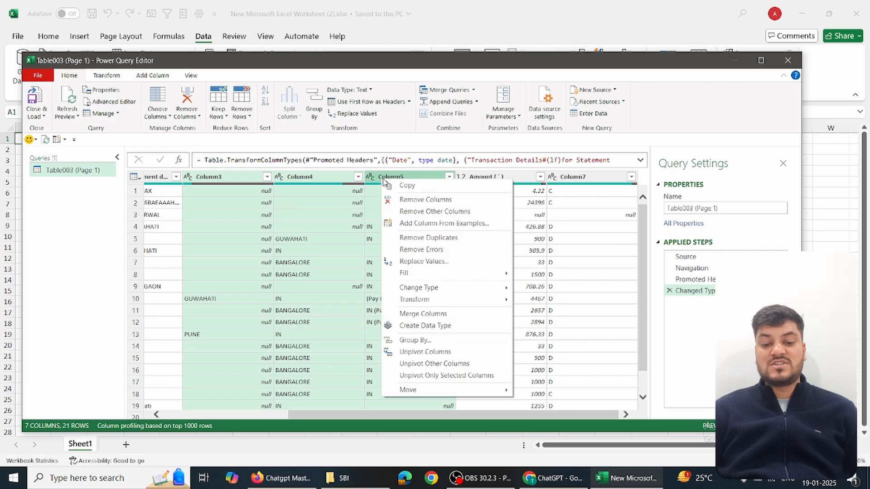
click(410, 199)
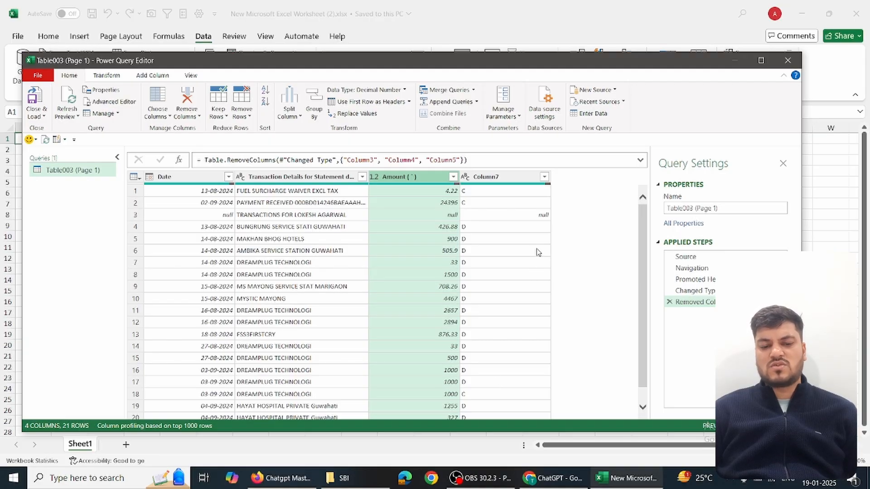
- Filter Column7 to keep only the D rows, excluding C and null, and remove that column
click(545, 178)
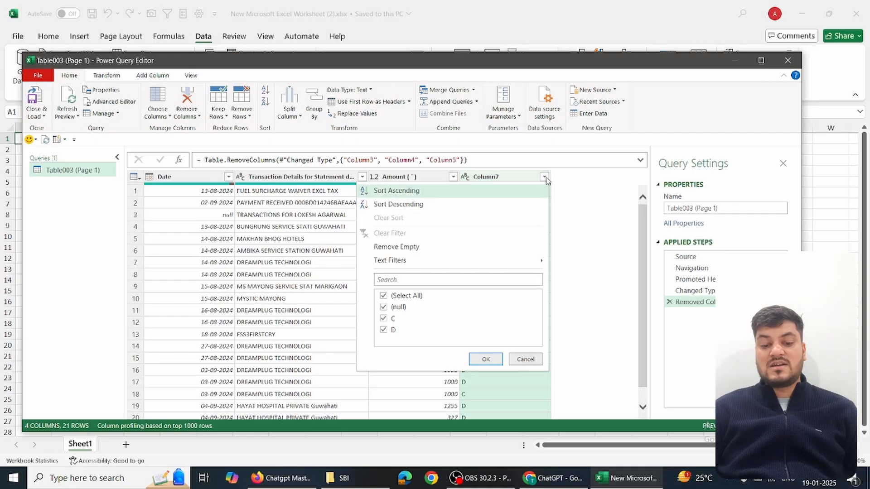
click(385, 319)
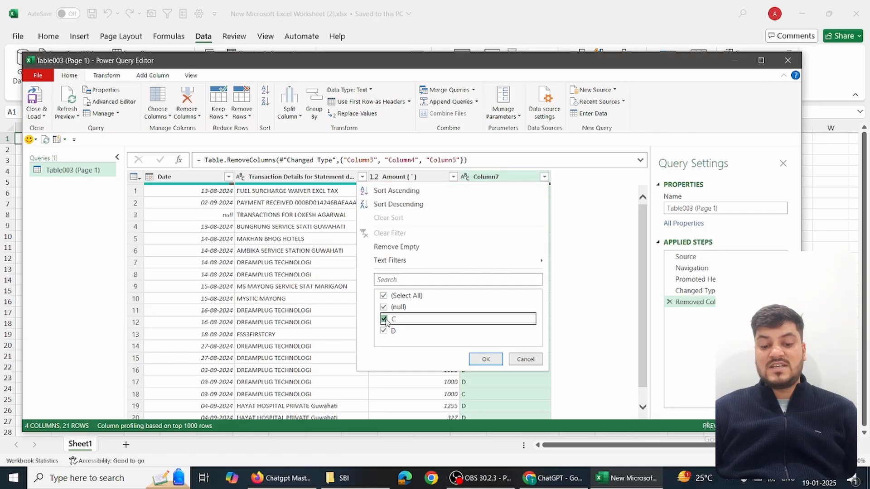
click(384, 307)
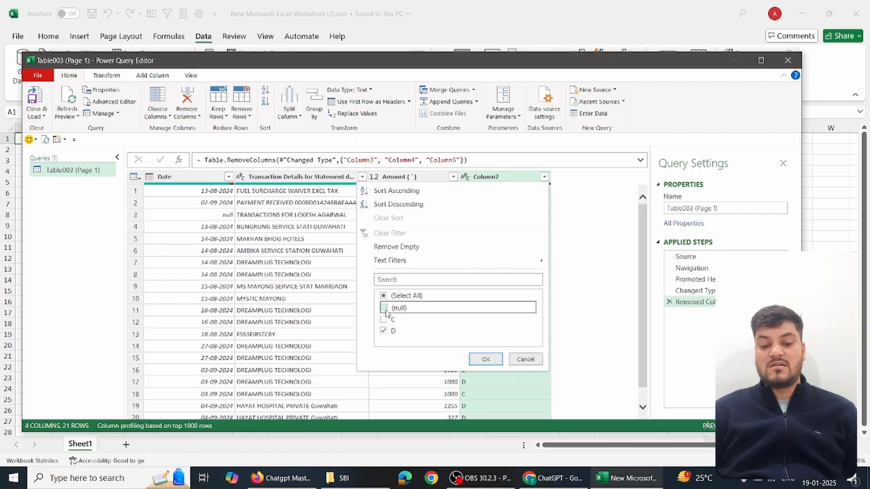
click(485, 359)
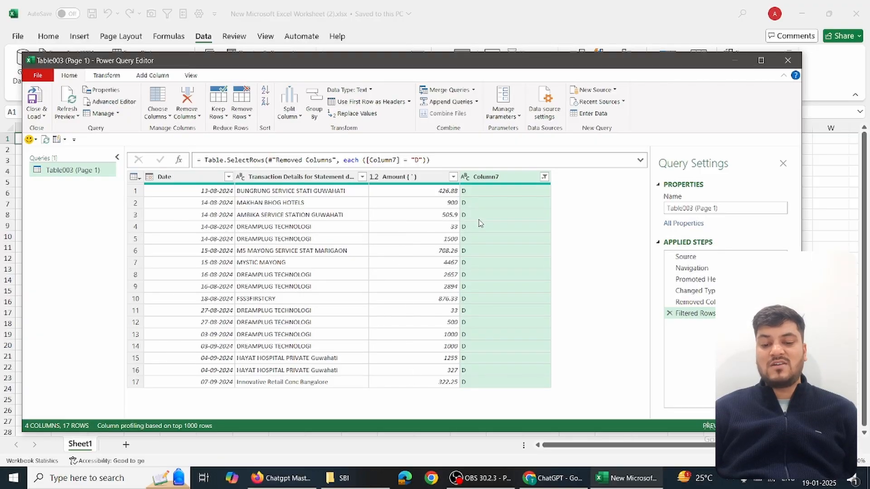
right_click(482, 176)
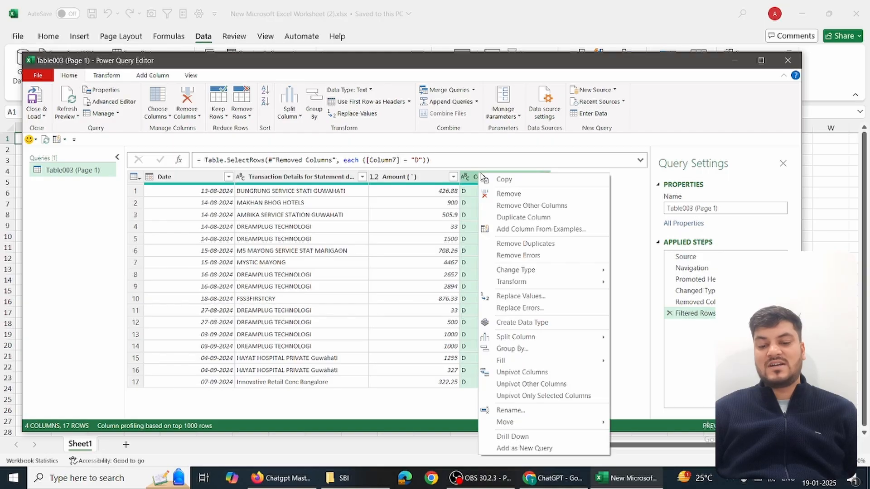
click(503, 194)
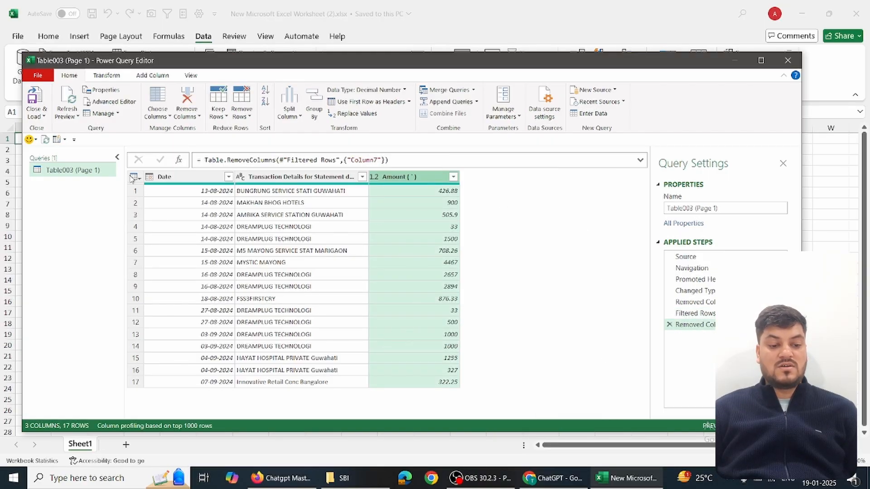
- Rename the Table003 (Page 1) query as Sept and load it into the workbook
double_click(73, 170)
text(s)
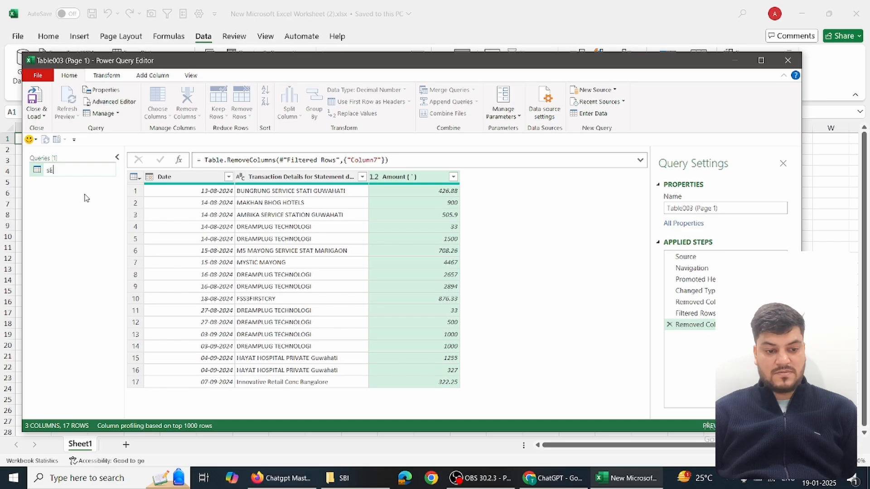
text(ept)
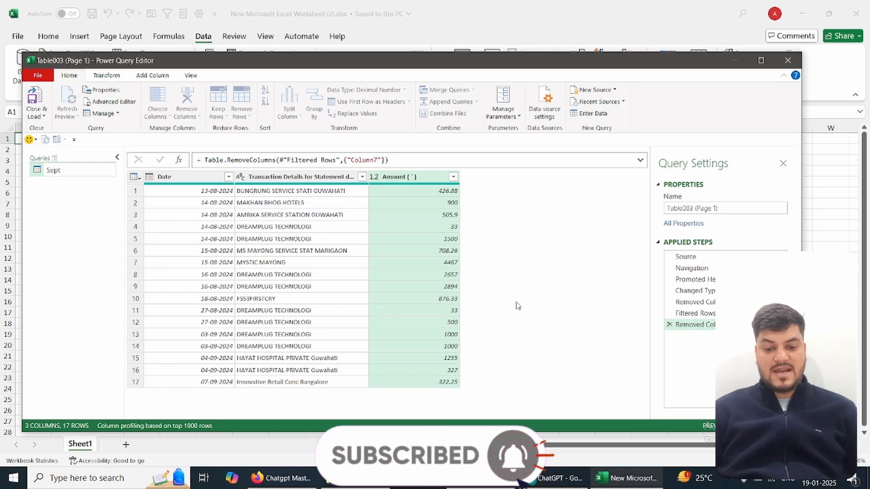
key(Return)
click(34, 96)
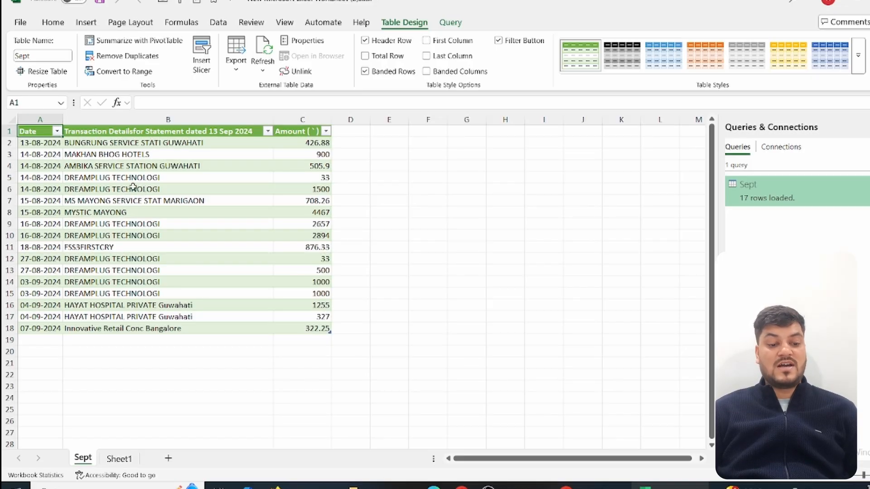
- Reopen the Sept query for editing in the Power Query Editor and check the statement file names in the SBI folder
click(450, 22)
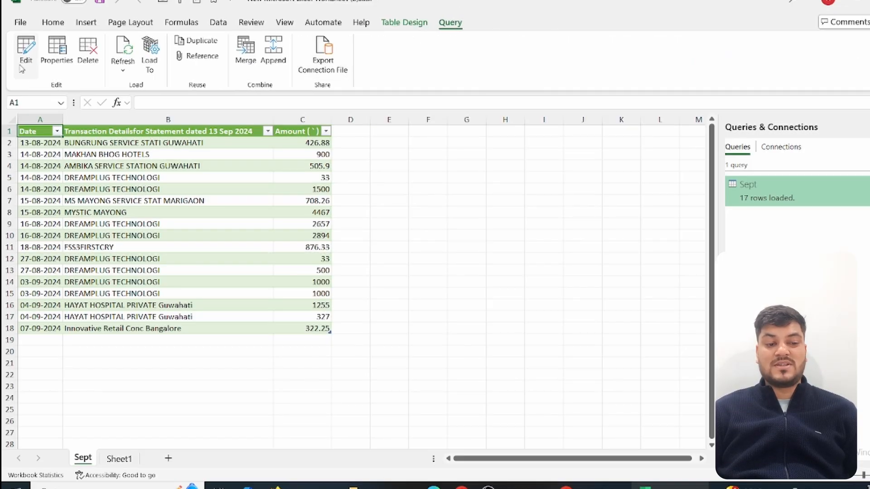
click(24, 53)
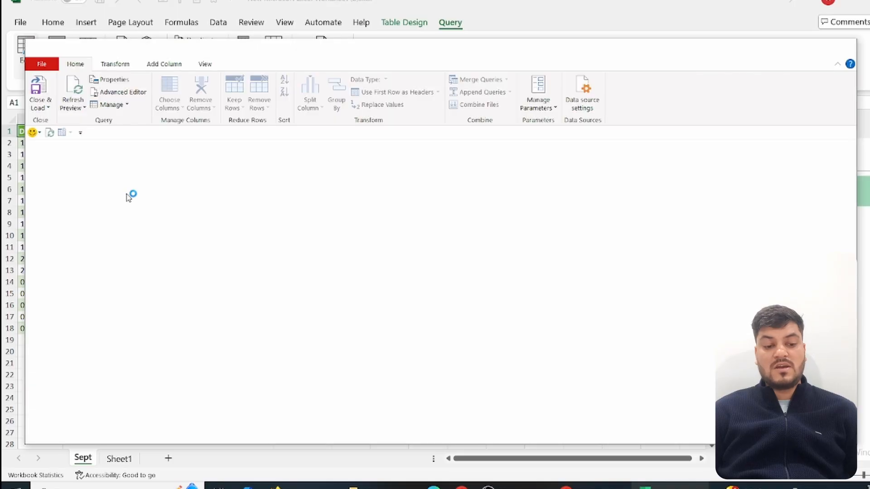
key(alt+Tab)
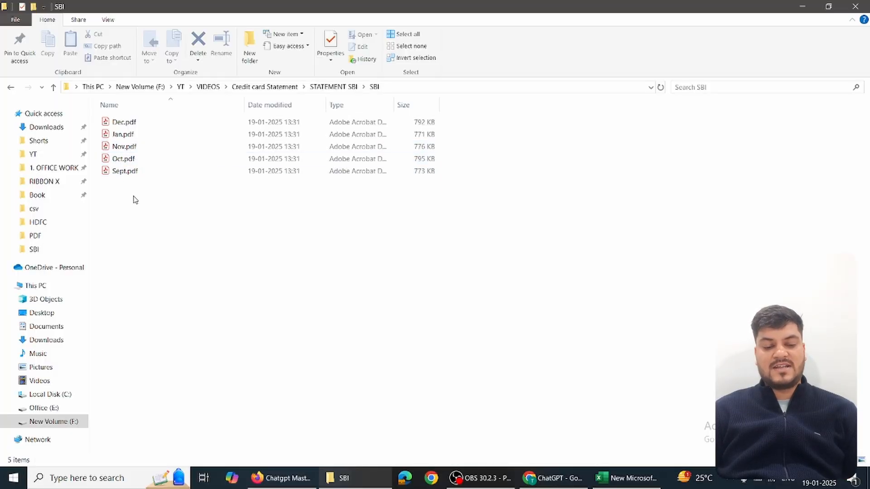
key(alt+Tab)
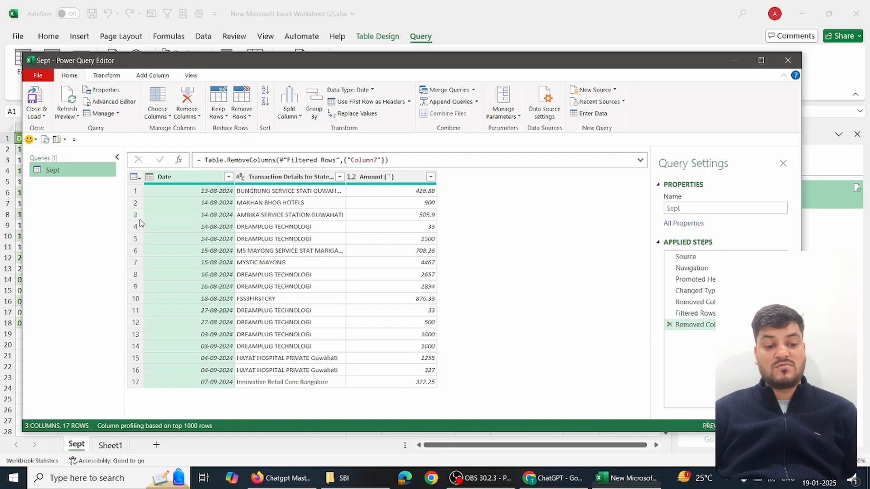
- Duplicate the Sept query and name the copy Oct
right_click(54, 172)
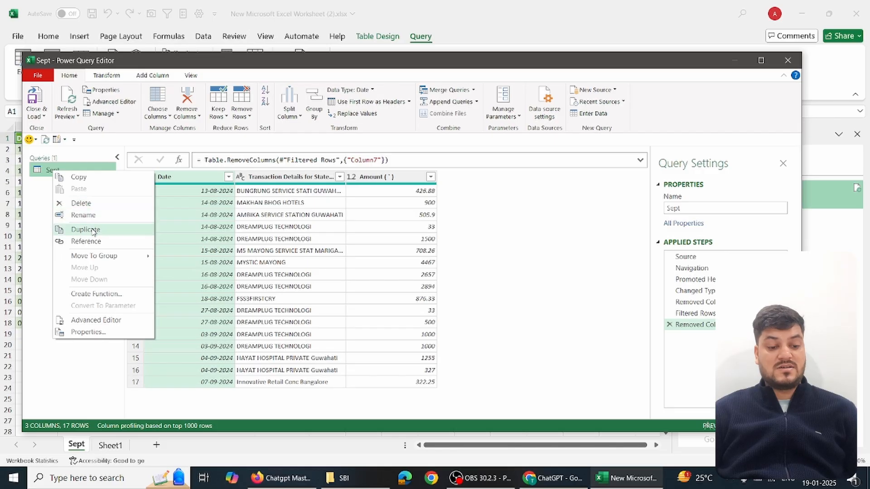
click(86, 229)
double_click(64, 185)
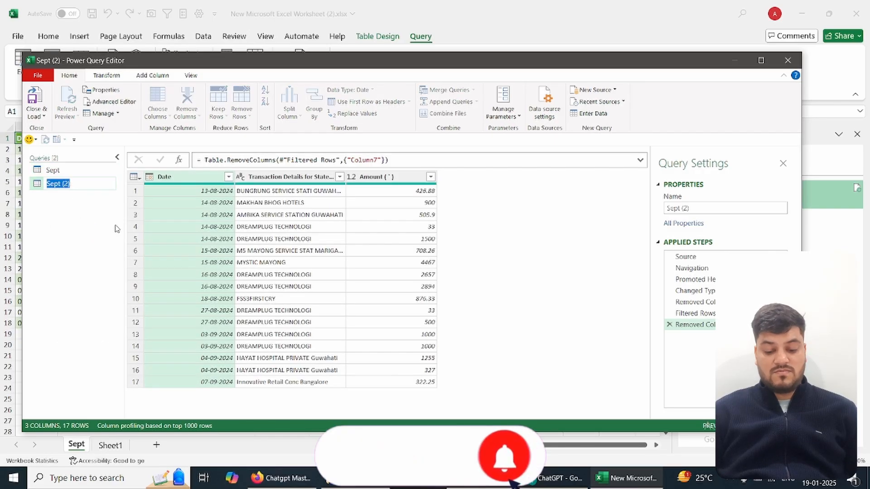
text(Oct)
key(Return)
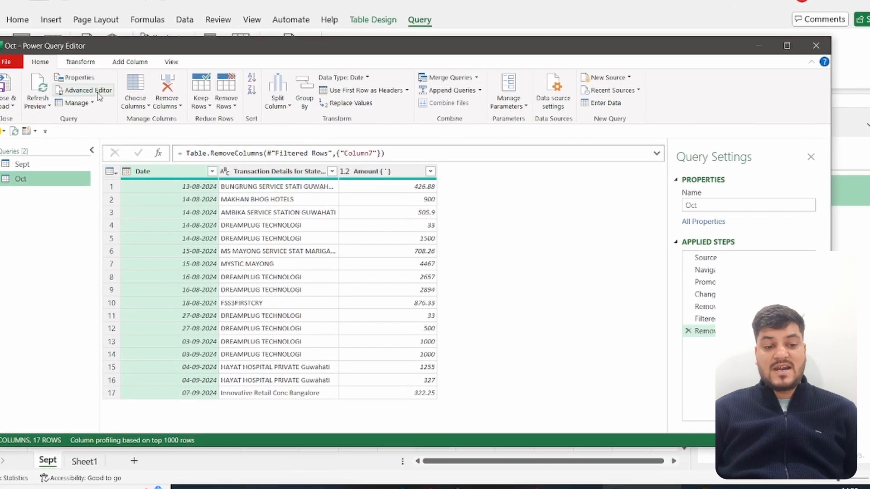
- Edit the Oct query's M code so its source path reads Oct.pdf instead of Sept.pdf, and apply it
click(97, 93)
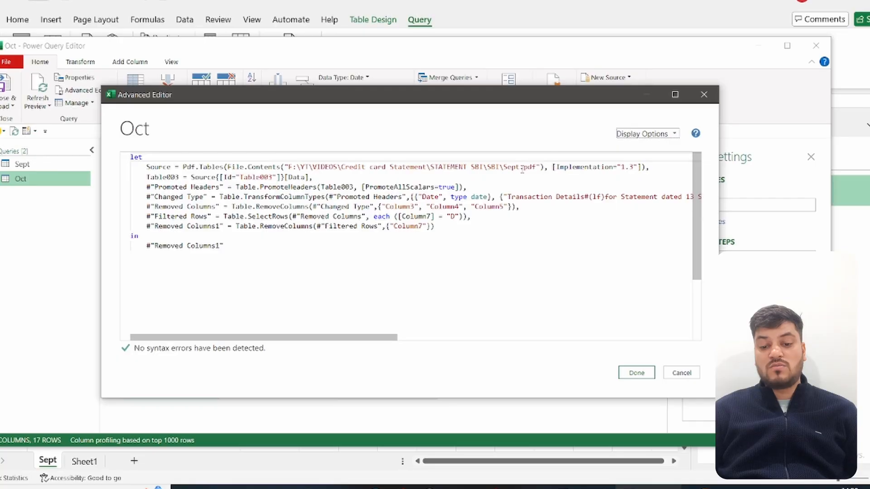
drag(519, 168, 504, 168)
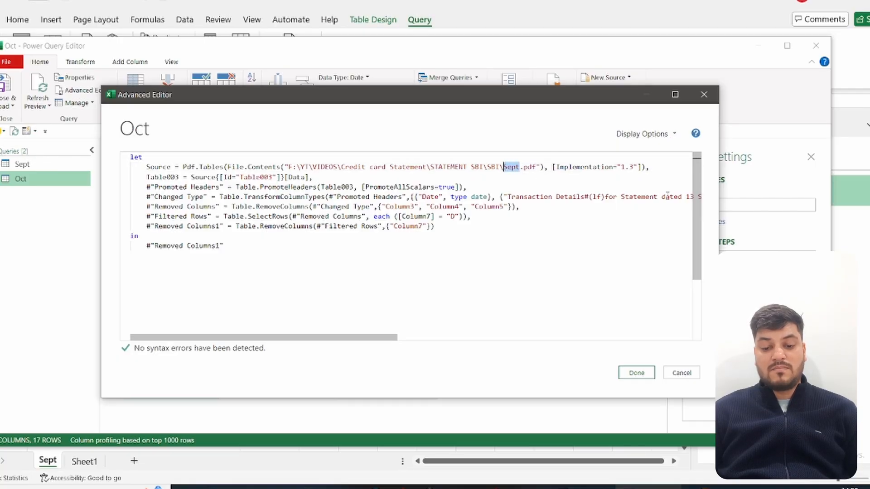
text(Oct)
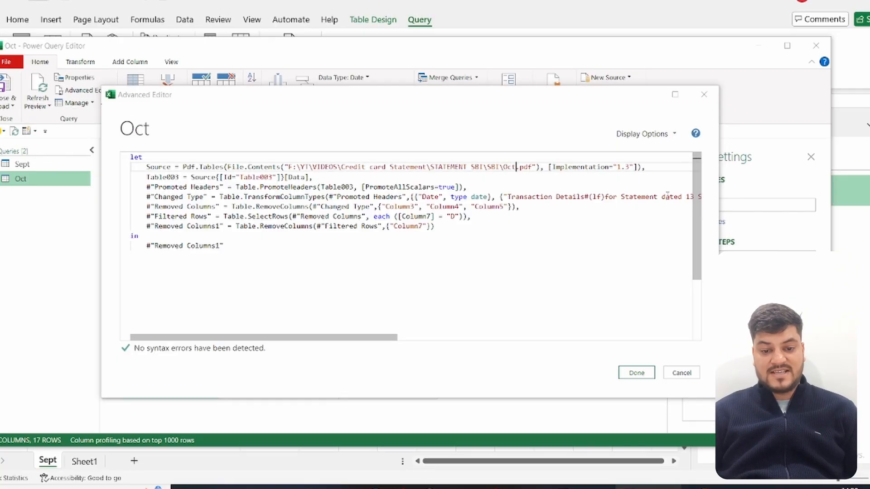
key(alt+Tab)
click(669, 199)
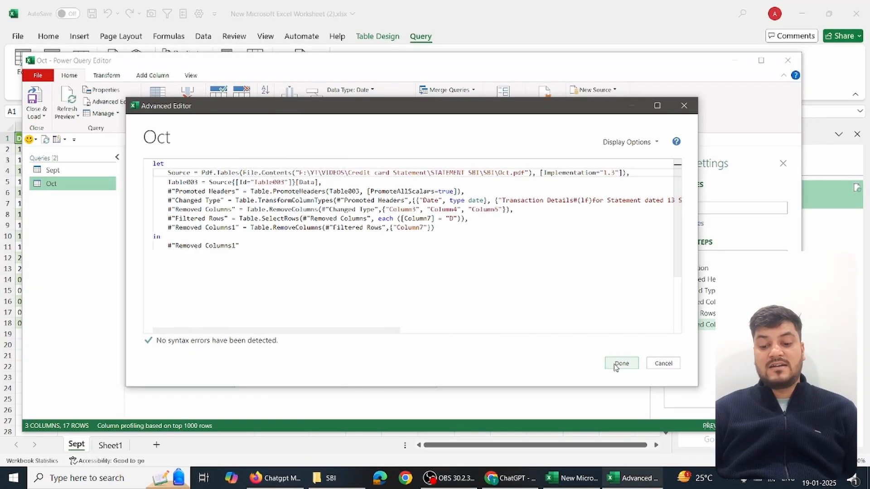
click(617, 365)
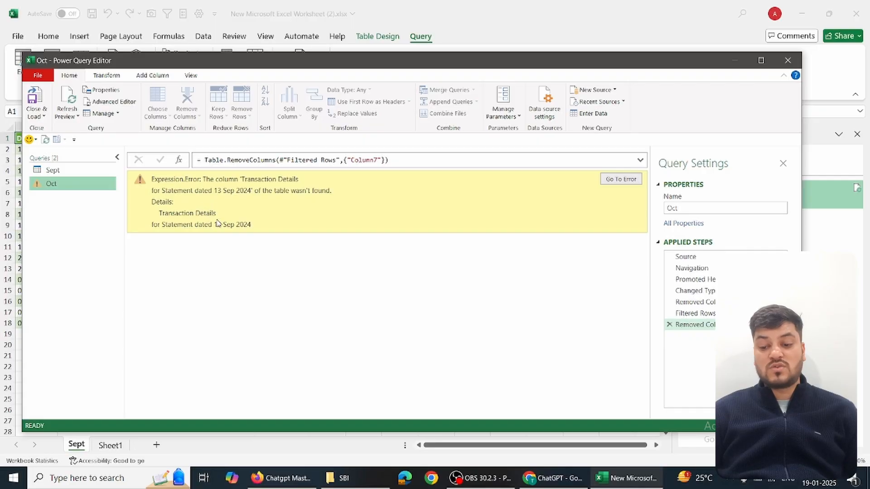
- Go to the error in the Oct query, delete its Changed Type step and view the query's final applied step
click(612, 183)
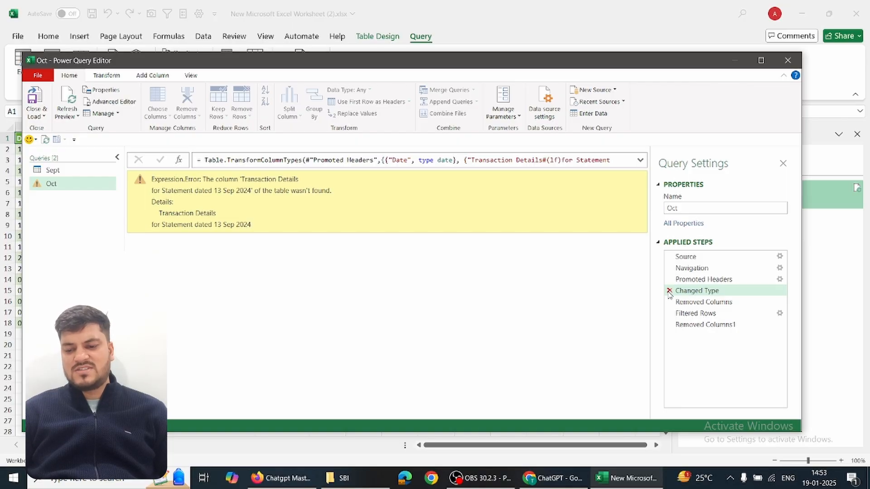
click(669, 290)
click(489, 262)
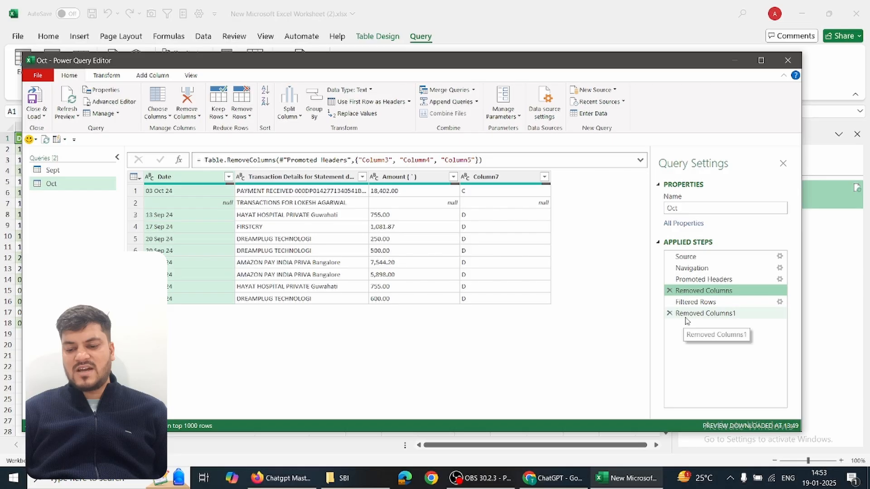
click(684, 315)
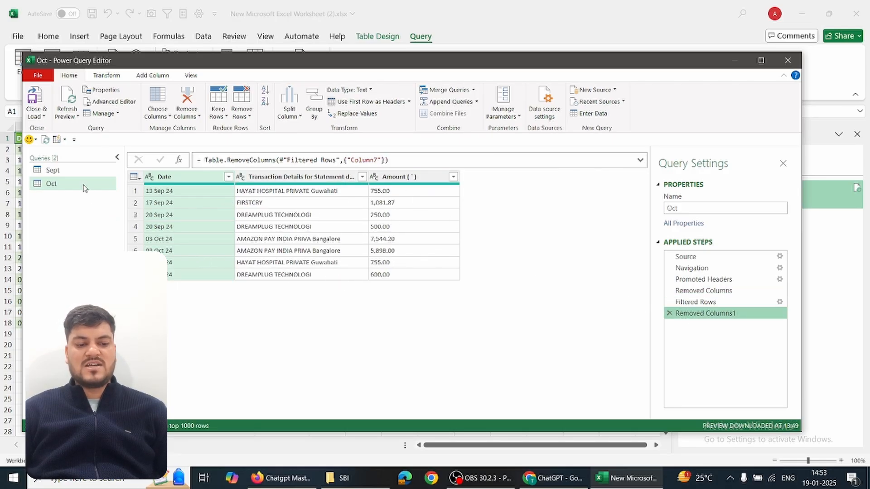
- Delete the Changed Type step from the Sept query as well
click(52, 171)
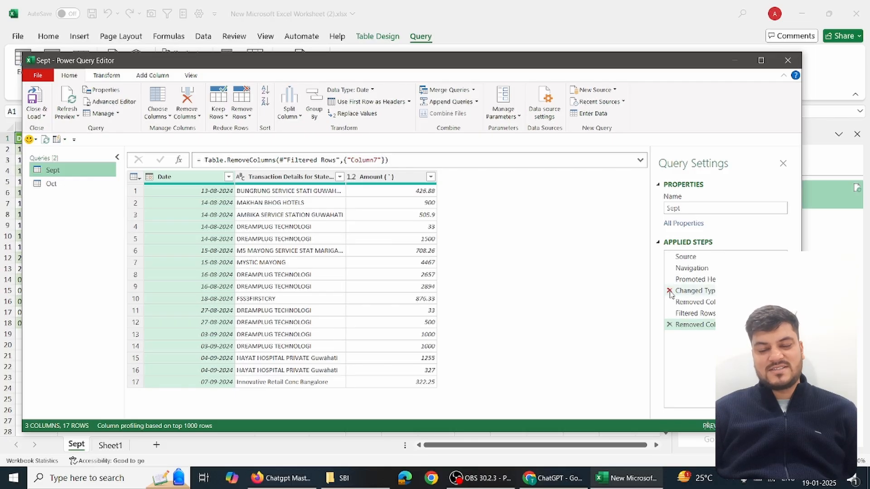
click(670, 292)
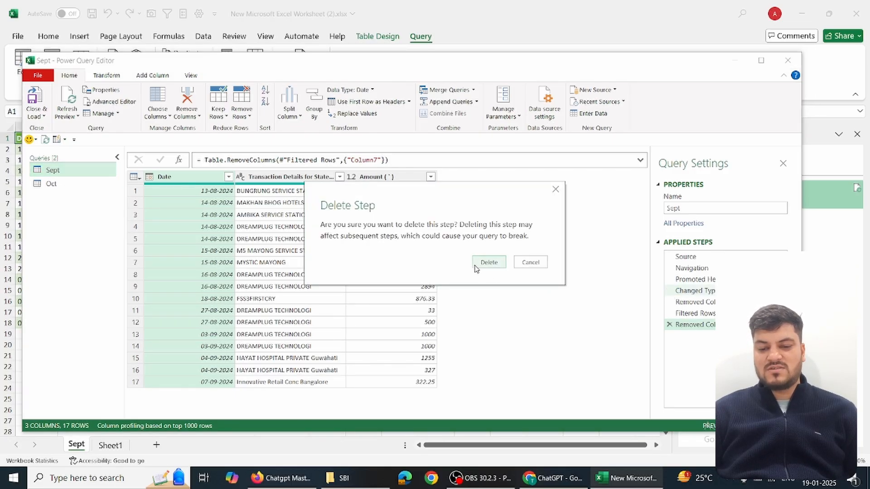
click(488, 263)
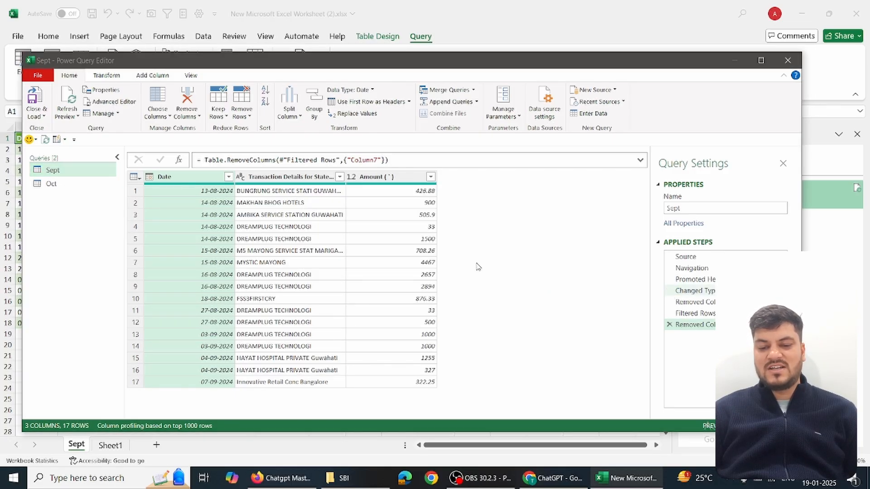
- Duplicate the Oct query and name the copy Nov
right_click(49, 184)
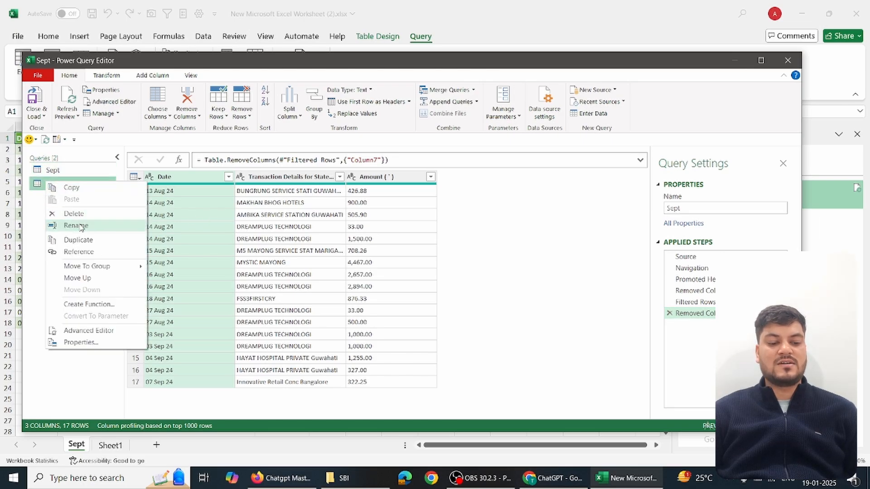
click(79, 240)
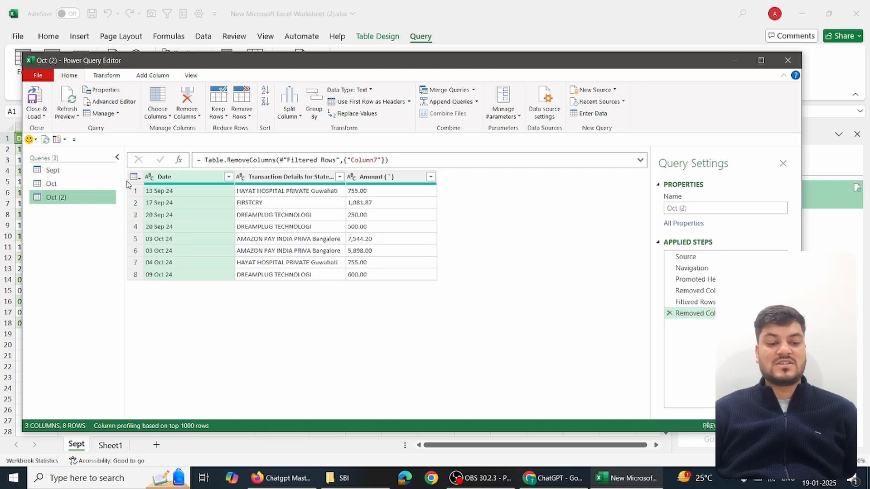
double_click(49, 201)
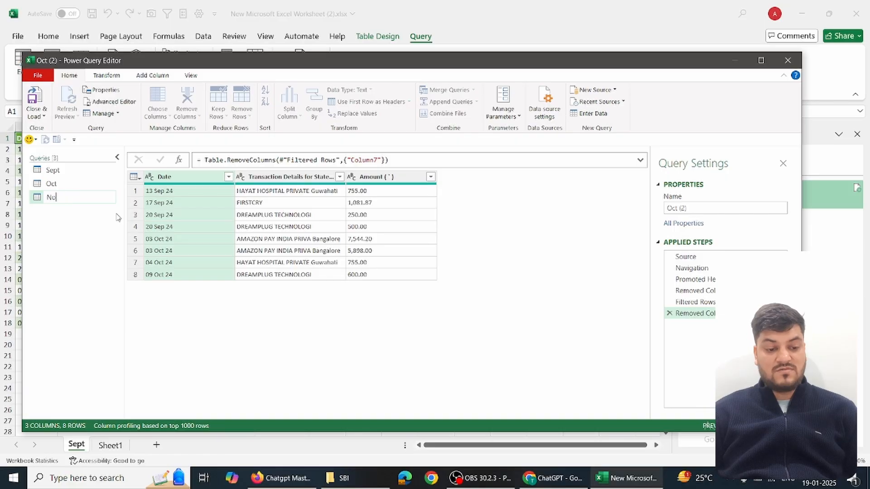
key(Return)
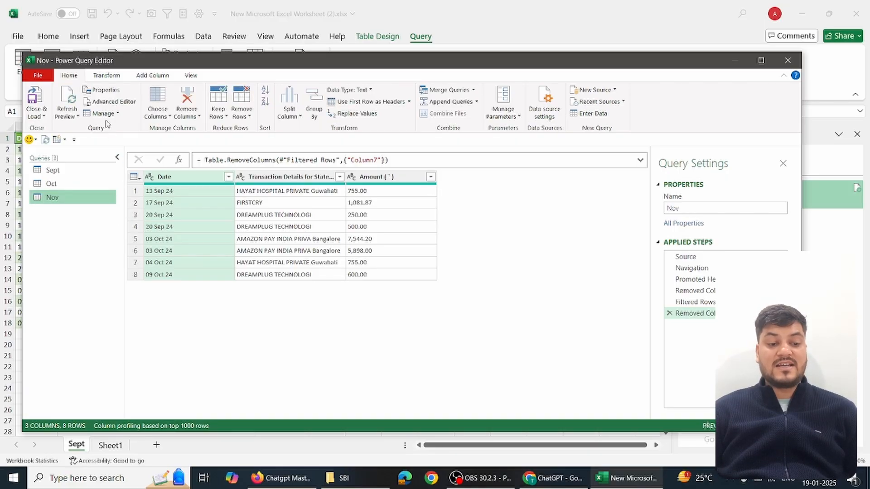
- Edit the Nov query's M code so its source path reads Nov.pdf instead of Oct.pdf, and apply it
click(108, 101)
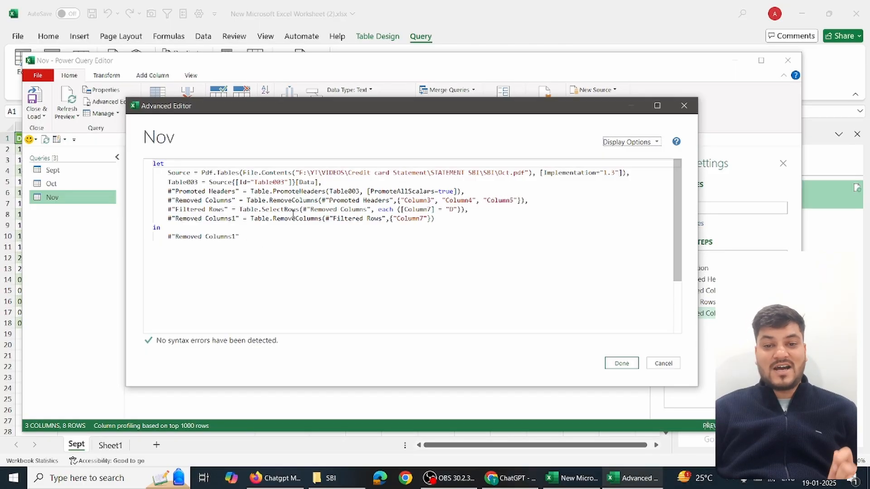
click(506, 173)
key(ctrl+shift+Left)
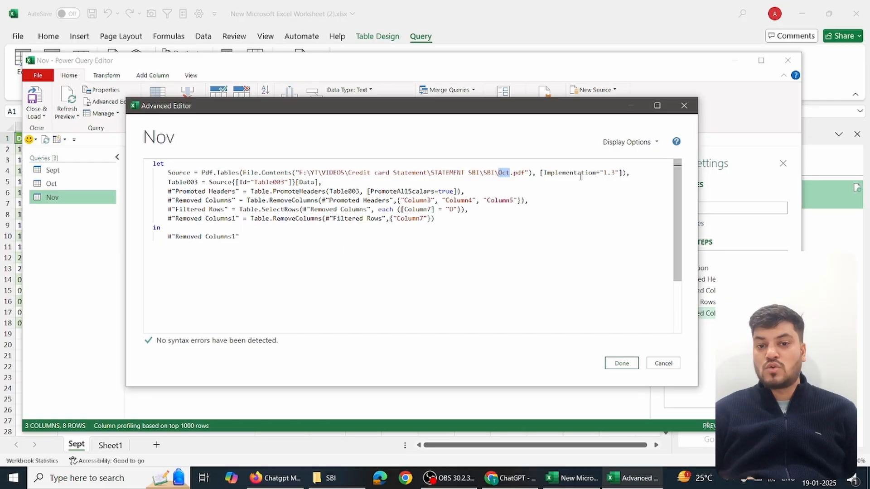
text(Nov)
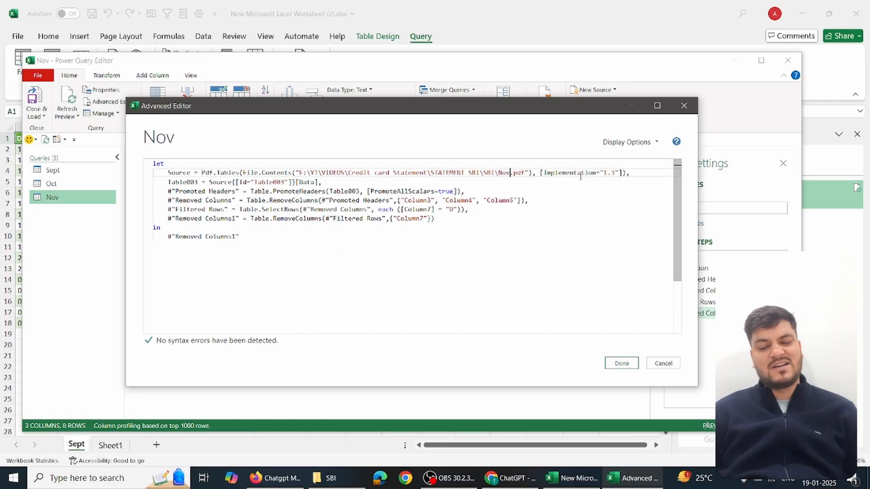
click(621, 363)
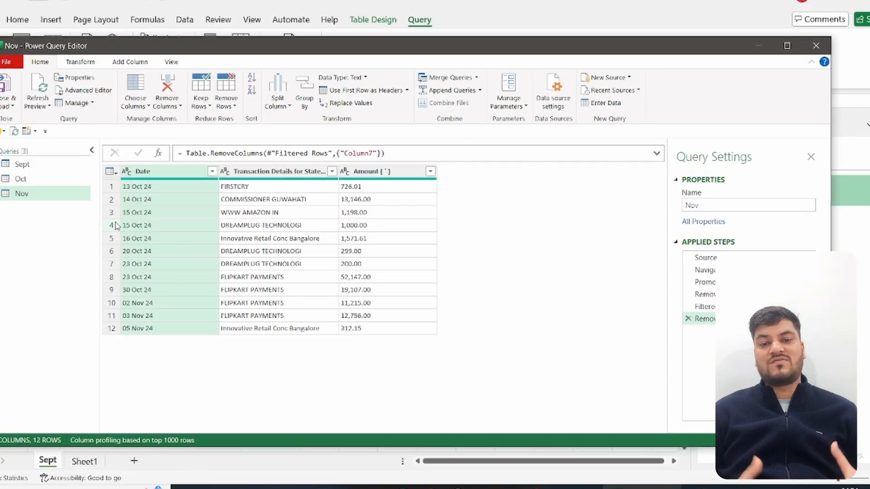
- Append the Nov, Sept and Oct tables into a new query using the three or more tables option
click(480, 91)
click(476, 118)
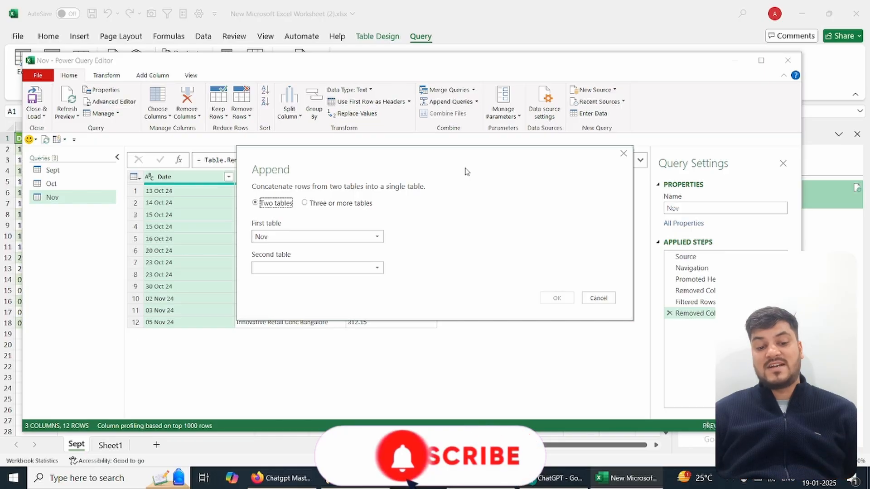
click(304, 204)
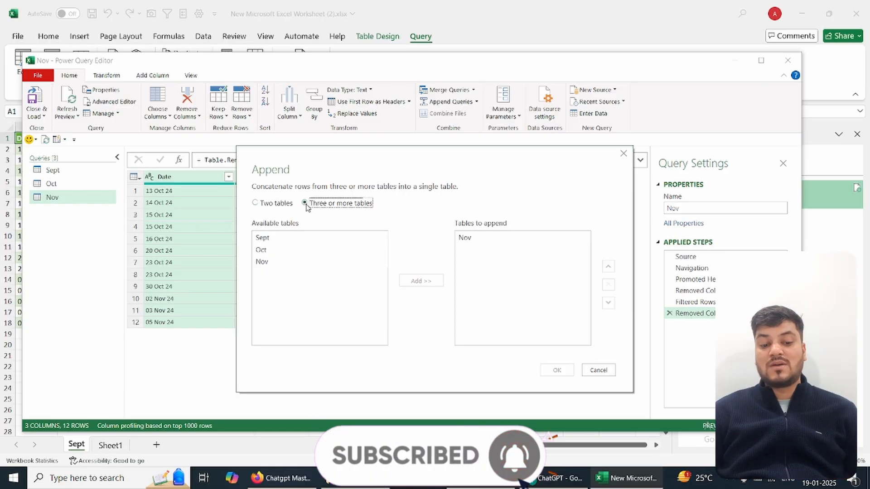
click(282, 249)
click(282, 238)
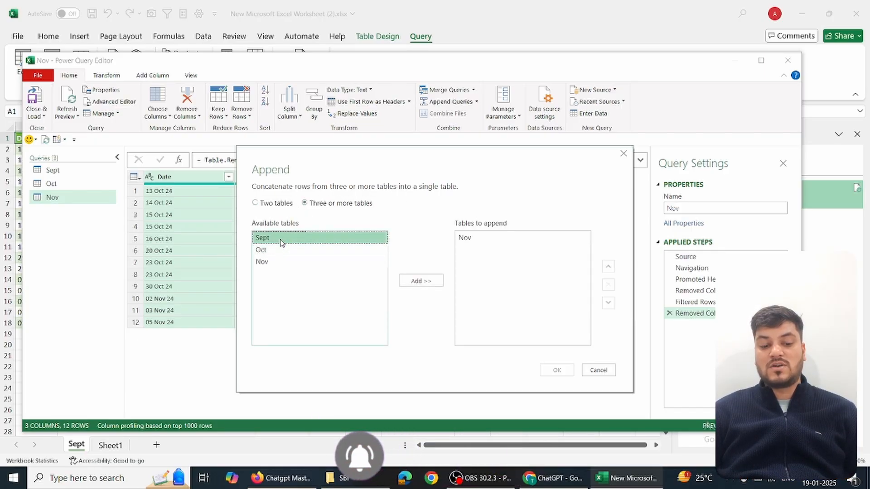
ctrl+click(281, 249)
click(410, 281)
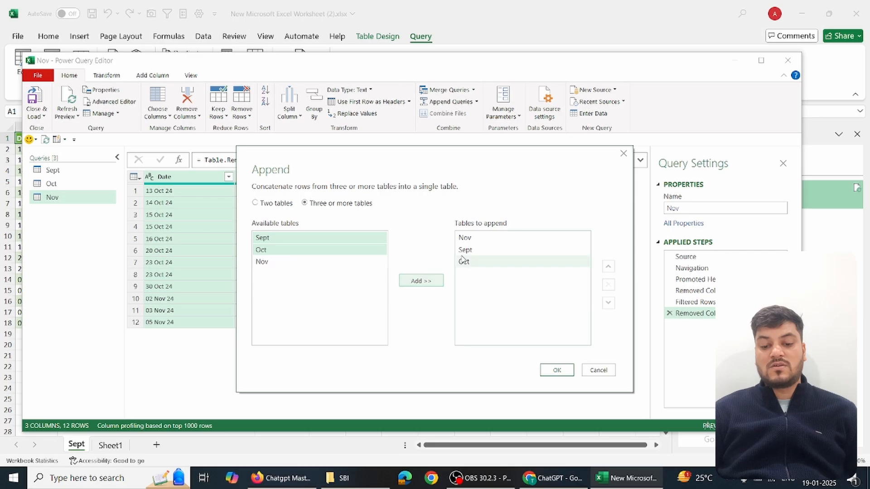
click(508, 296)
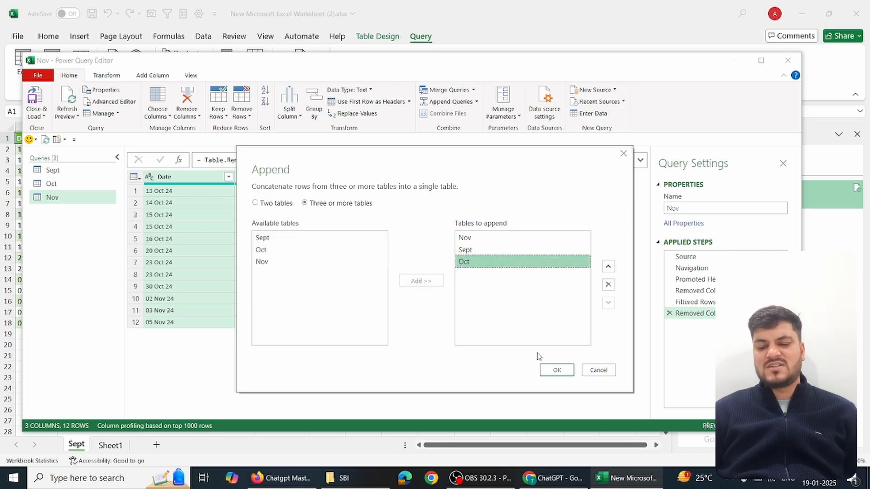
click(545, 371)
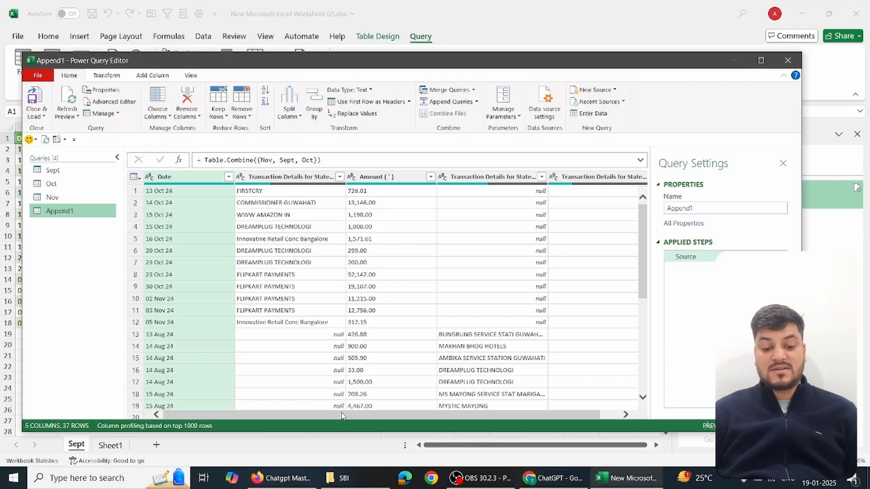
- Compare the column headers of the Append1 query with those of the Sept, Oct and Nov queries
drag(341, 415, 360, 415)
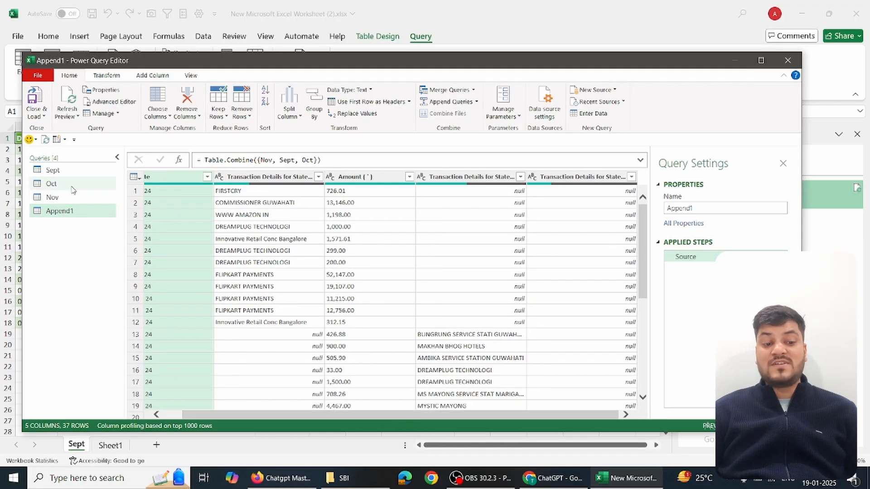
click(51, 170)
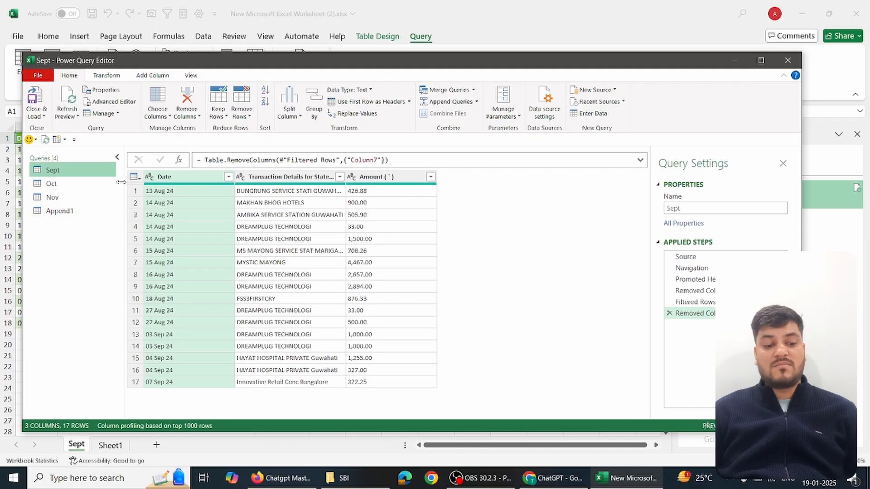
click(54, 184)
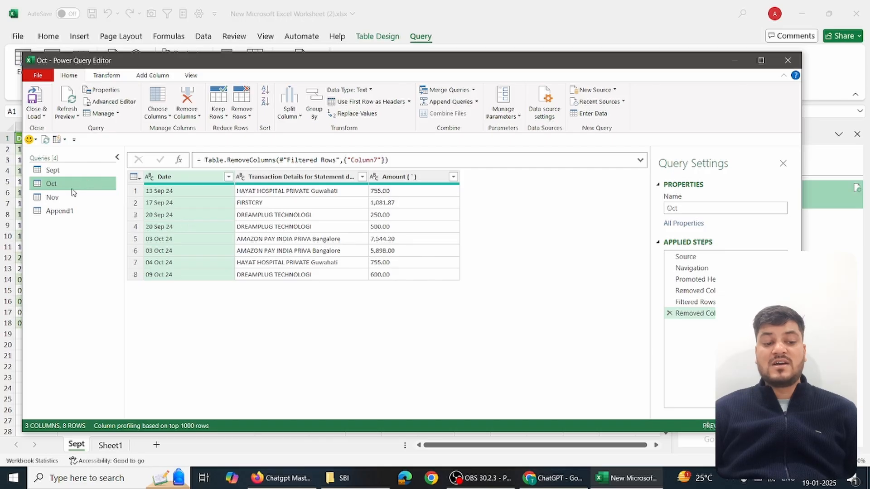
click(75, 197)
click(76, 213)
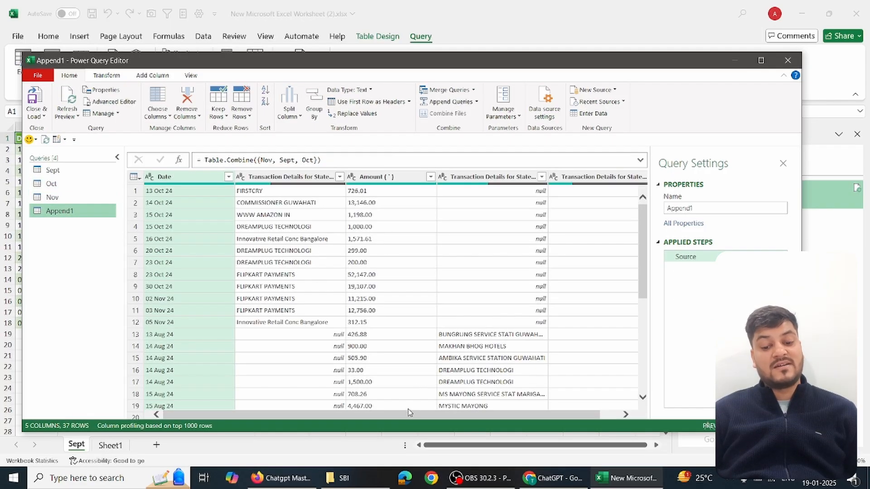
drag(409, 413, 436, 416)
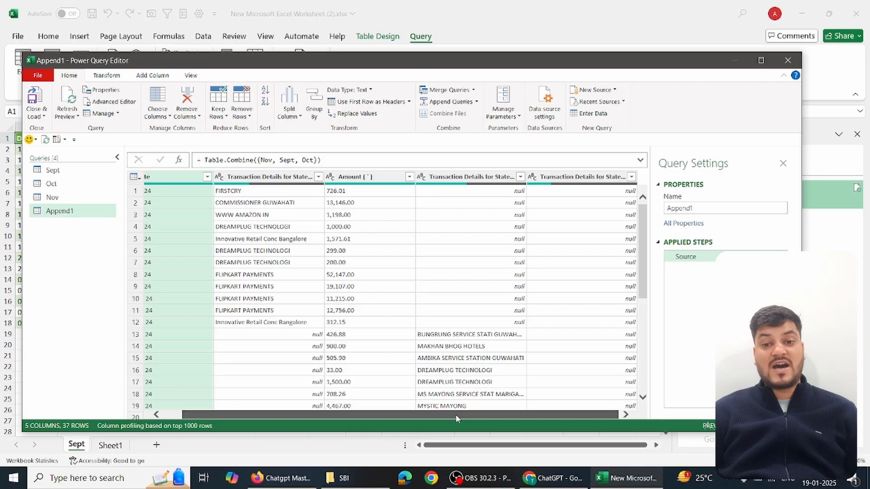
drag(451, 415, 318, 413)
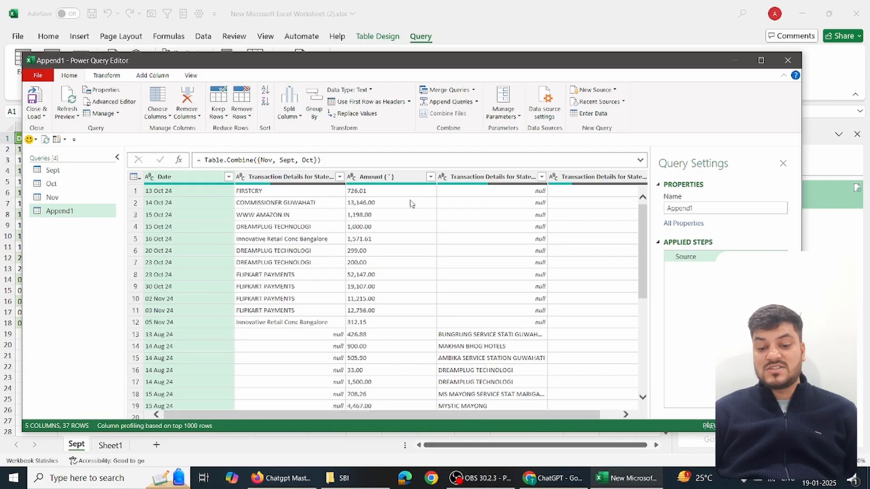
click(56, 171)
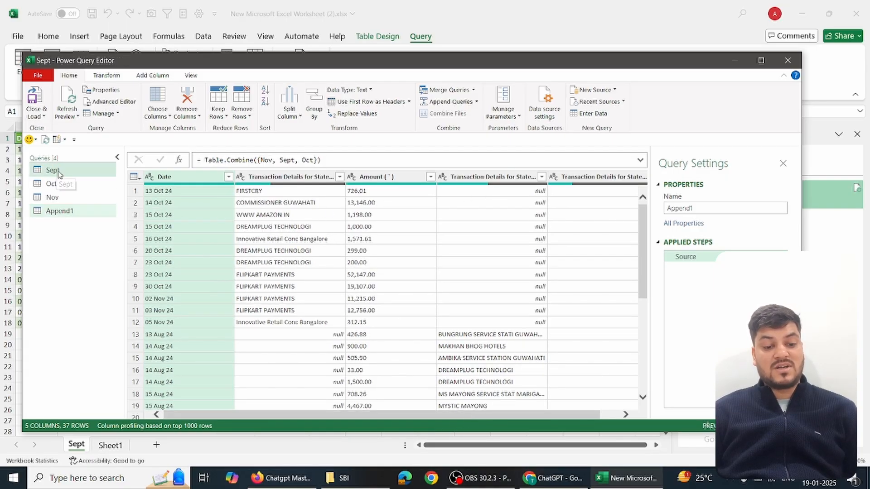
- Open Sept.pdf and Oct.pdf from the SBI folder and compare the statement dates in their Transaction Details headers
key(alt+Tab)
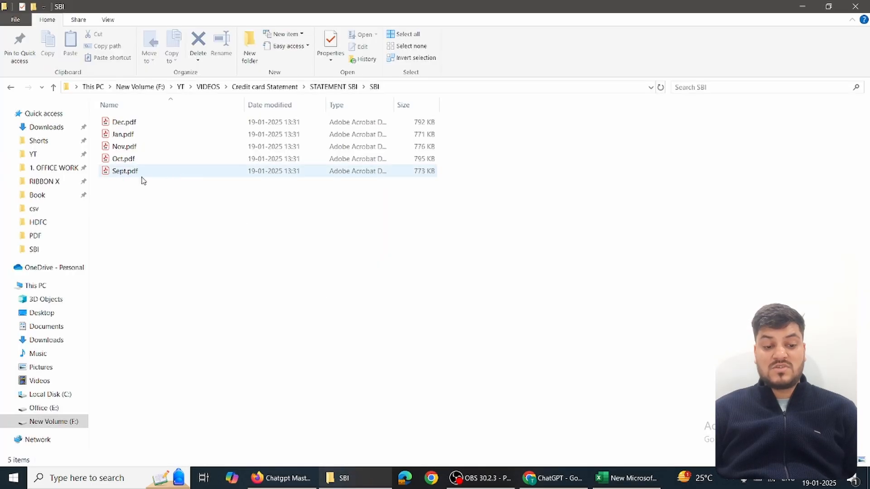
click(141, 176)
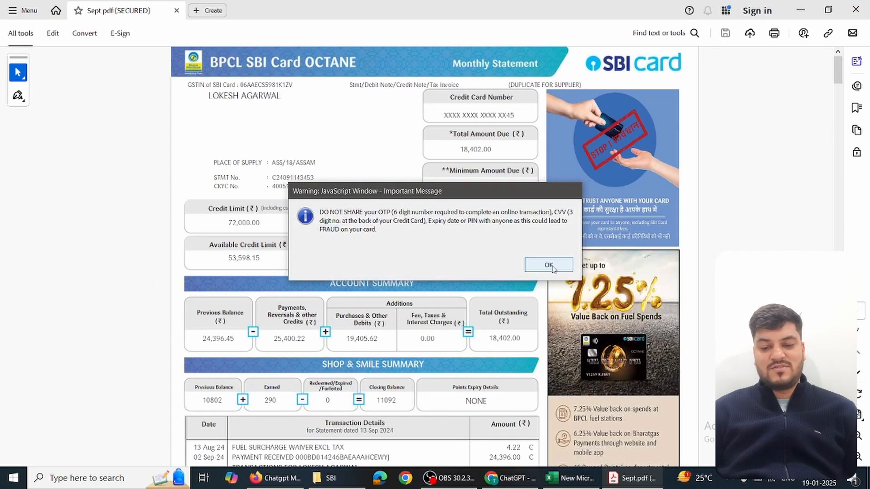
click(548, 265)
scroll(377, 141, down, 5)
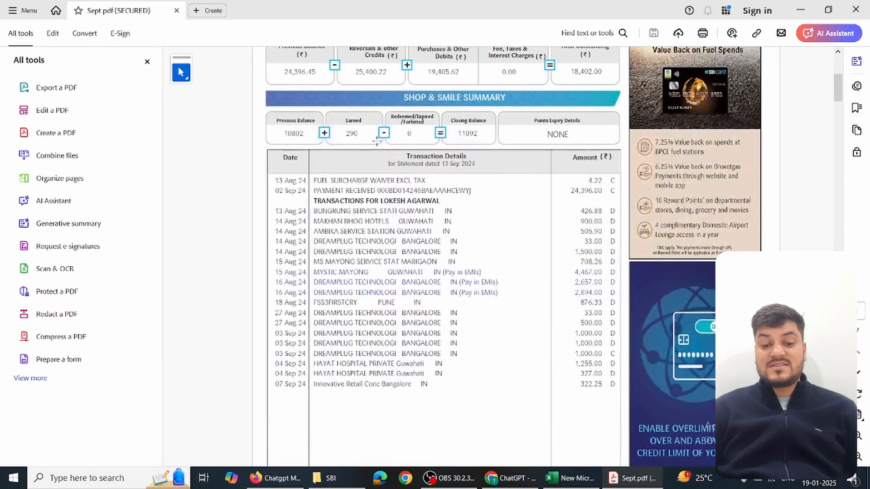
drag(389, 164, 430, 167)
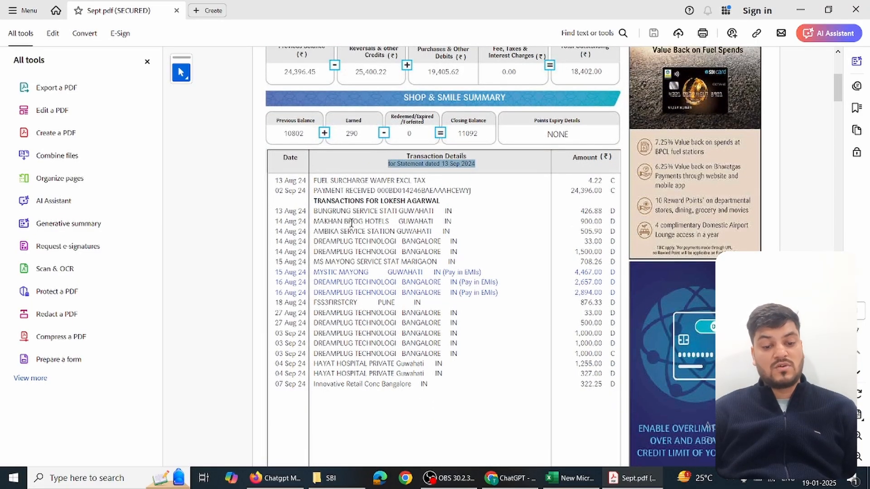
key(alt+Tab)
click(122, 160)
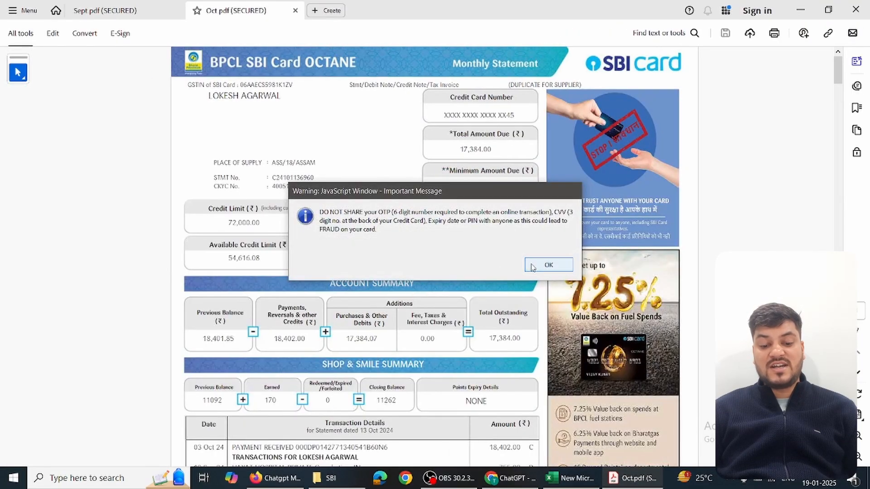
click(533, 262)
scroll(381, 311, down, 4)
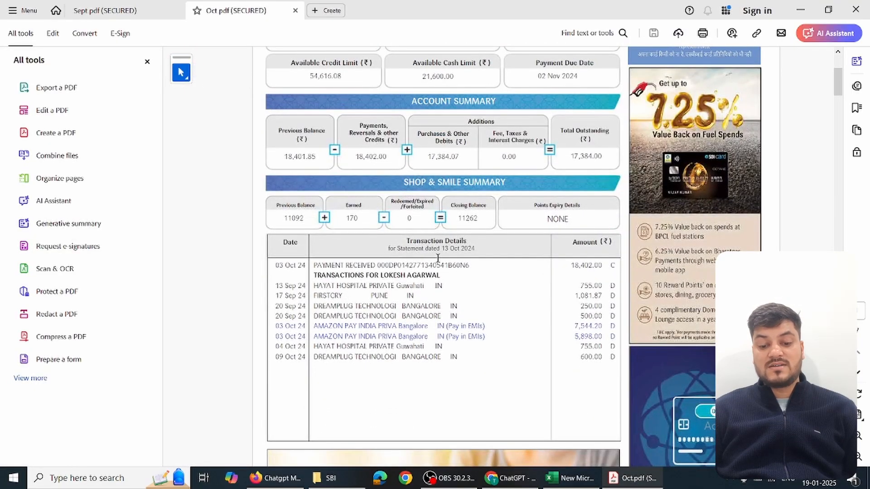
drag(439, 250, 496, 255)
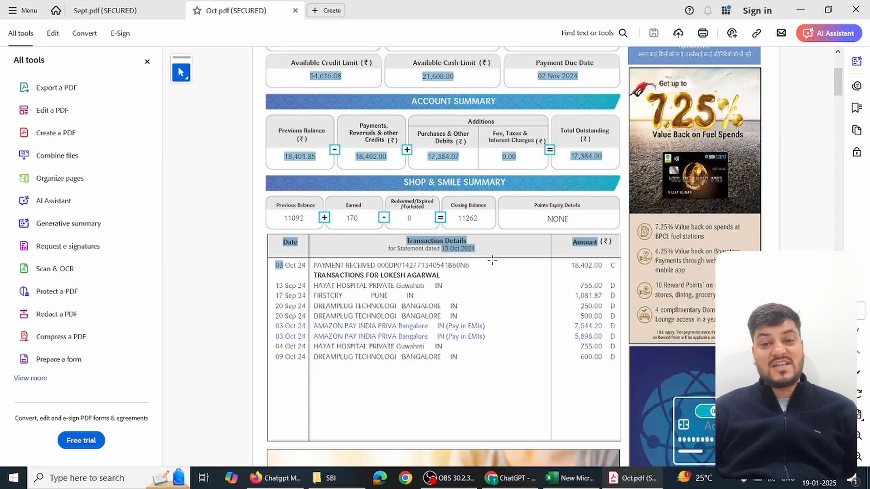
- Back in Power Query Editor, rename the Sept query's transaction details column to Transactions and copy that name
key(alt+Tab)
key(alt+Tab)
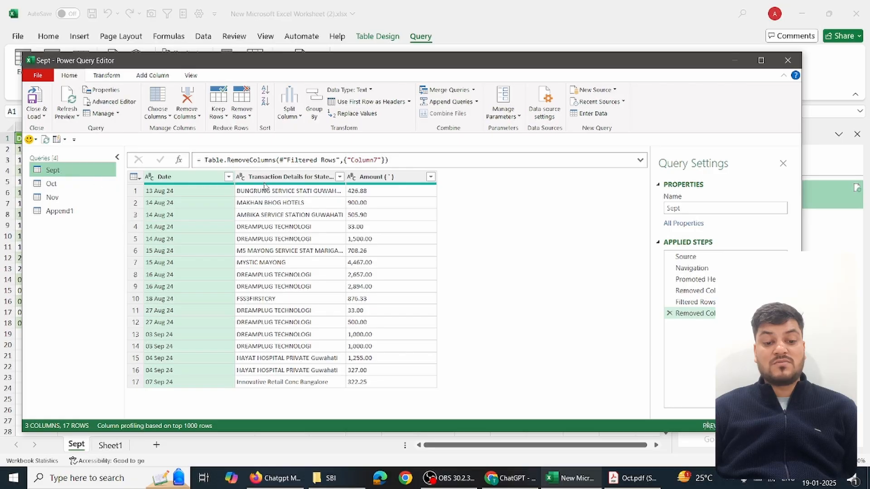
double_click(271, 182)
text(Transactions)
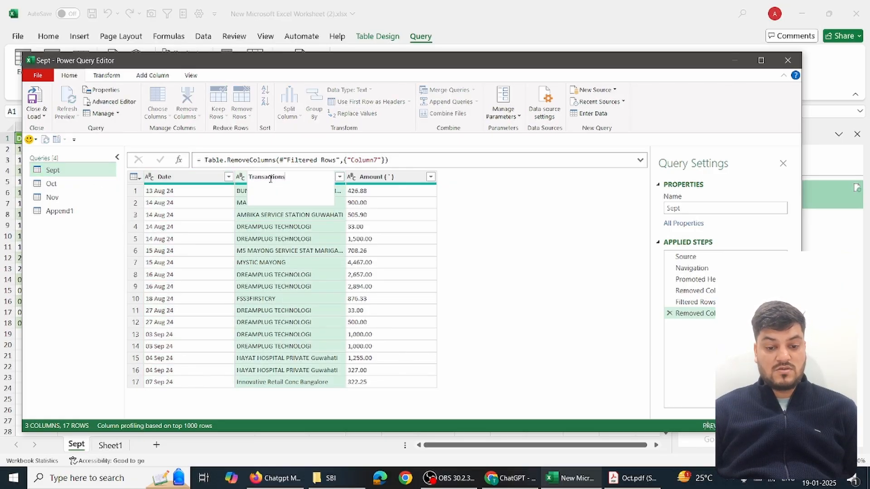
key(ctrl+a)
key(ctrl+c)
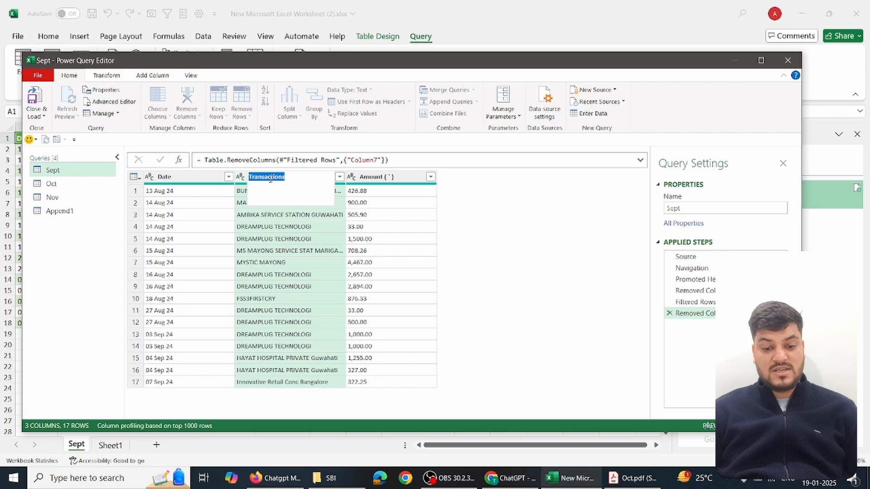
click(512, 266)
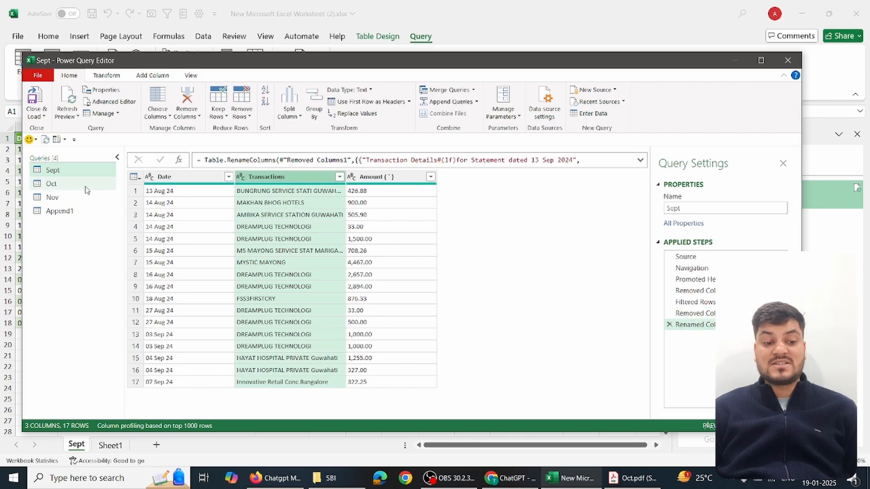
- Rename the Oct query's transaction details column to Transactions
click(52, 183)
double_click(271, 178)
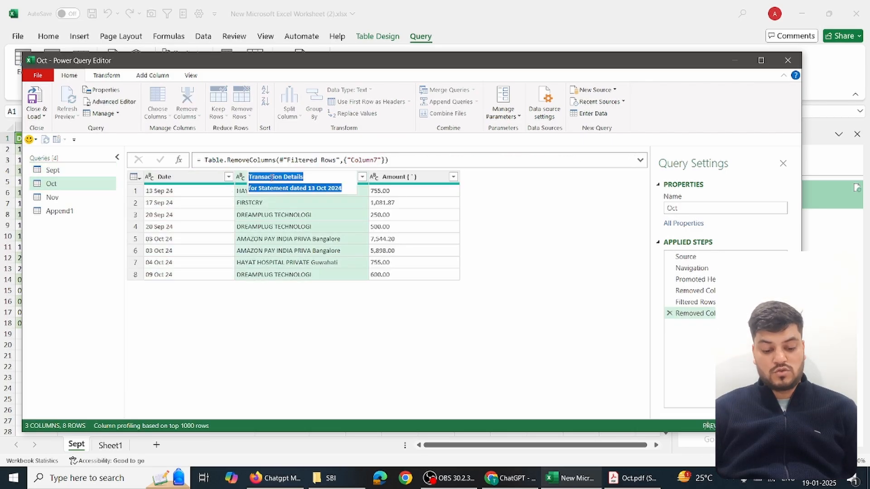
key(ctrl+v)
key(Return)
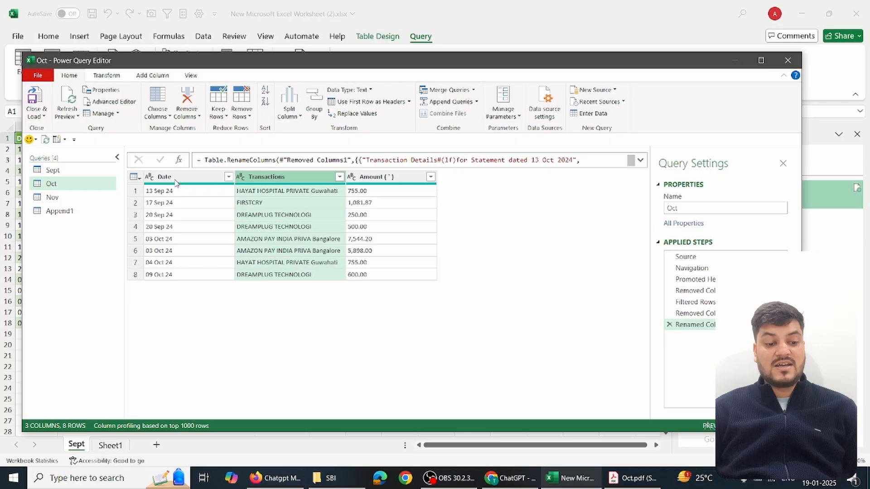
- Rename the Nov query's transaction details column to Transactions as well
double_click(73, 200)
double_click(294, 177)
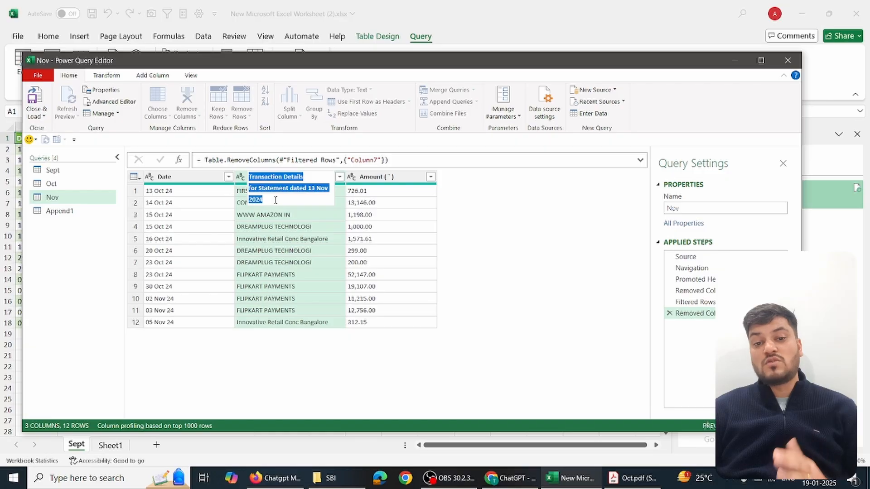
text(Transactions)
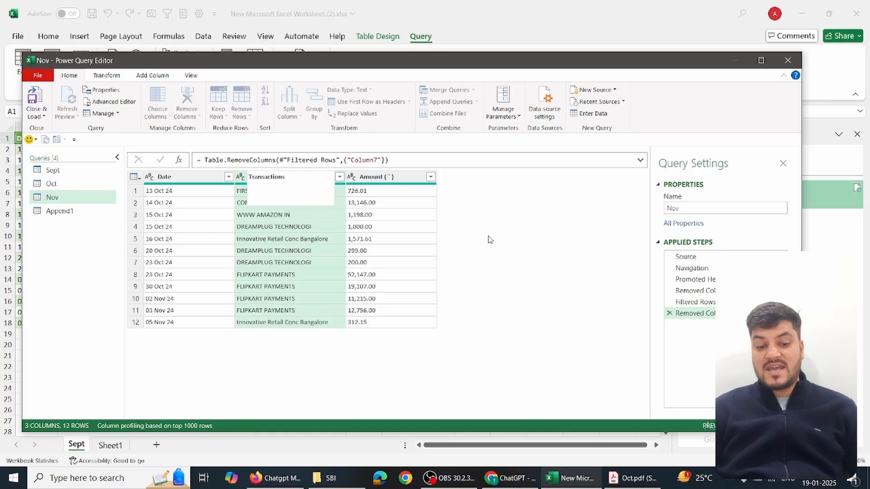
key(Return)
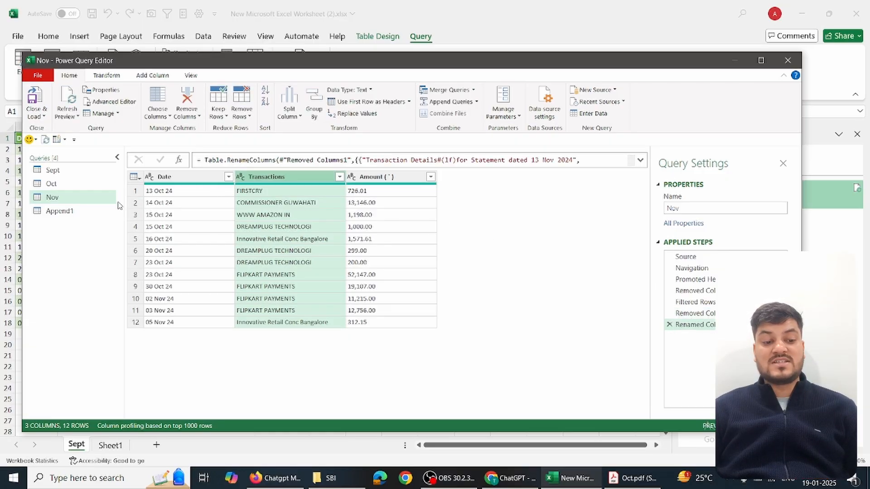
- Check the Append1 query, then close and load the queries into the workbook and review the Oct and Append1 sheets
click(59, 211)
scroll(303, 331, down, 6)
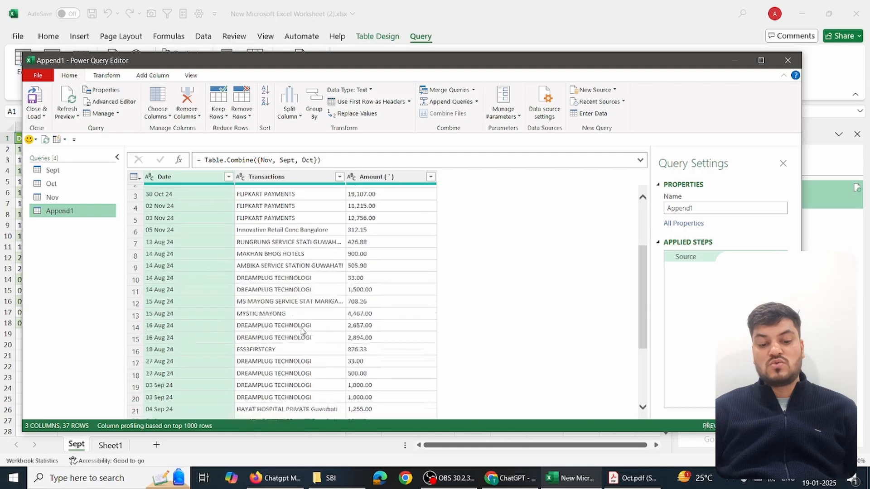
scroll(302, 331, up, 6)
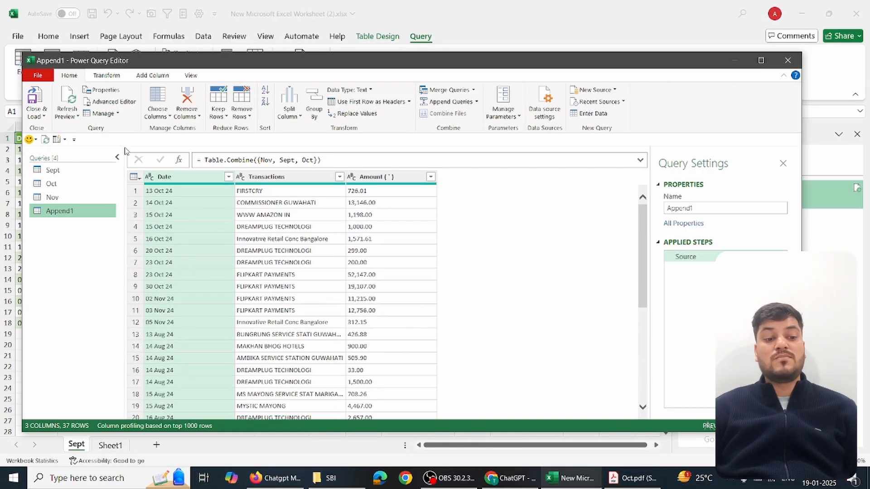
click(34, 97)
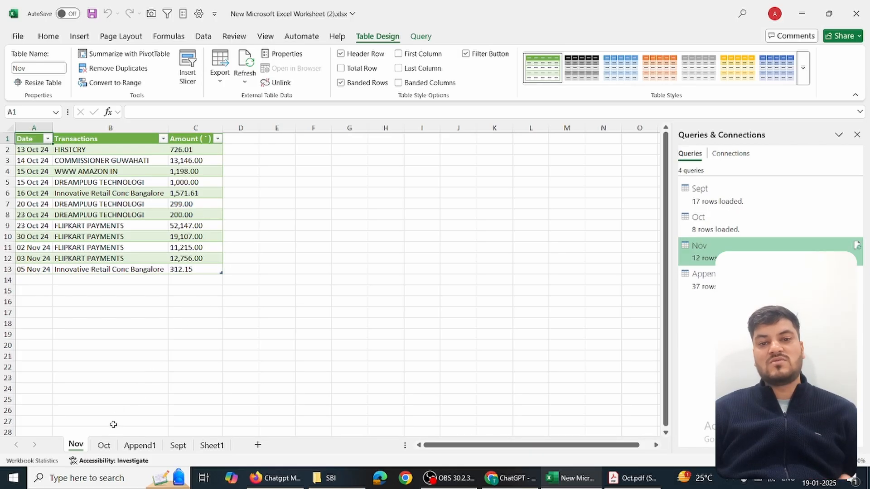
click(103, 446)
click(140, 445)
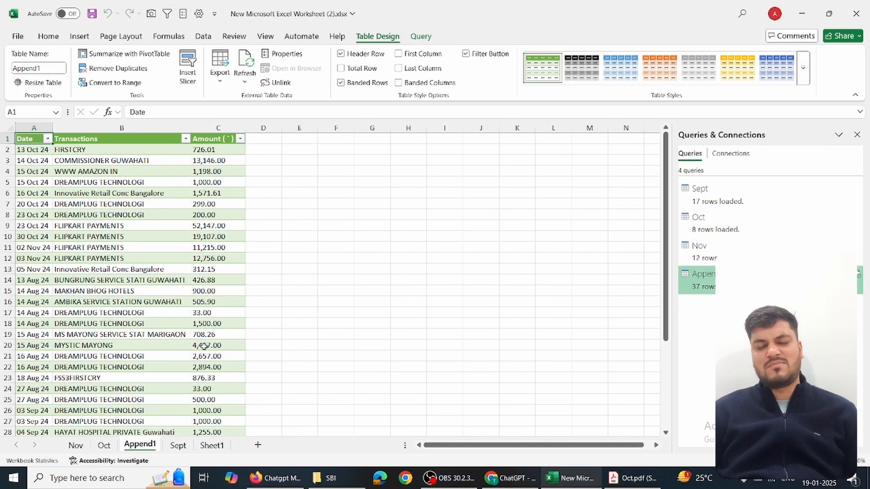
scroll(202, 335, down, 3)
scroll(201, 334, up, 3)
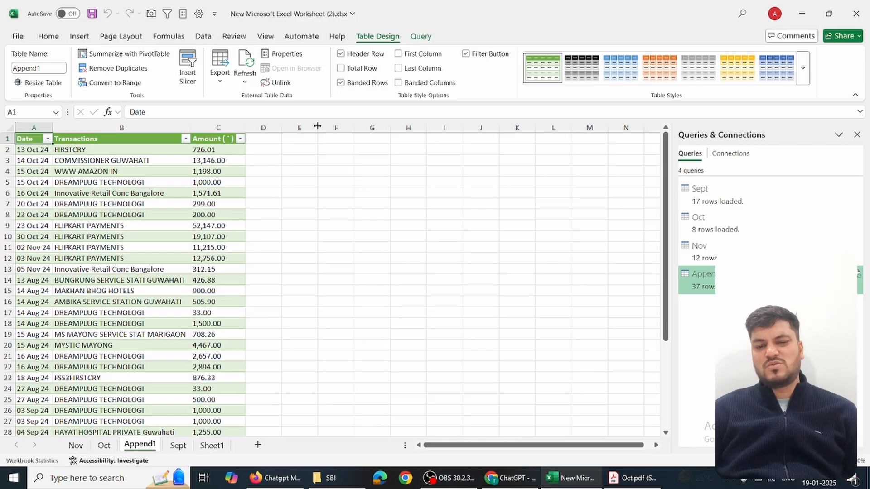
- Reopen the Append1 query for editing, view the available append options, and close and load back to the workbook
click(421, 36)
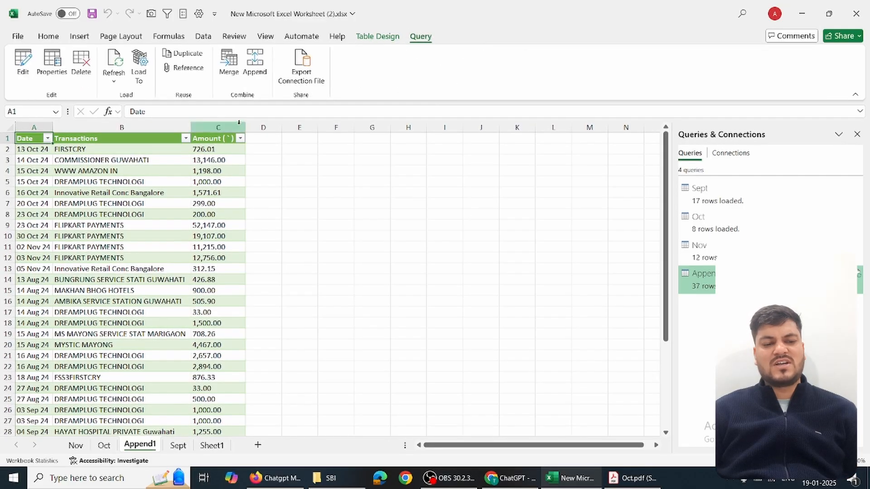
click(24, 63)
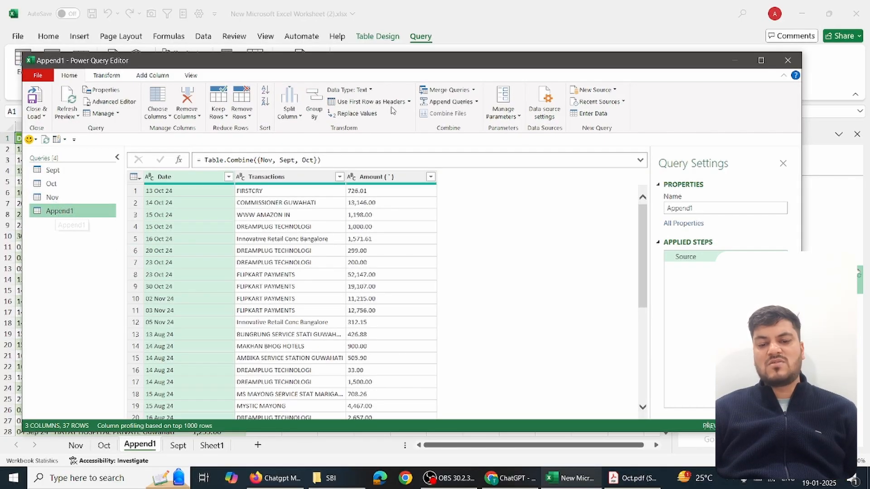
click(476, 102)
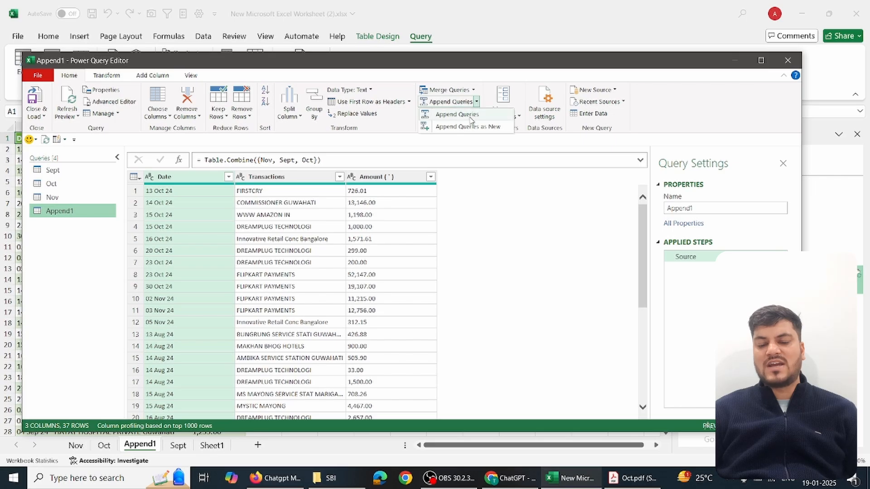
click(59, 261)
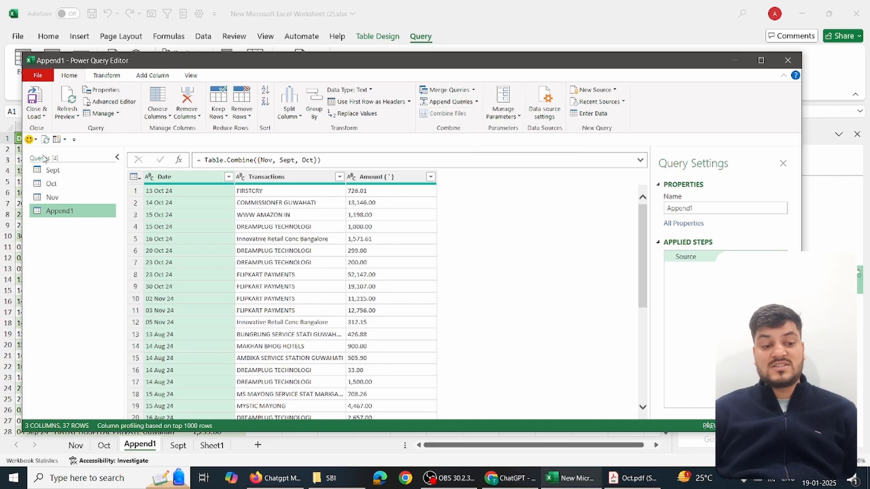
click(33, 99)
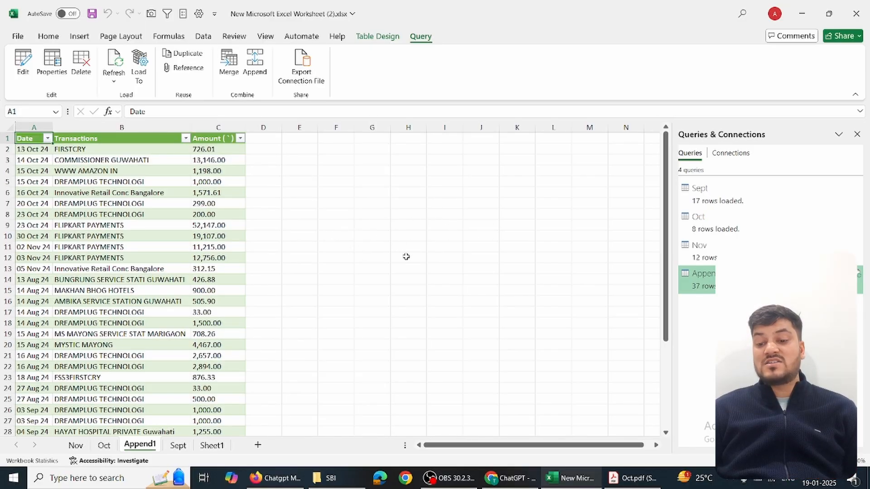
- Close the workbook, saving its changes, and switch away to another open window
click(856, 13)
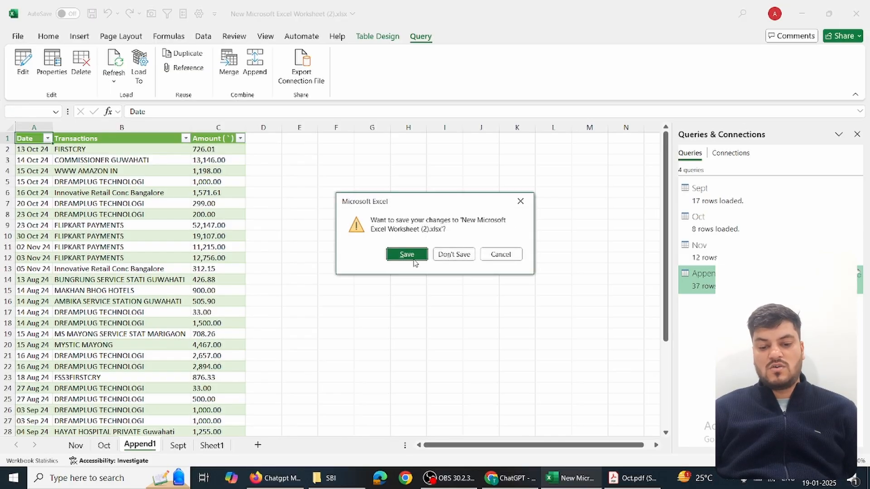
click(407, 255)
key(alt+Tab)
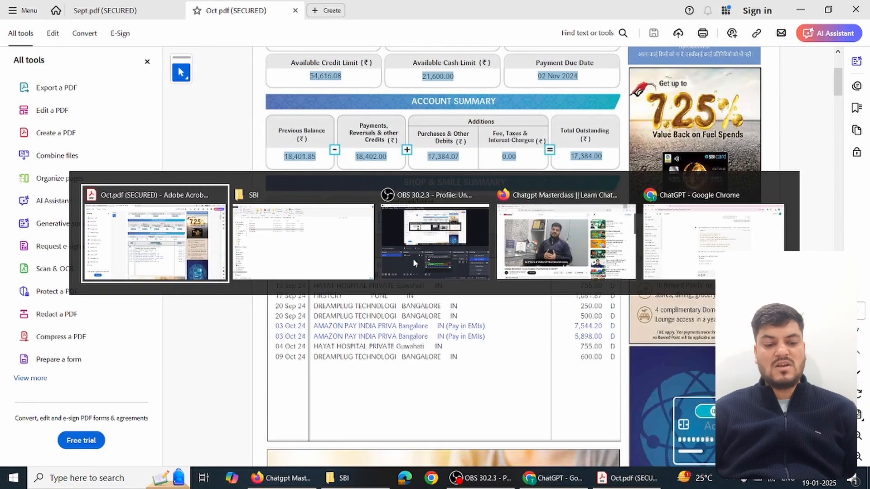
- Close the Oct statement PDF in Acrobat, closing only the current tab
key(alt+space)
key(Up)
key(Return)
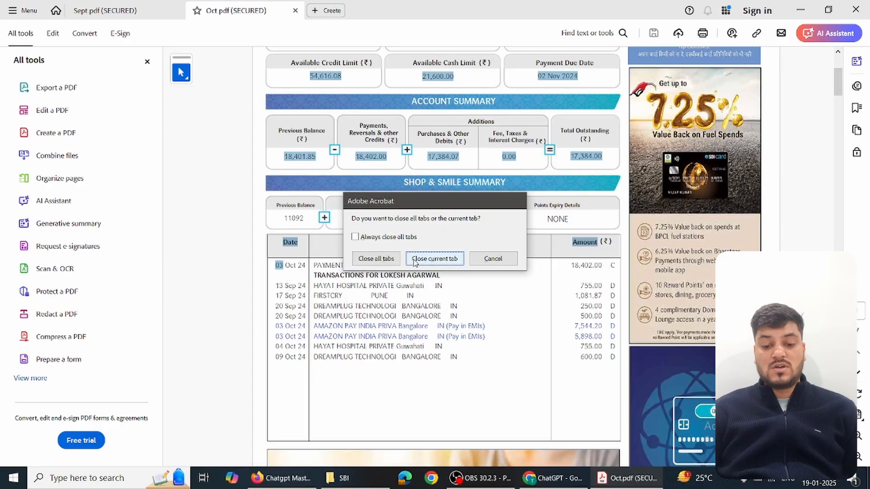
click(415, 259)
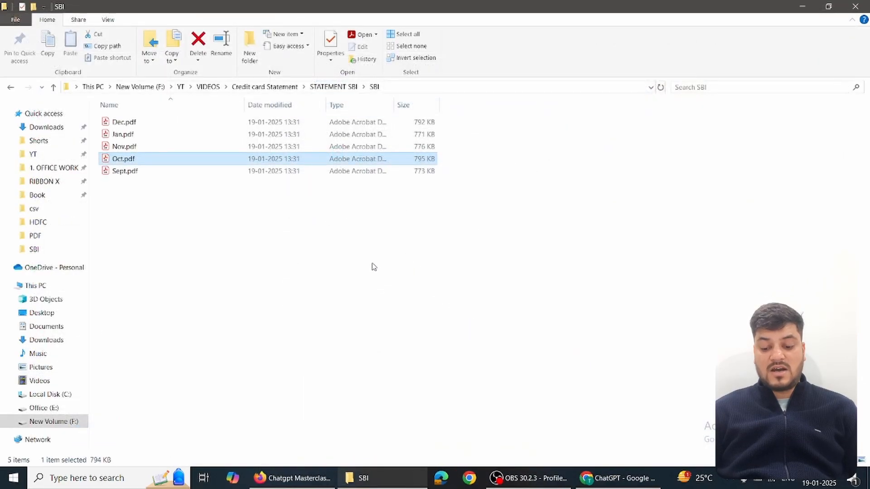
- Go to the EXCEL subfolder of the HDFC folder in File Explorer and open Sept.xls
key(BackSpace)
key(BackSpace)
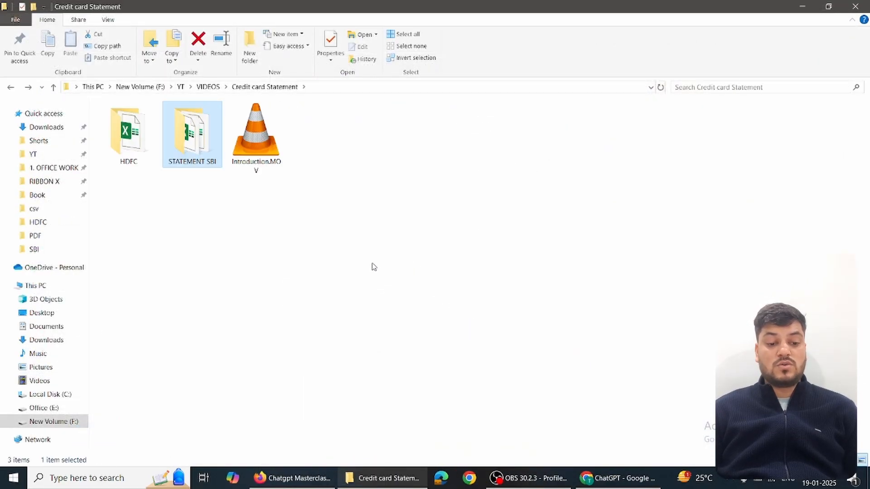
key(Left)
key(Return)
key(Down)
key(Up)
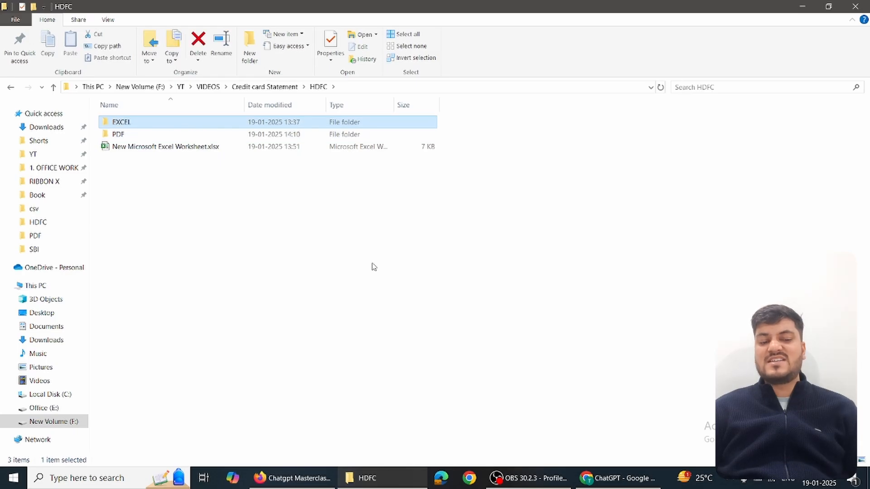
key(Return)
key(Down)
key(Down)
key(Down)
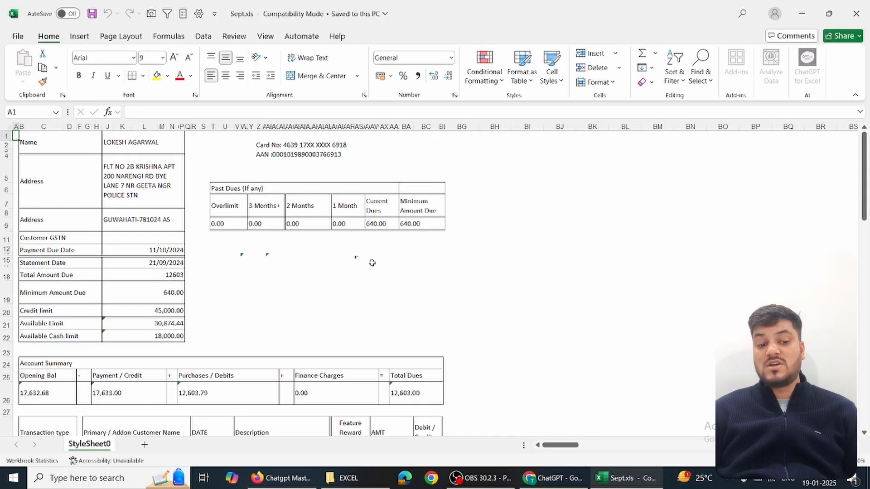
- Look through the HDFC statement's account summary, transaction table and reward points sections in Sept.xls, and close the workbook
key(Down)
key(Down)
key(Down)
key(Down)
key(Down)
key(Down)
key(Down)
key(Down)
key(Down)
key(Down)
key(Down)
key(Down)
key(Down)
key(Down)
key(Down)
key(Down)
key(Down)
key(Down)
key(Down)
key(Down)
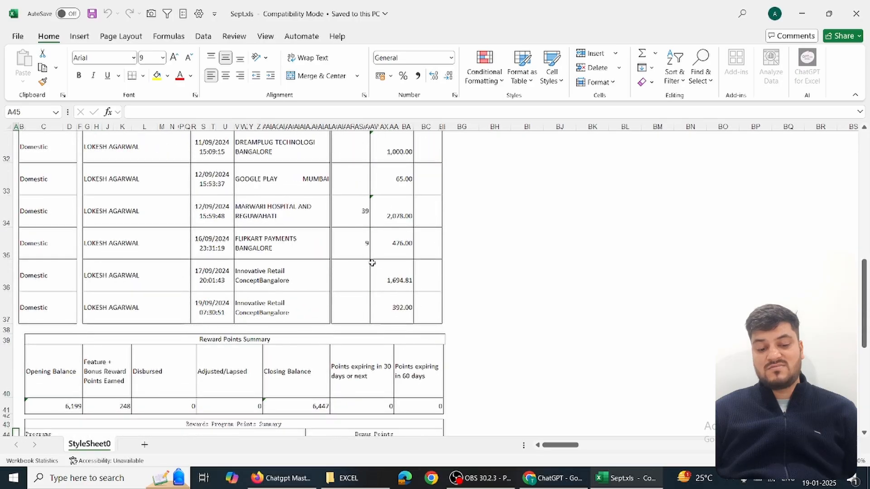
key(Down)
key(Down)
key(Down)
key(Down)
key(Down)
key(Right)
key(Up)
key(Up)
key(Up)
key(Up)
key(Up)
key(Up)
key(Up)
key(Up)
key(Up)
key(Up)
key(Up)
key(Up)
key(Up)
key(Up)
key(Up)
key(Up)
key(Up)
key(Up)
key(Up)
key(Up)
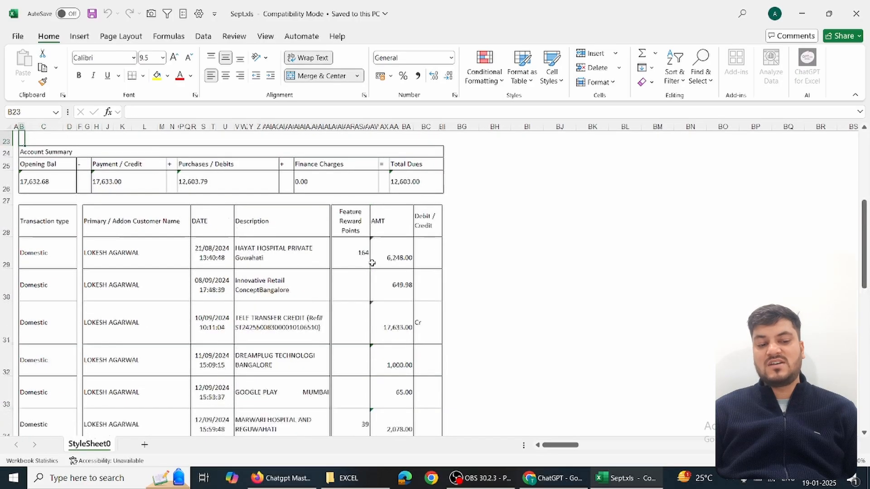
key(Up)
key(Up)
key(Up)
key(Up)
key(Up)
key(Up)
key(Up)
key(Up)
key(Up)
key(Up)
key(Up)
key(alt+space)
key(Up)
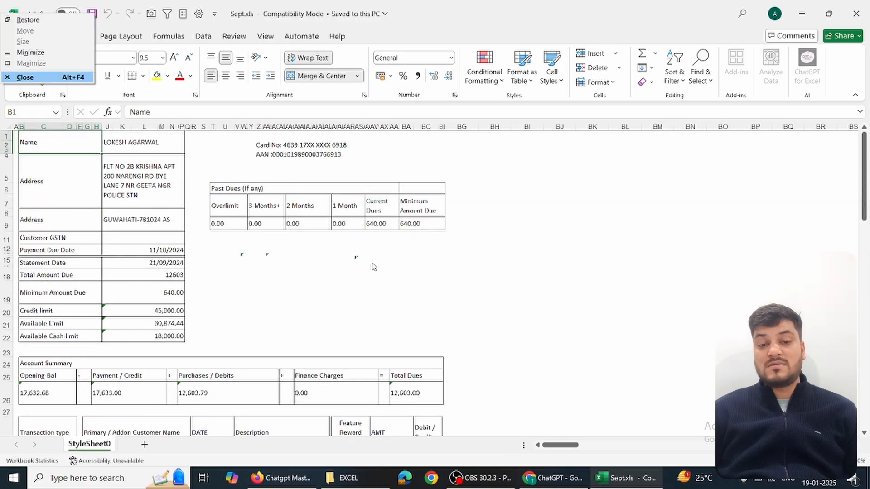
key(Return)
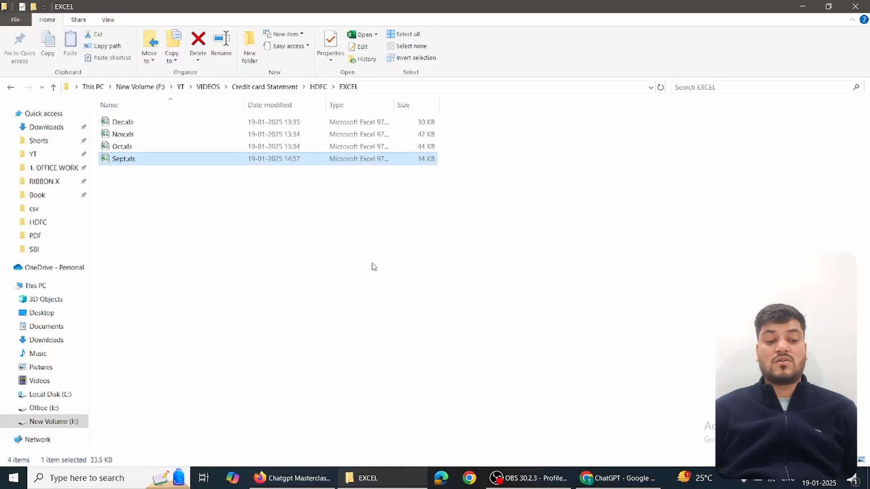
- Create a new Excel workbook in the HDFC folder, keeping its default name, and open it
key(alt+Up)
key(Down)
key(Down)
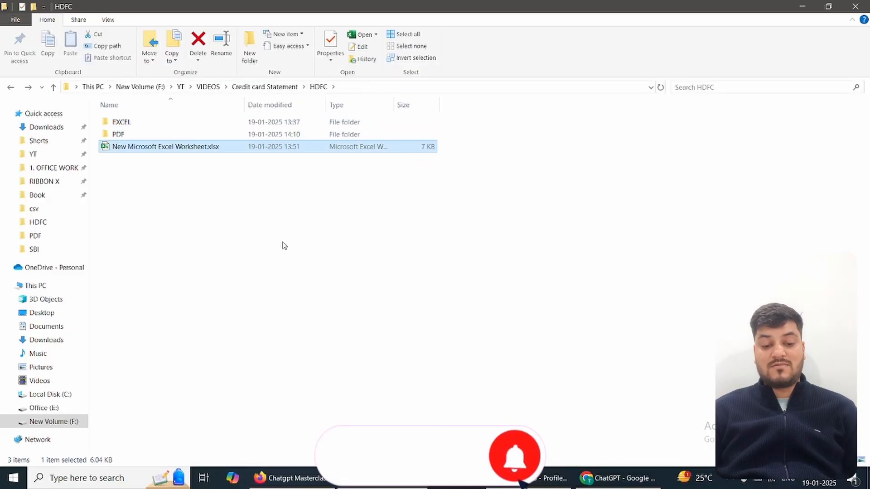
right_click(284, 245)
mouse_move(360, 381)
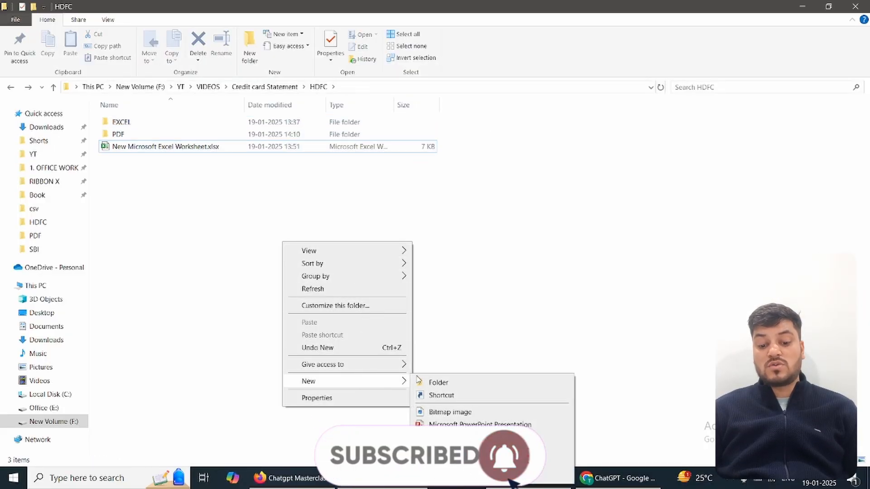
click(453, 462)
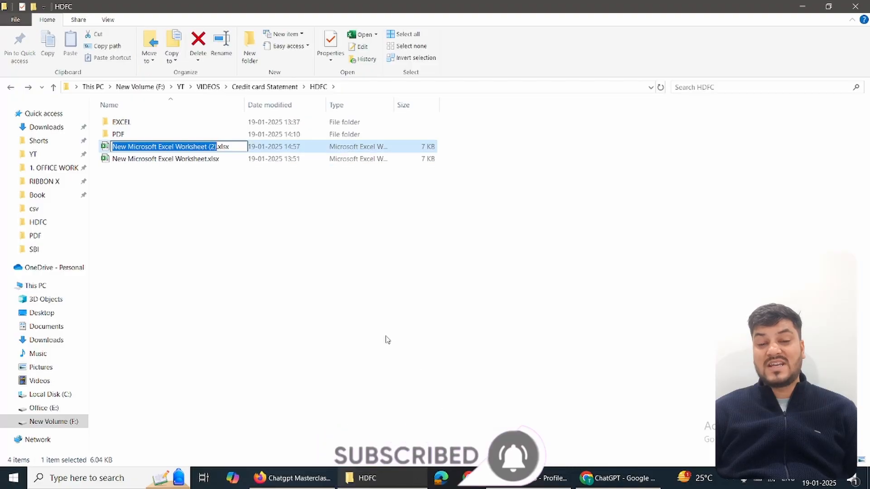
key(Return)
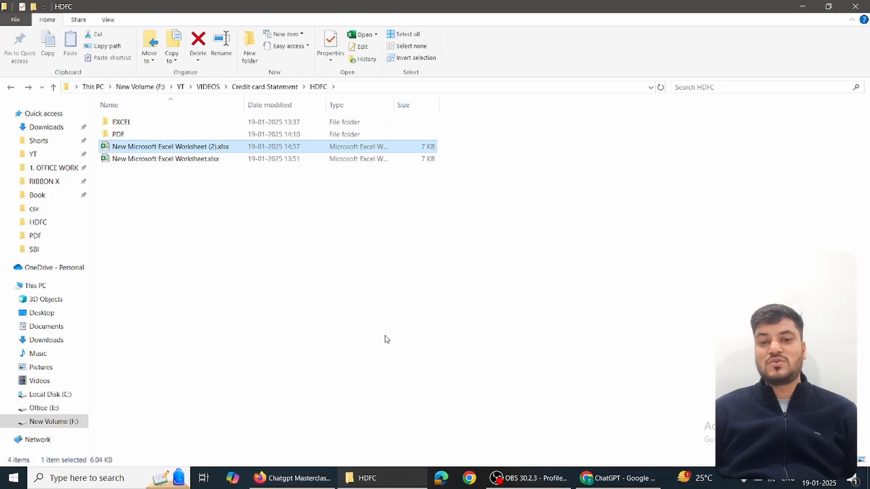
key(Return)
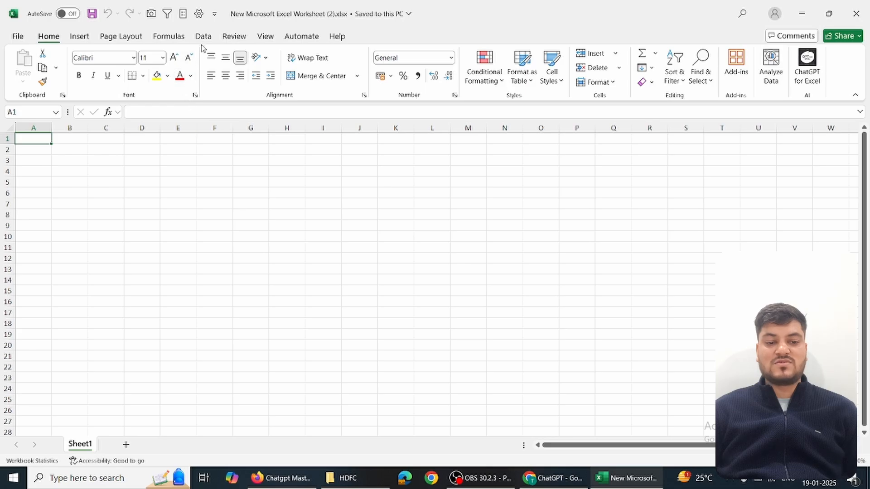
- Start a data import from a PDF file in the new workbook
click(203, 36)
click(23, 65)
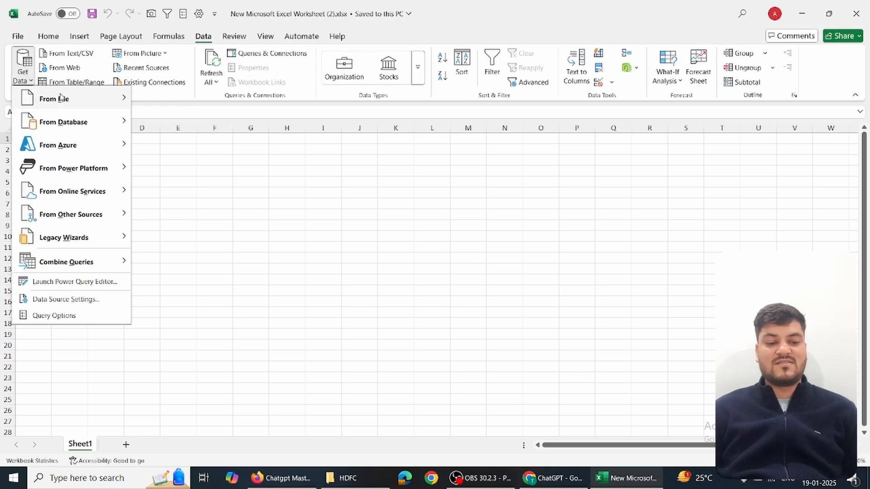
mouse_move(57, 99)
click(186, 191)
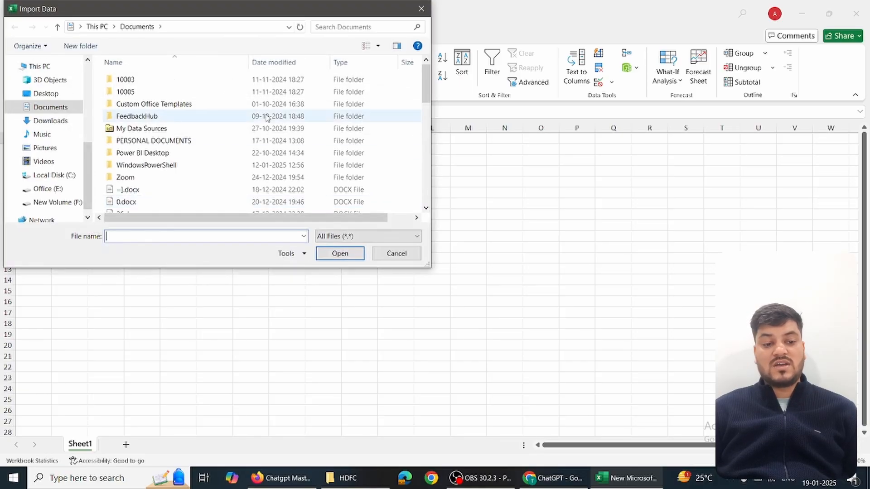
- Import Sept.pdf from the HDFC PDF folder, using the folder path copied from File Explorer
key(alt+Tab)
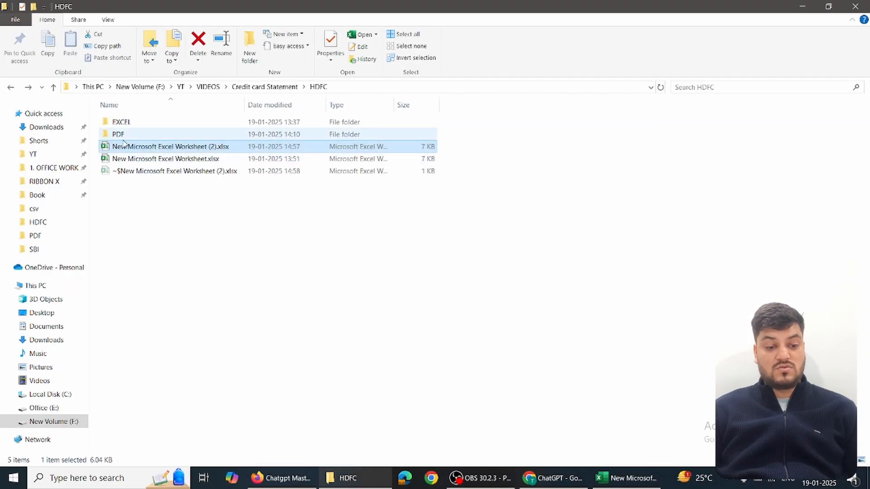
double_click(126, 137)
key(alt+d)
key(ctrl+c)
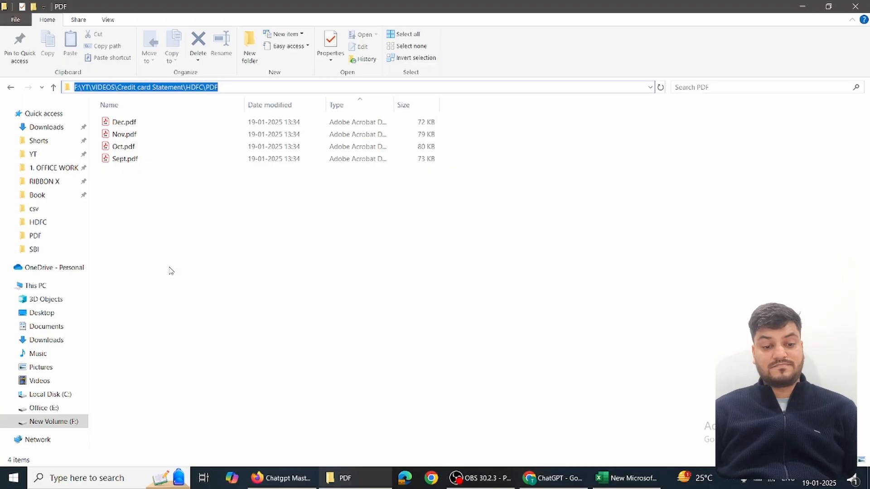
key(alt+Tab)
key(ctrl+v)
key(Return)
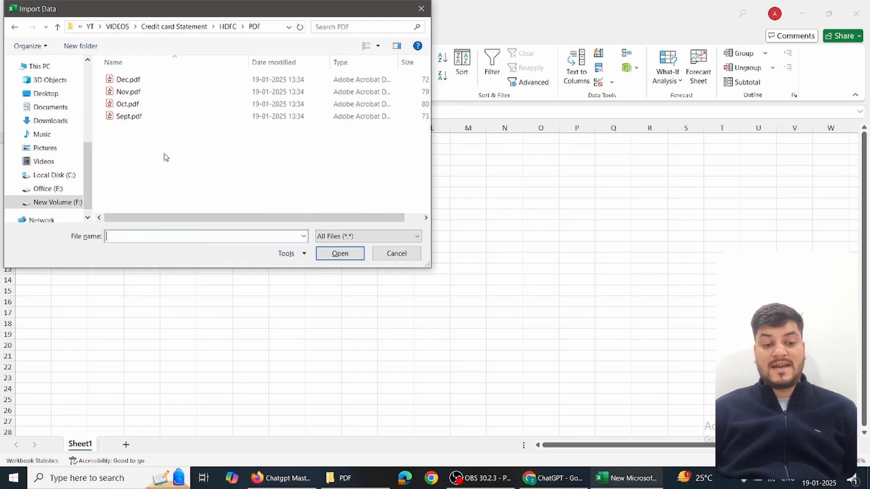
click(129, 116)
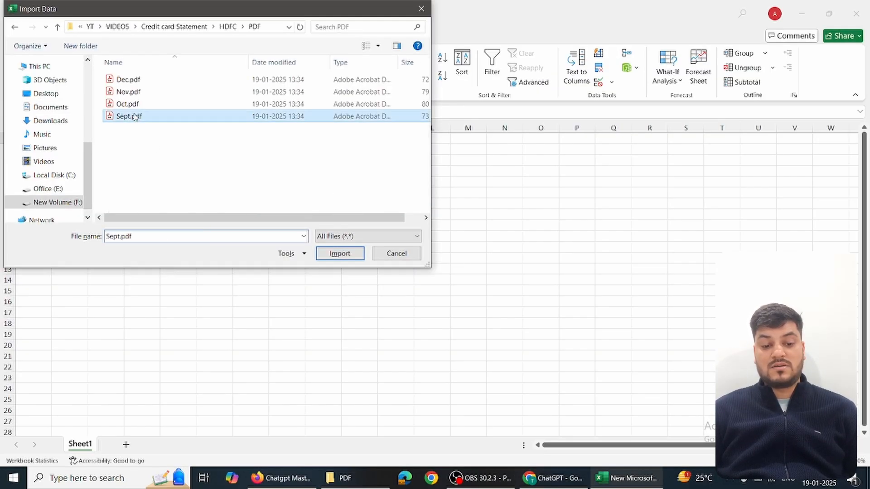
click(345, 257)
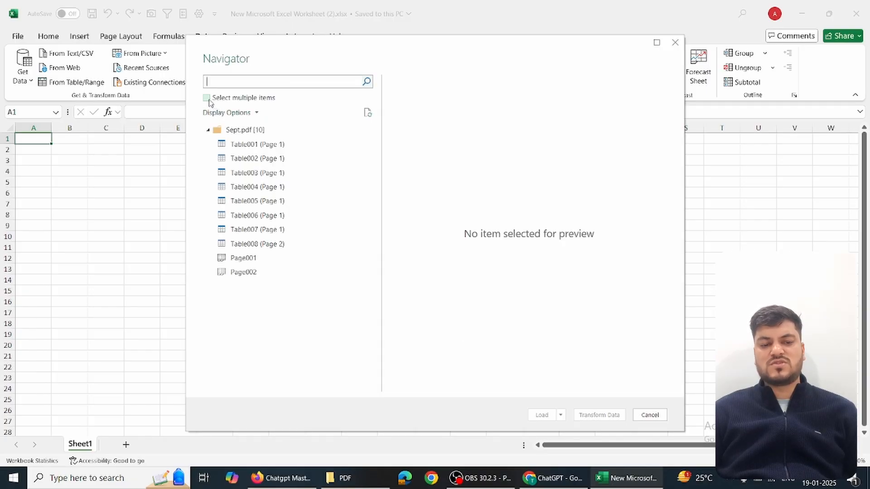
- Preview Table001 through Table007 of Sept.pdf to find the table holding the card transactions
click(264, 146)
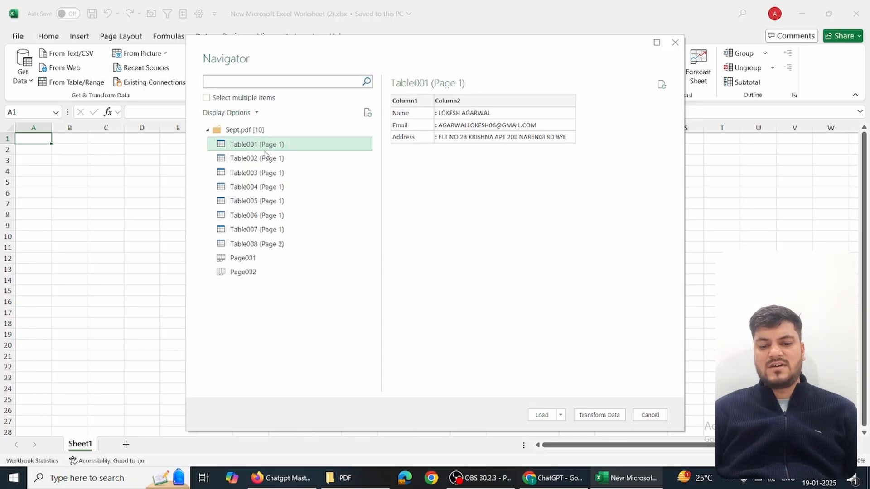
click(263, 159)
click(262, 174)
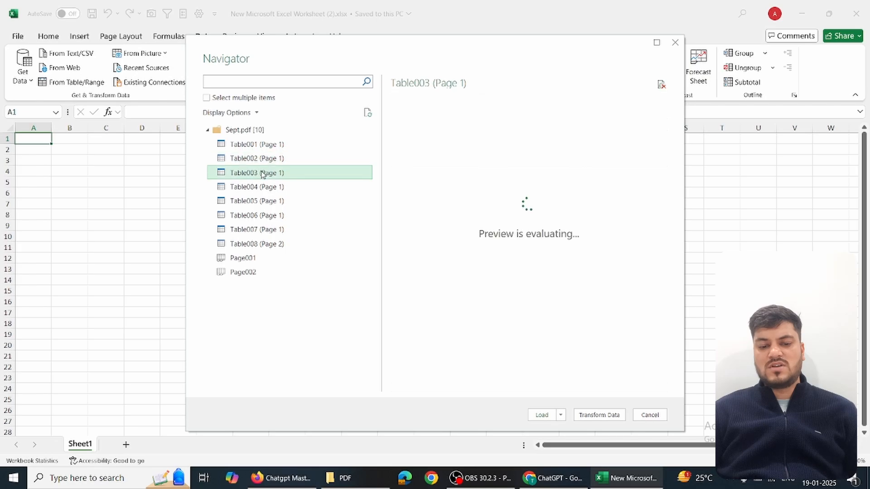
click(262, 187)
click(257, 202)
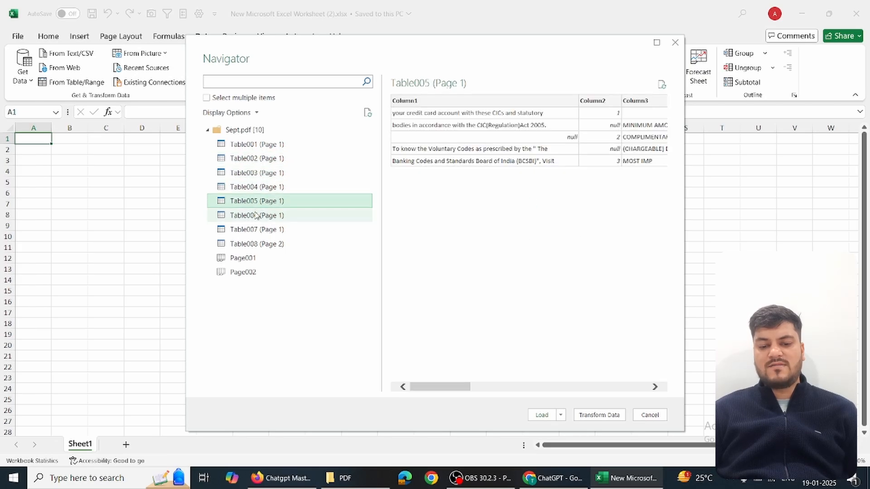
click(256, 219)
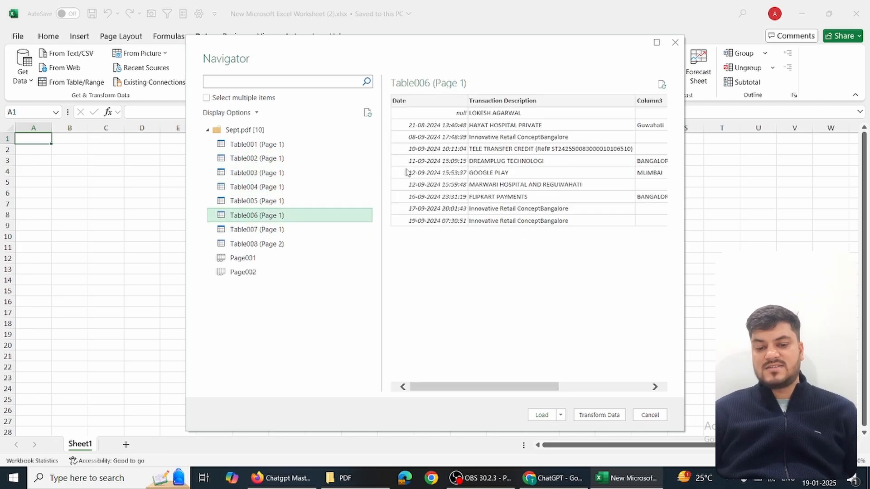
drag(486, 387, 425, 400)
click(248, 231)
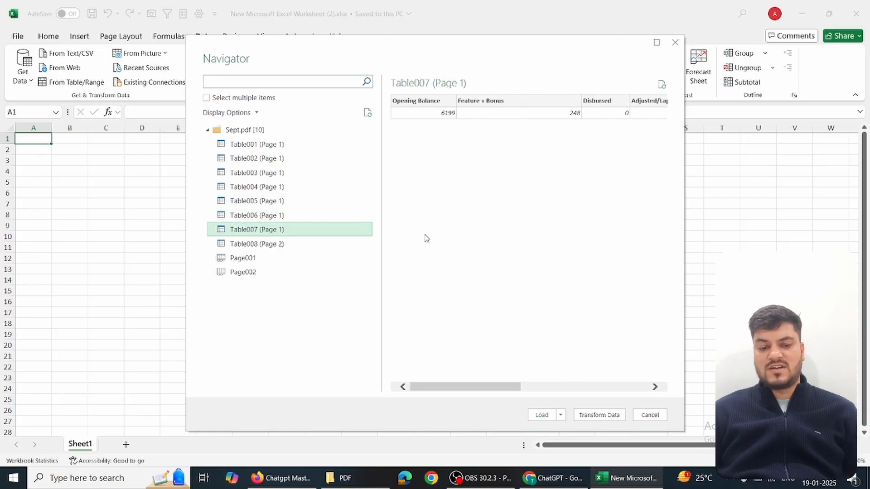
- Bring Table006 (Page 1) into the Power Query Editor for transformation and rename its query Sept
click(299, 218)
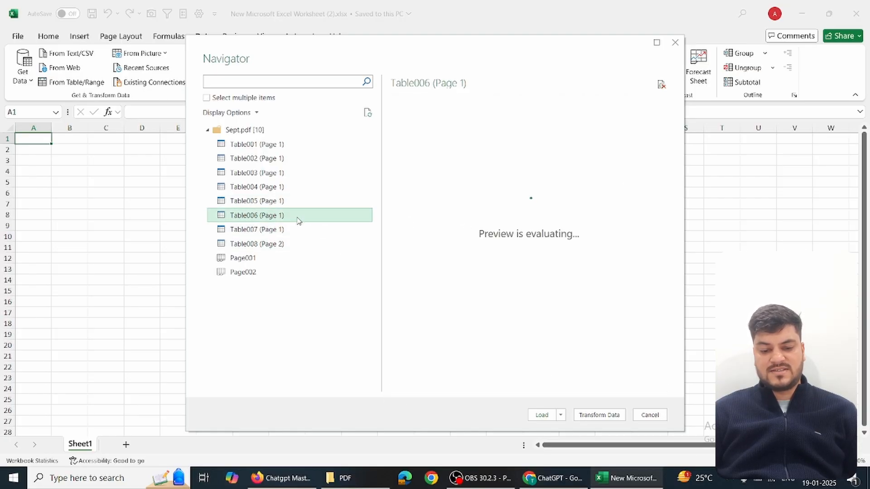
click(599, 416)
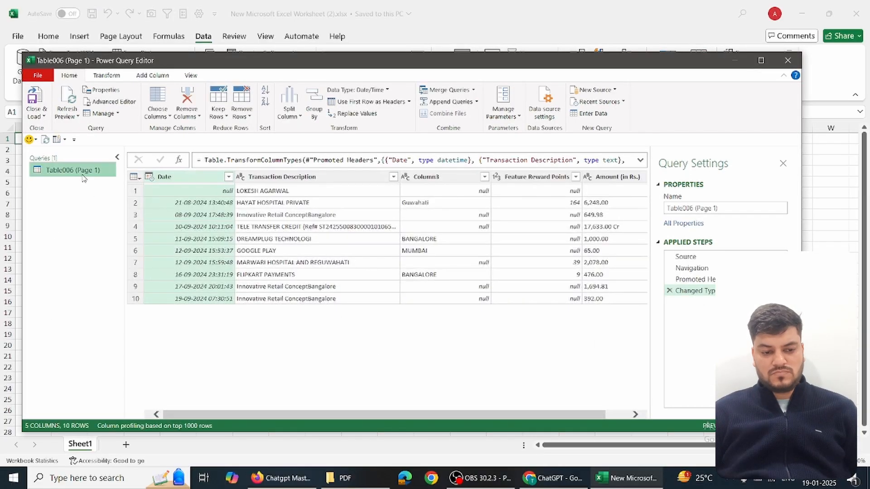
key(F2)
text(Sc)
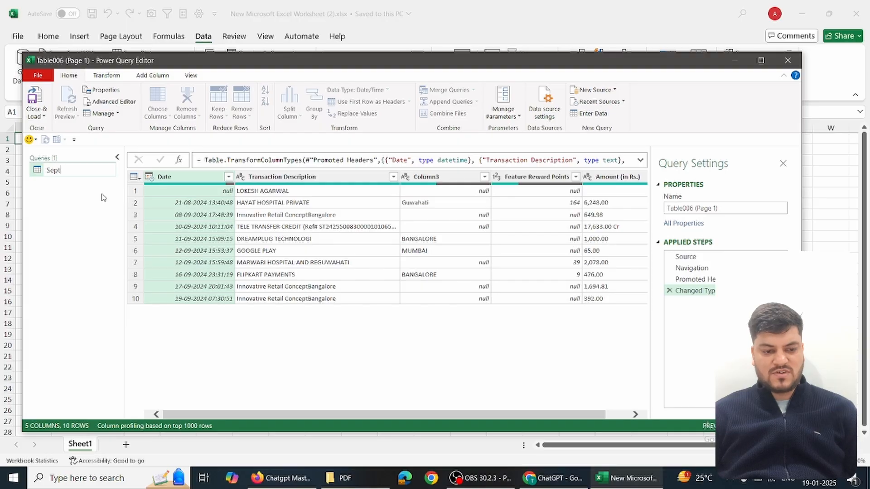
key(Return)
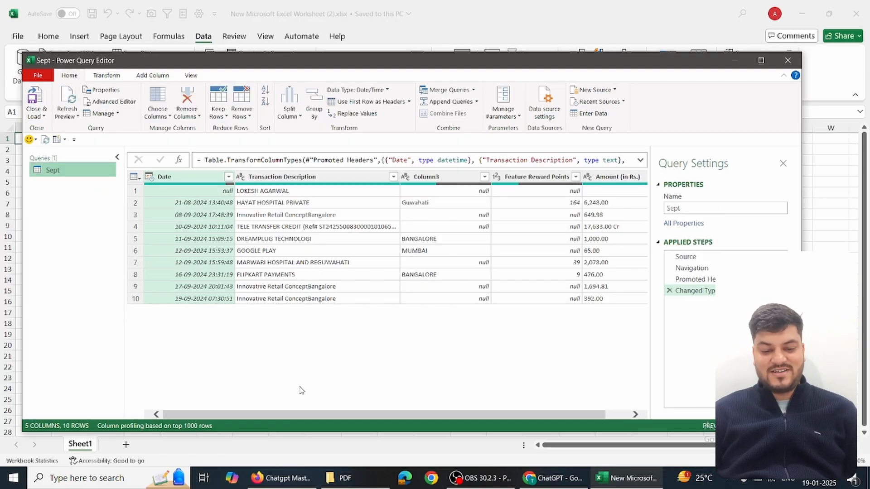
- Remove the Column3 and Feature Reward Points columns from the Sept query
right_click(440, 178)
key(Escape)
key(Delete)
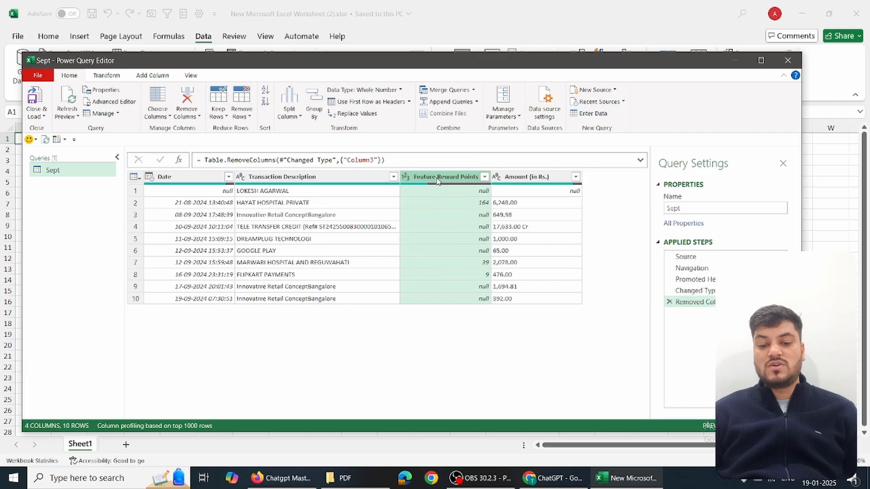
right_click(435, 178)
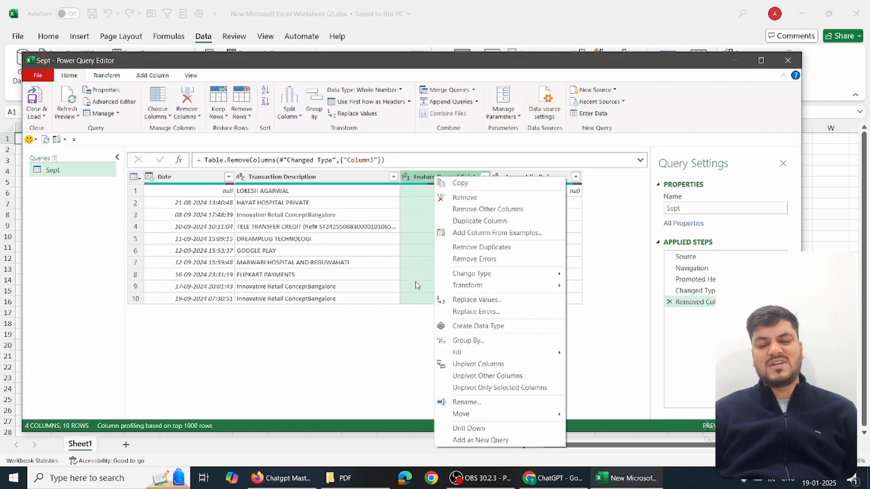
click(405, 347)
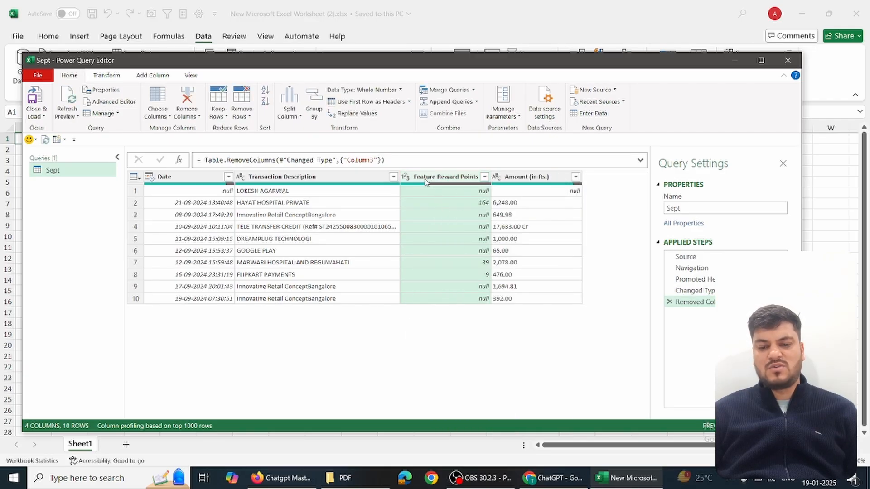
right_click(425, 177)
click(453, 200)
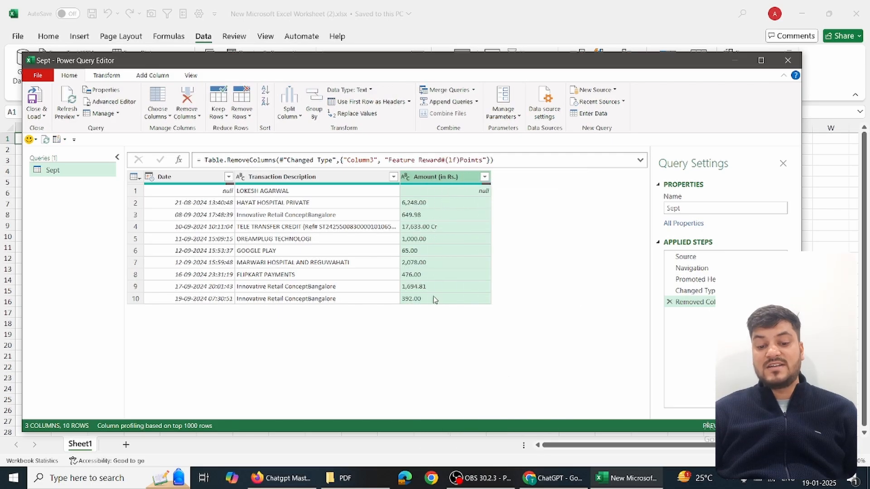
- Filter the Sept query's Amount (in Rs.) column to exclude the null and 17,633.00 Cr entries
click(484, 177)
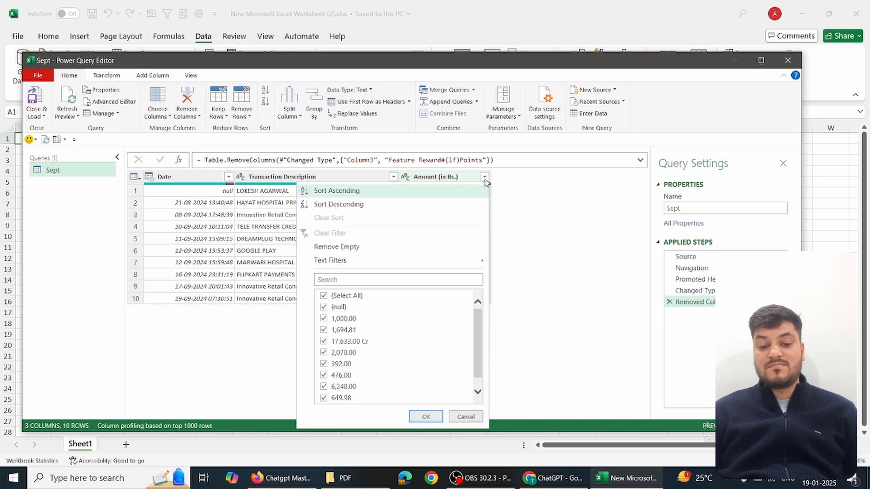
click(326, 280)
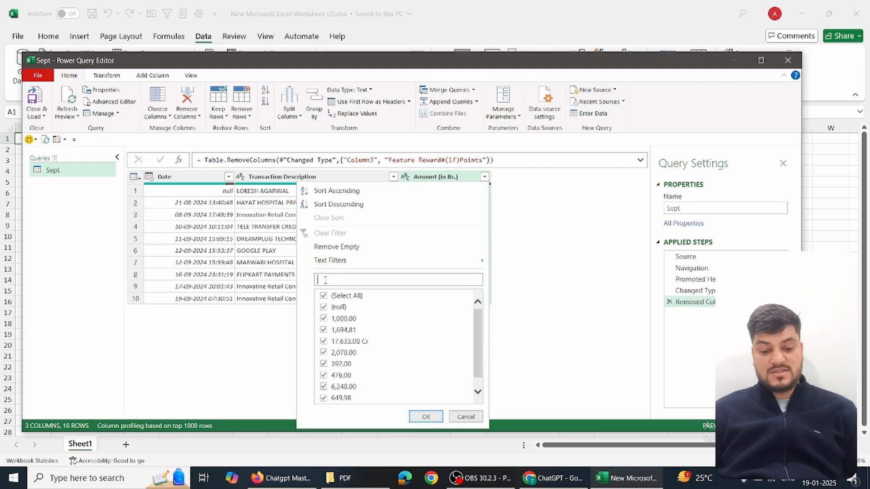
text(c)
click(323, 308)
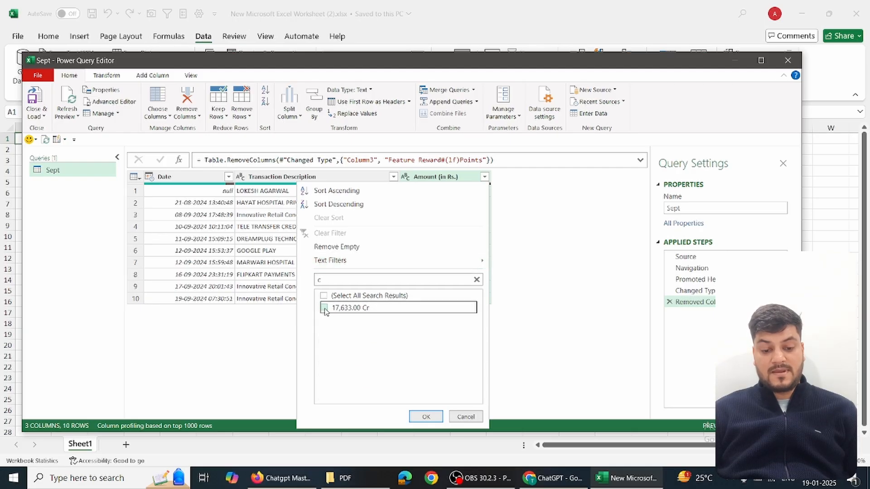
click(328, 280)
key(BackSpace)
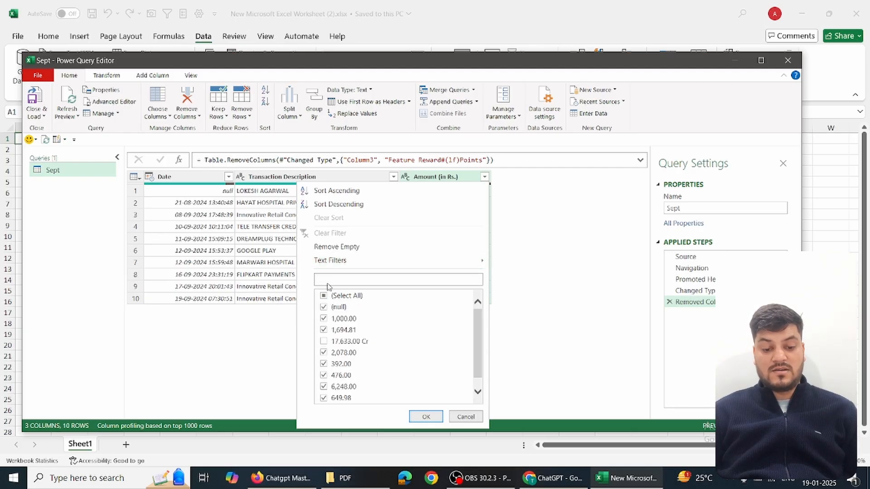
click(324, 308)
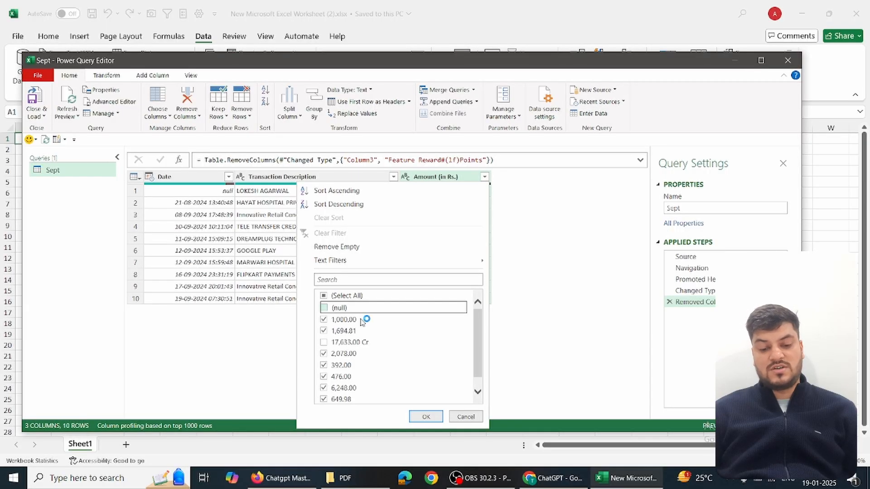
click(424, 417)
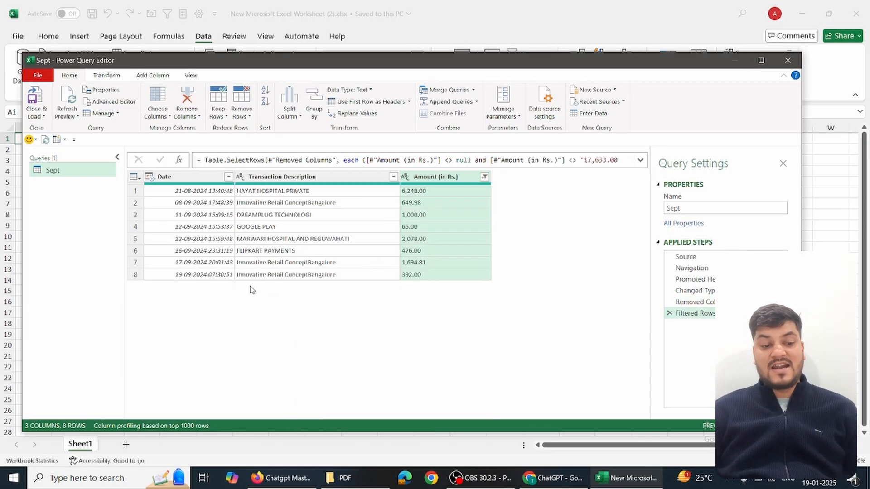
- Duplicate the Sept query and rename the copy Oct
right_click(53, 173)
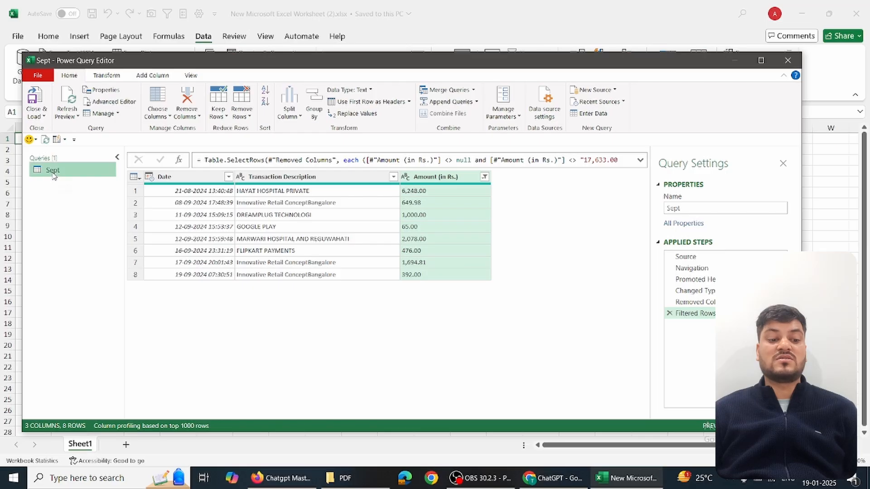
click(86, 231)
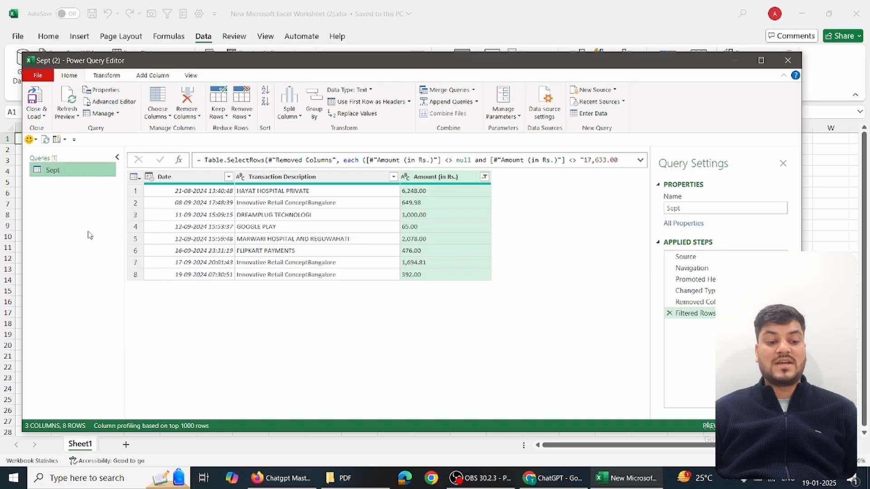
key(F2)
text(Oct)
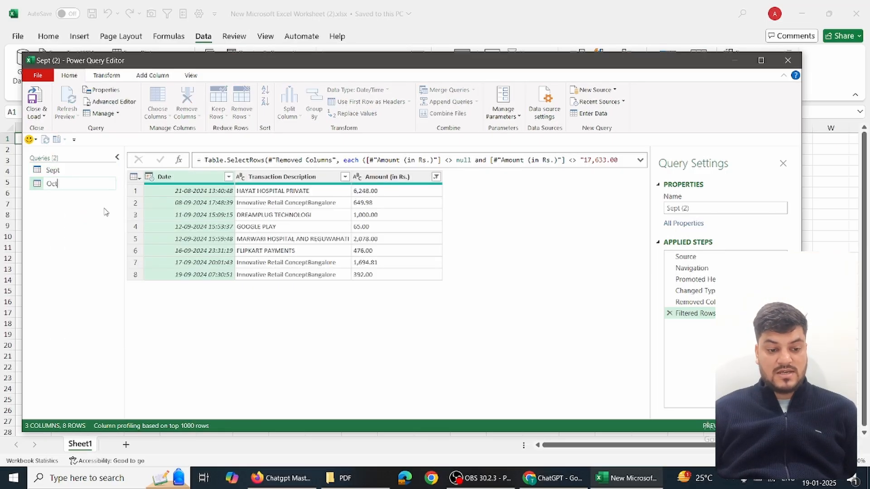
key(Return)
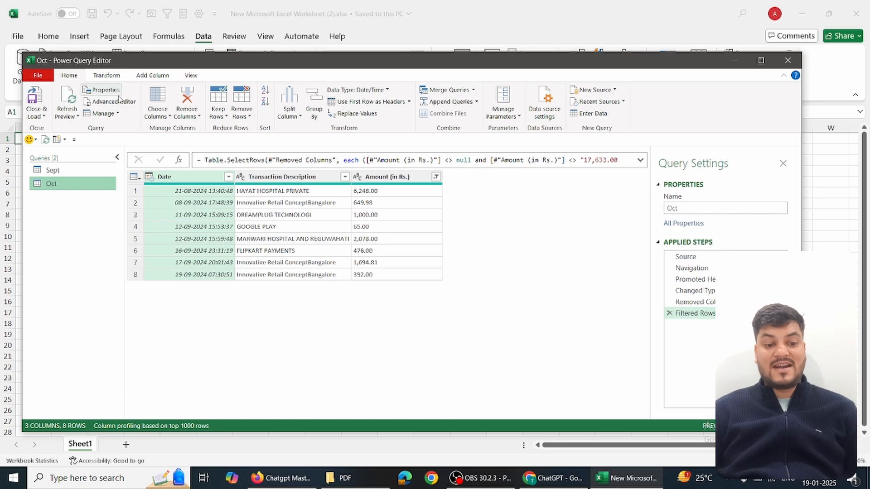
- Change the source file in the Oct query's M code from Sept.pdf to Oct.pdf in the Advanced Editor
click(72, 171)
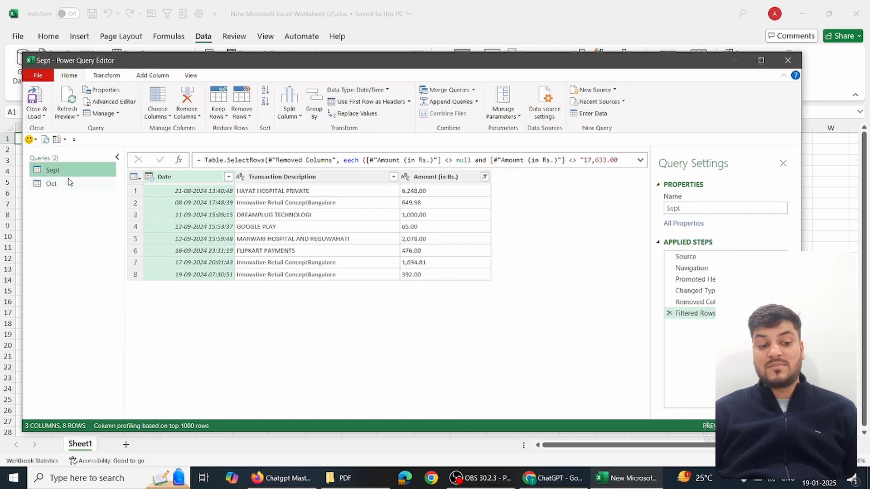
click(68, 183)
click(111, 102)
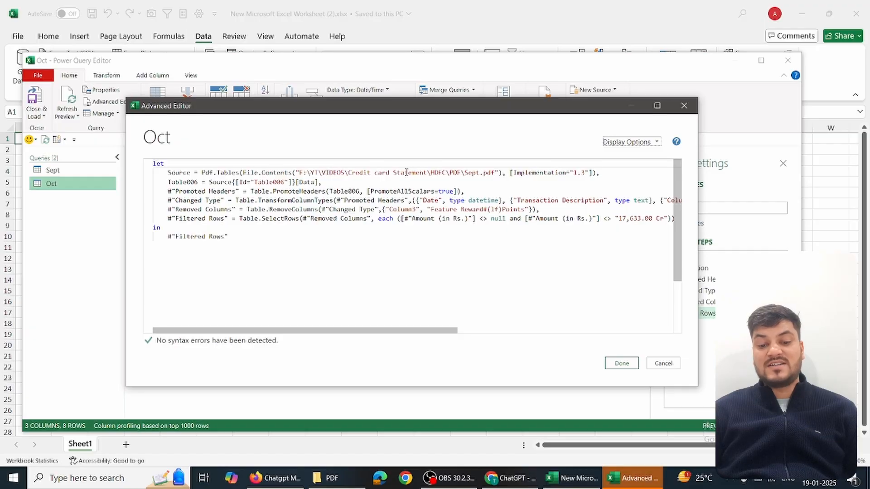
click(481, 174)
key(shift+Left)
key(shift+Left)
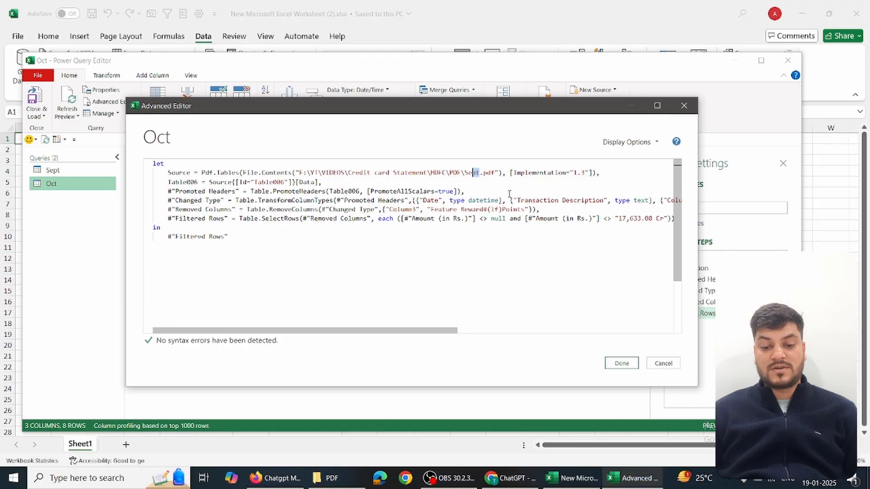
text(Oct)
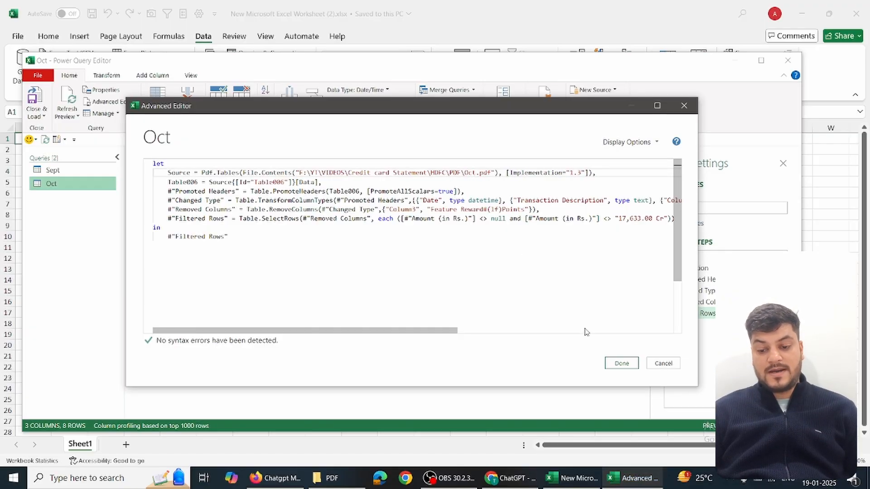
click(616, 363)
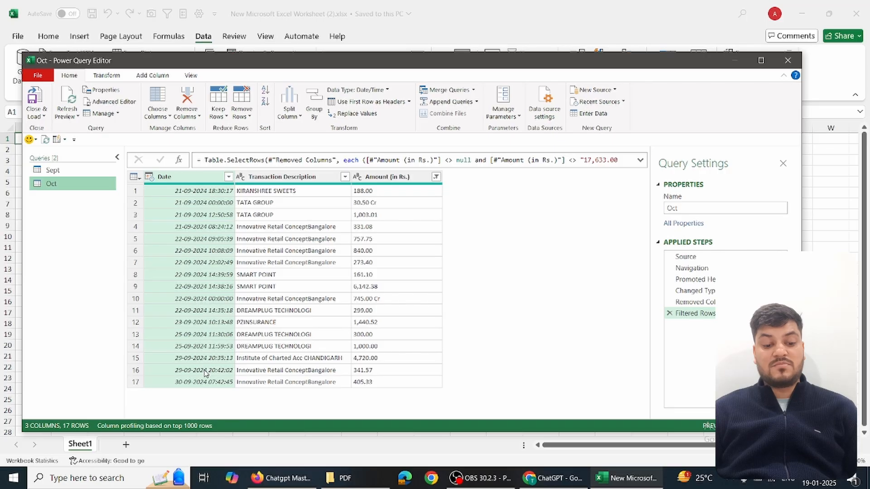
- Open Sept.pdf from the HDFC PDF folder and examine which pages contain its Domestic Transactions table
key(alt+Tab)
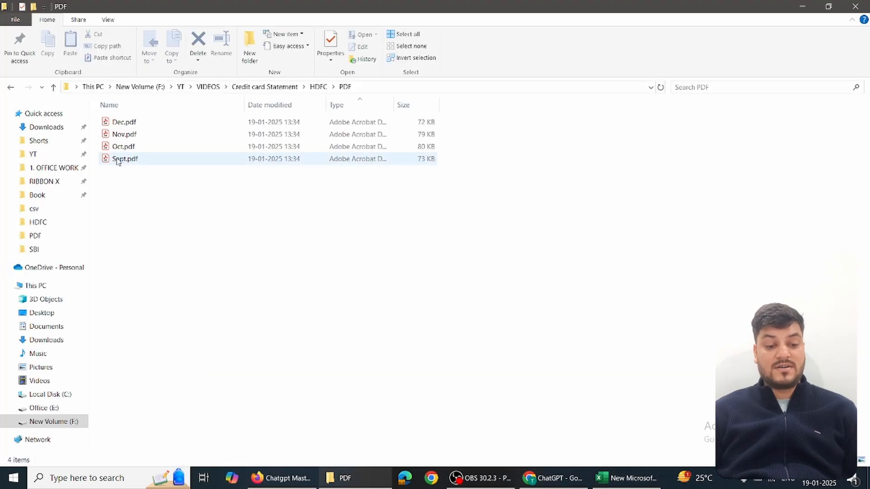
double_click(117, 161)
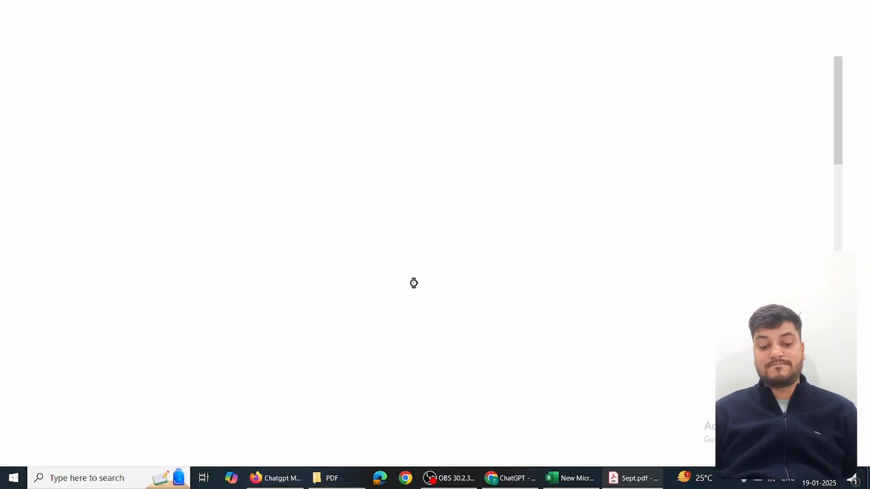
scroll(414, 282, down, 5)
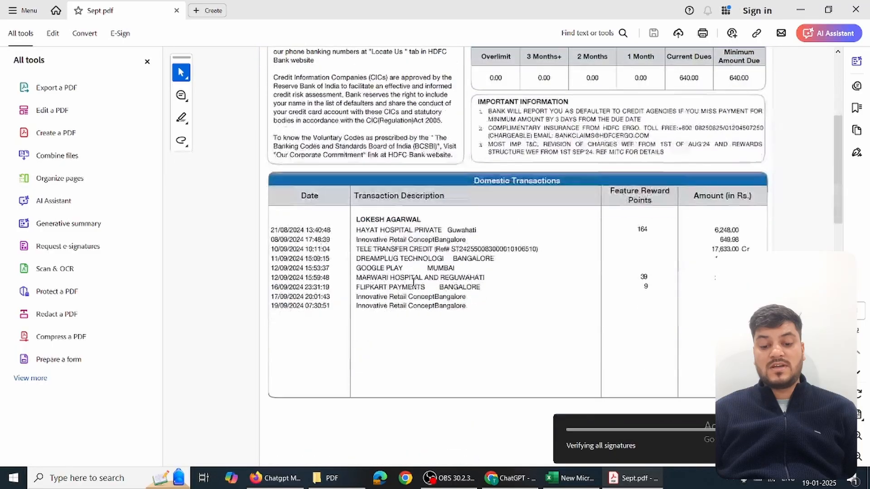
scroll(412, 362, down, 10)
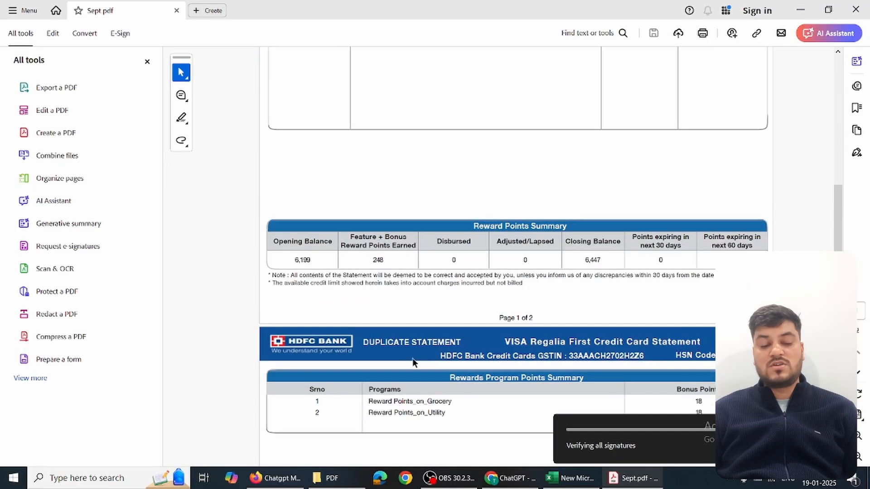
- Open Oct.pdf from the HDFC PDF folder and examine the Domestic Transactions tables across its pages
key(alt+Tab)
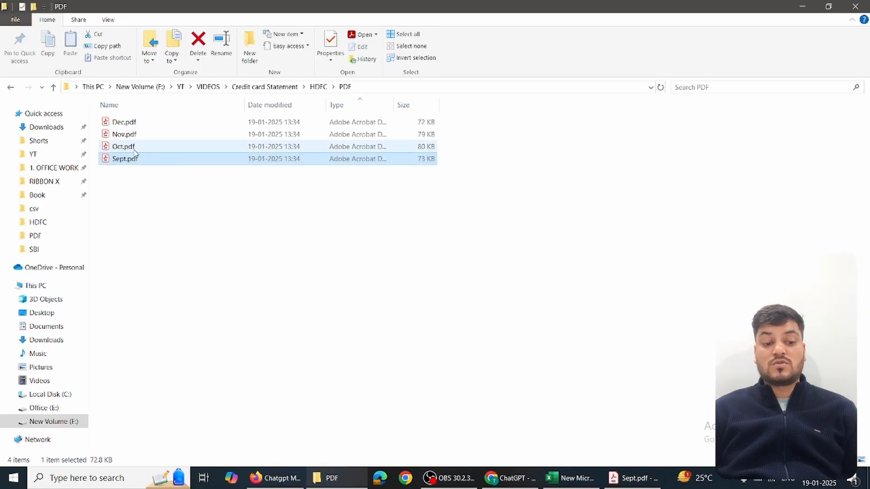
click(133, 148)
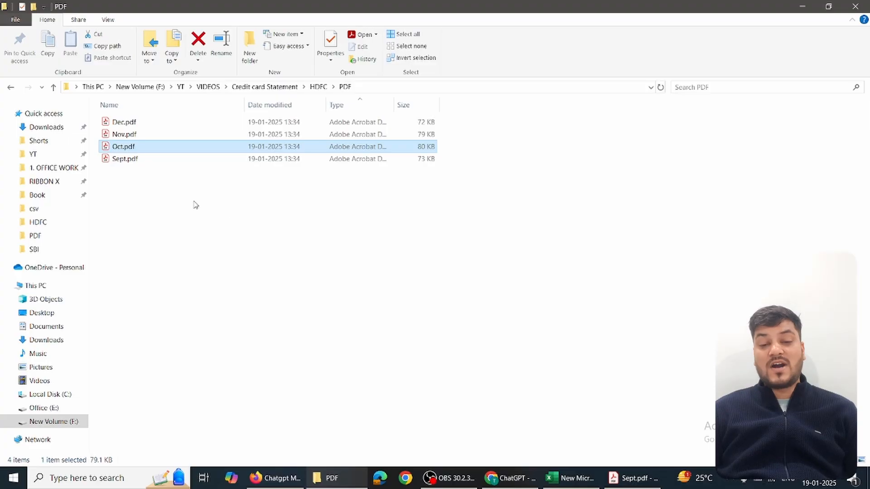
key(Return)
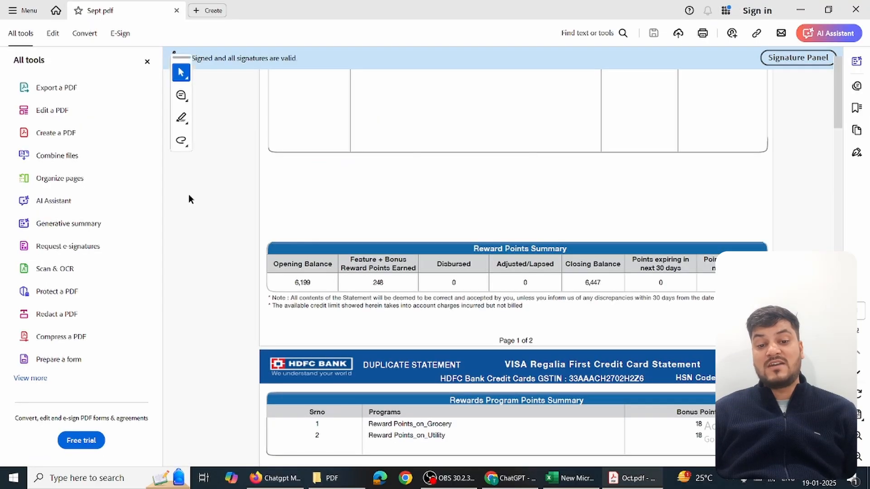
scroll(405, 255, down, 3)
scroll(404, 255, down, 1)
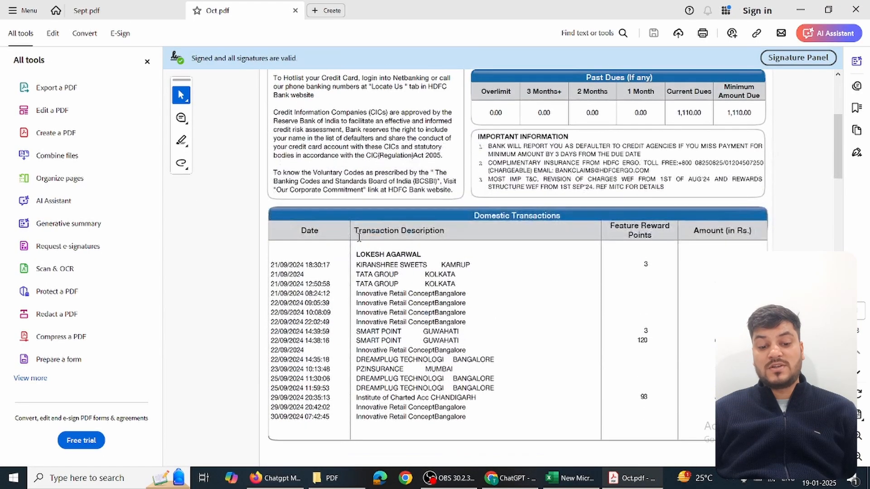
scroll(448, 353, down, 8)
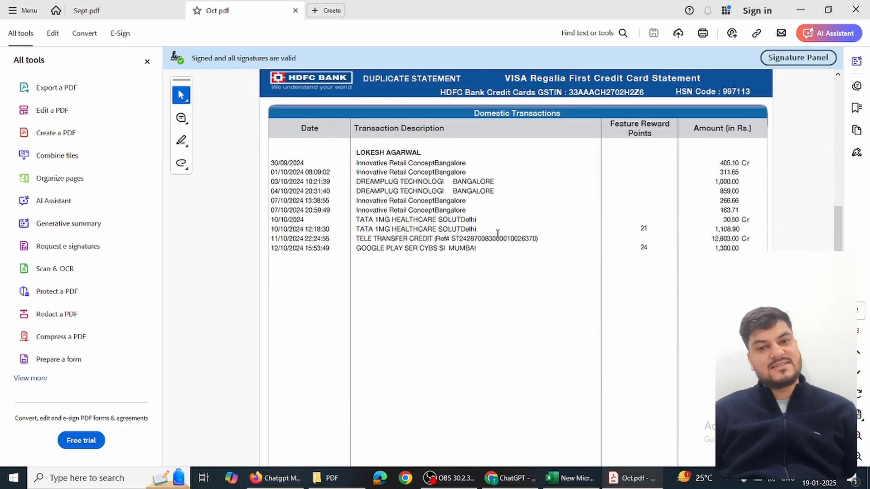
scroll(497, 234, up, 10)
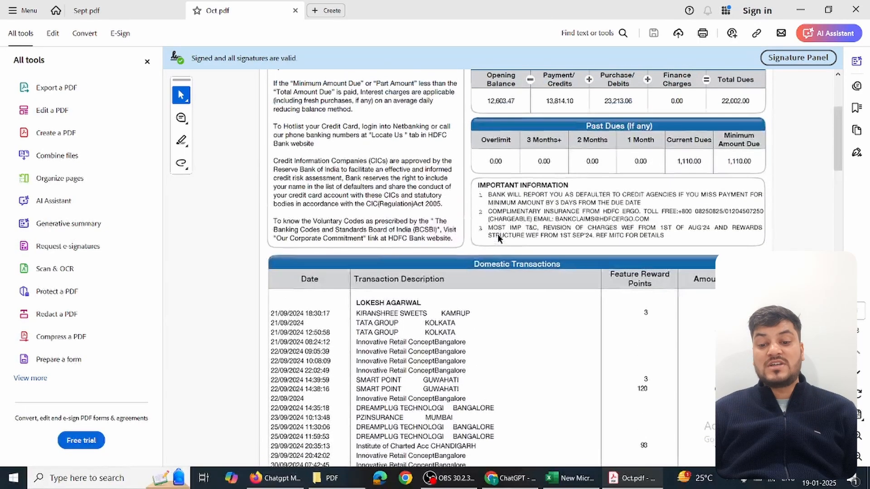
scroll(497, 234, down, 5)
- Compare the rows of the Oct query with the Domestic Transactions listed on each page of Oct.pdf
key(alt+Tab)
key(alt+Tab)
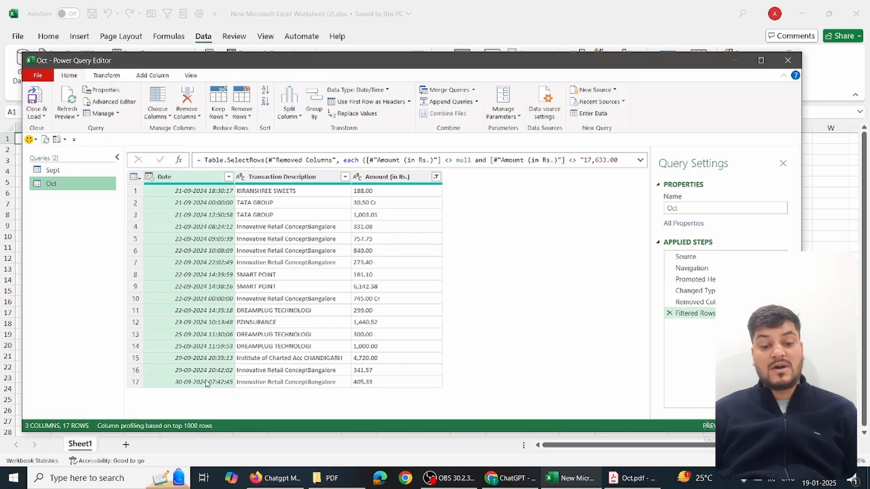
key(alt+Tab)
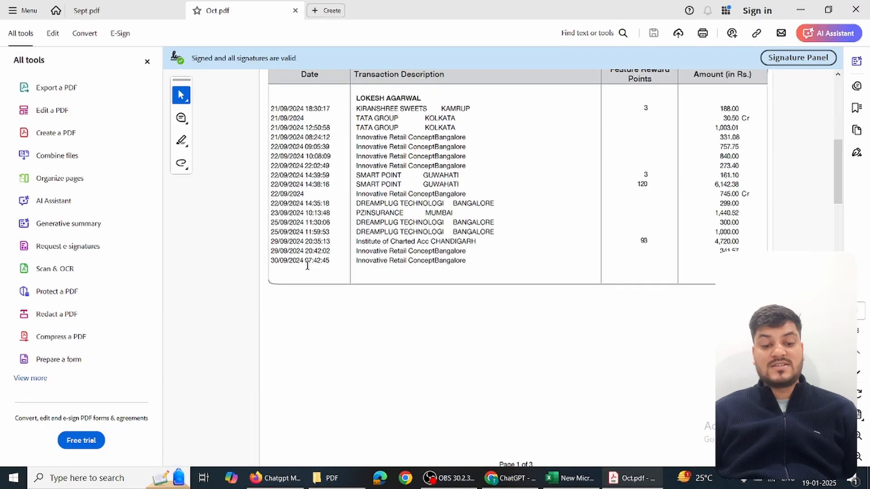
scroll(307, 265, up, 5)
scroll(307, 266, down, 3)
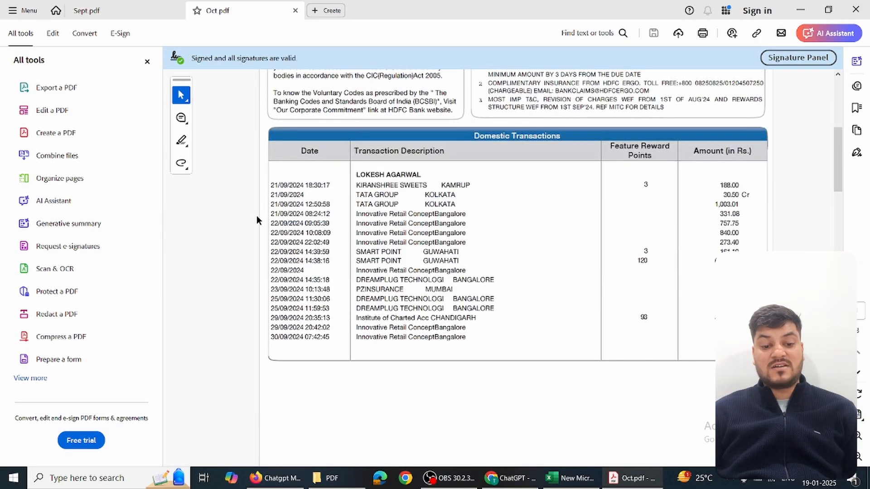
scroll(296, 342, down, 1)
key(alt+Tab)
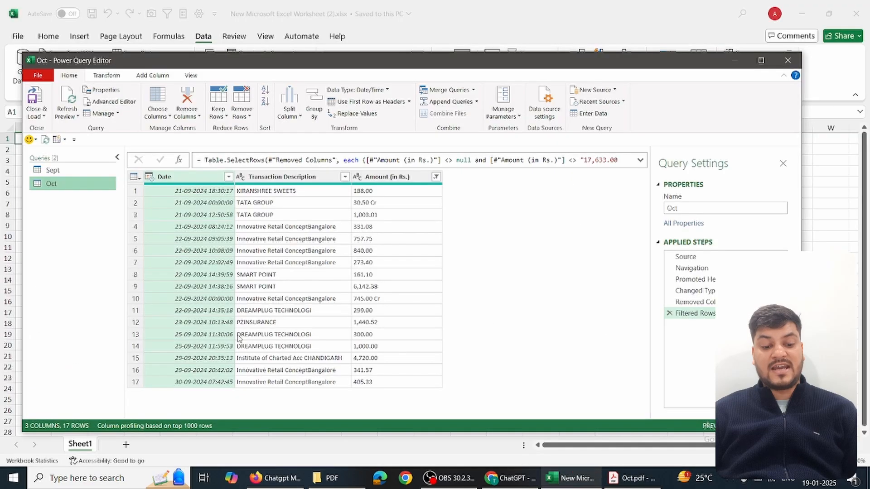
key(alt+Tab)
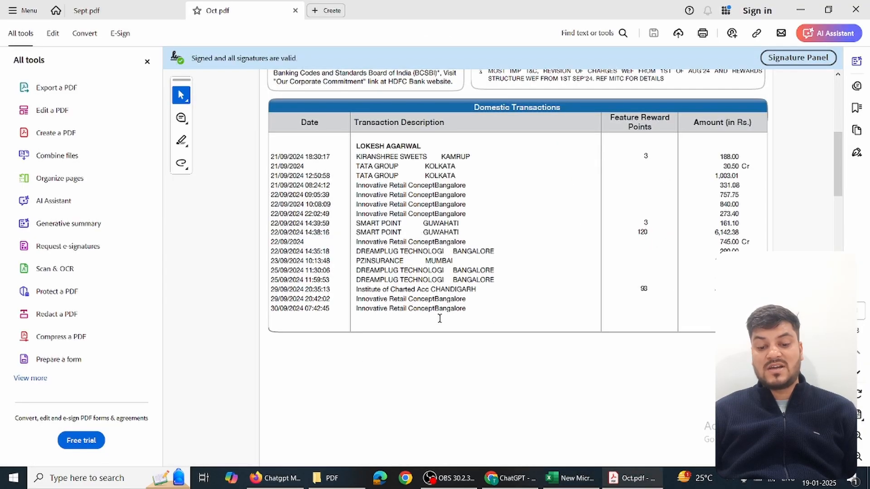
scroll(361, 355, down, 6)
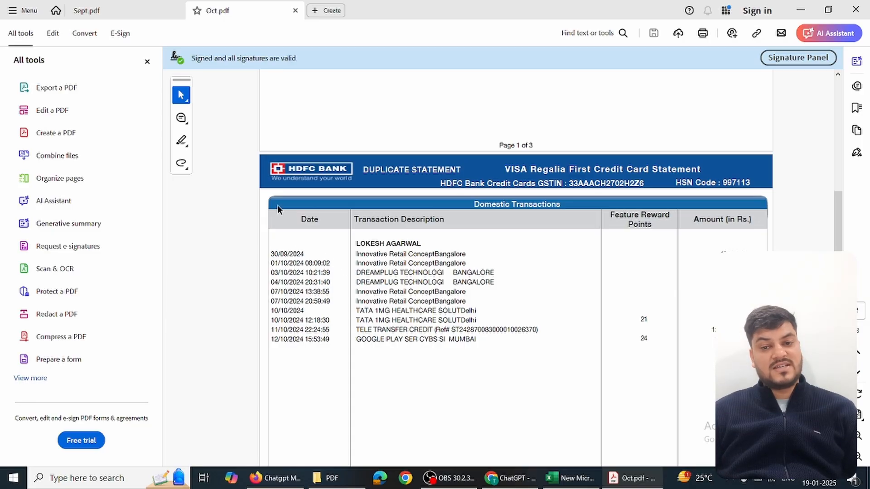
key(alt+Tab)
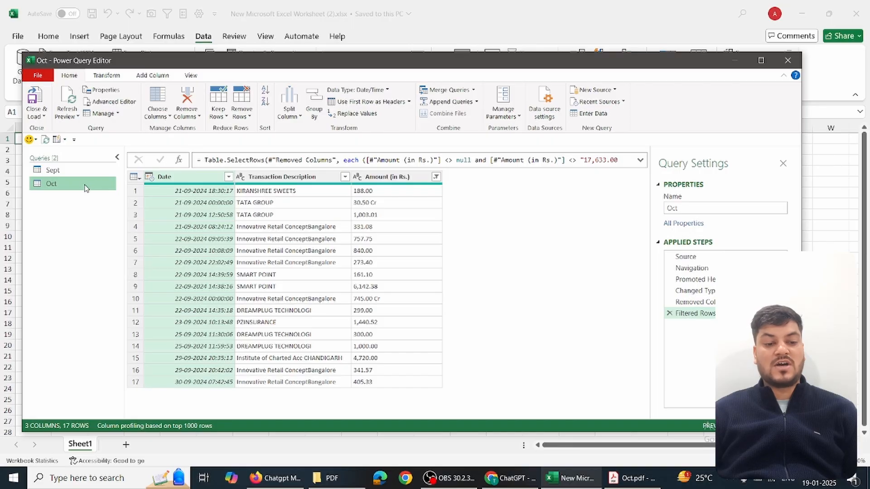
- Open the Oct query's M code in the Advanced Editor and select the entire script
click(107, 101)
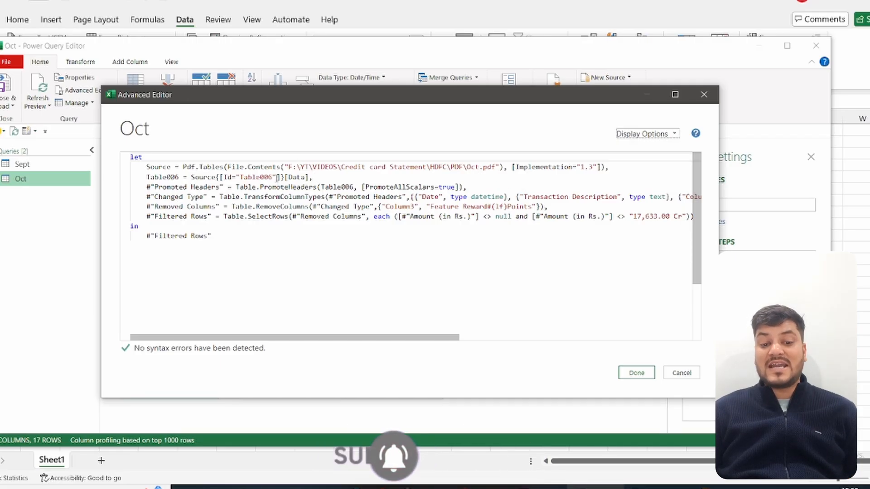
click(243, 243)
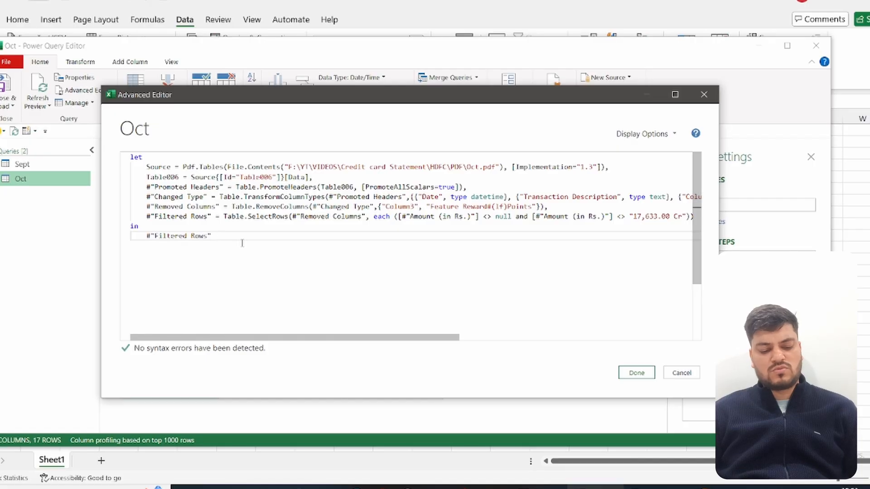
key(ctrl+a)
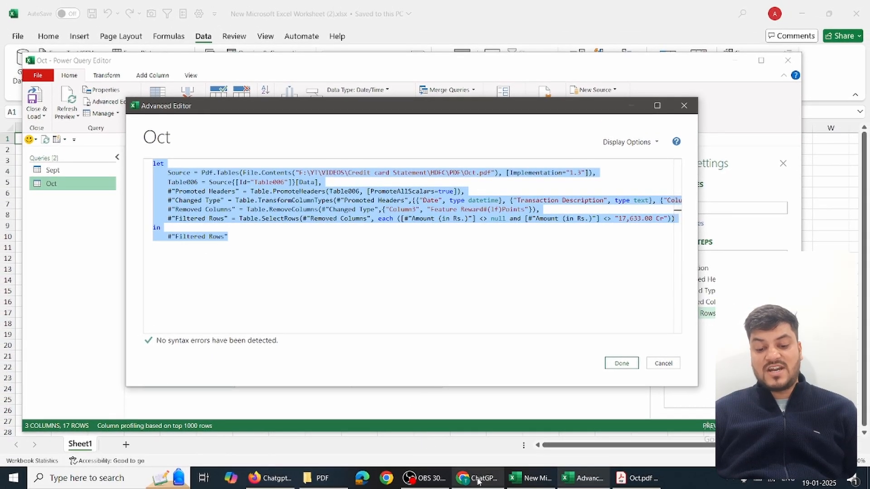
- Switch to ChatGPT and examine the Merge Tables Power Query chat for a script that combines Table006 and Table007 of Oct.pdf
click(478, 481)
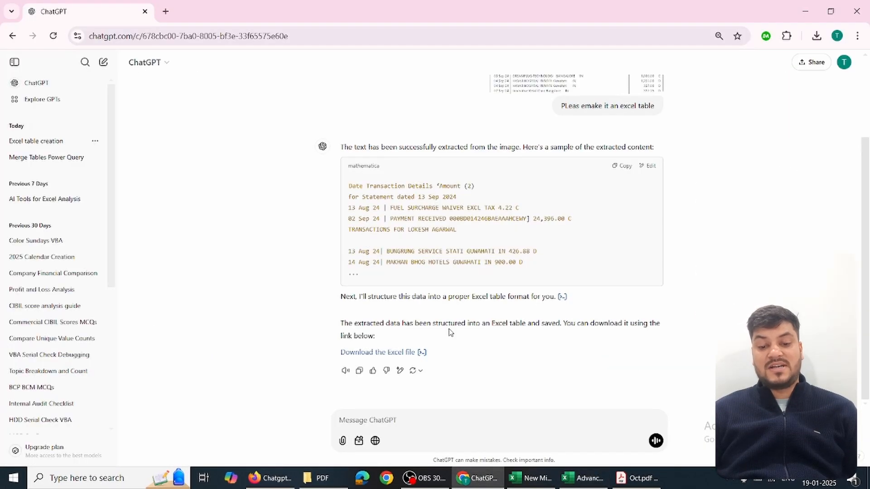
scroll(467, 242, up, 3)
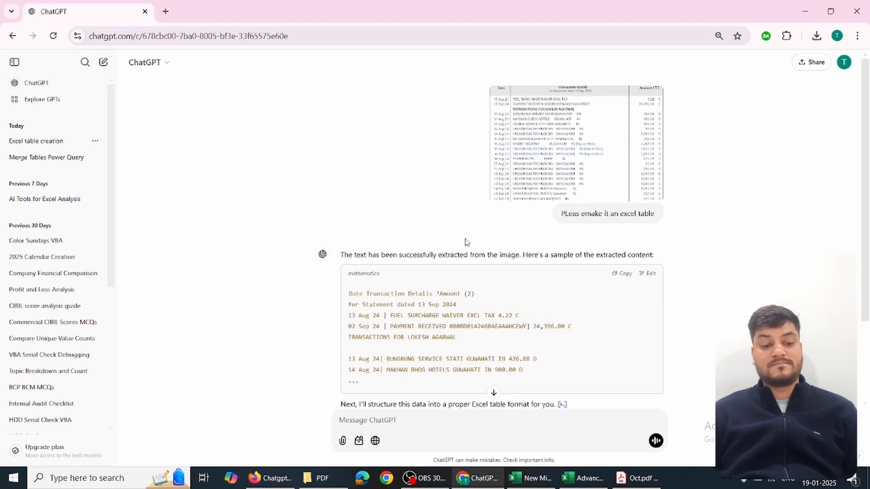
click(39, 159)
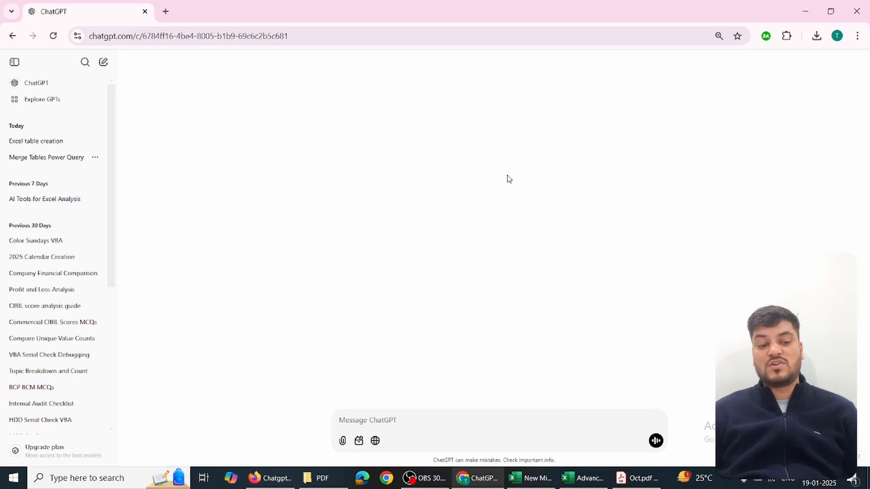
scroll(509, 176, up, 10)
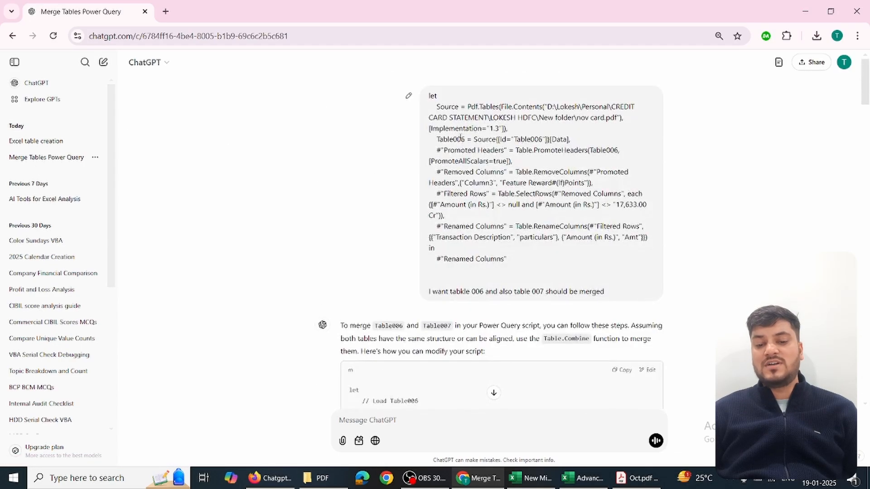
scroll(588, 277, down, 2)
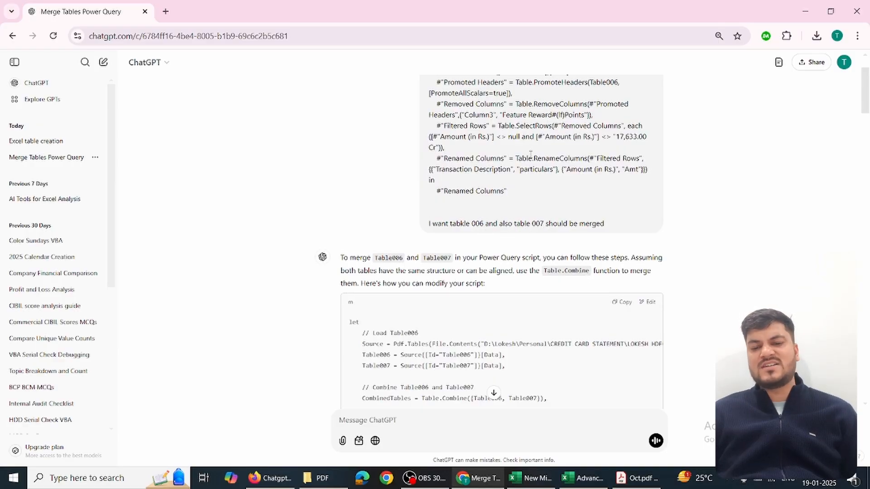
scroll(484, 290, down, 6)
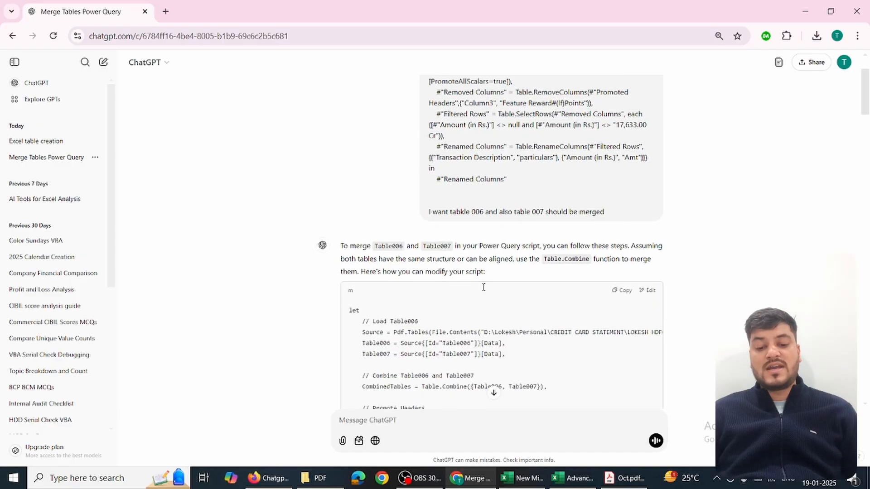
scroll(484, 290, down, 2)
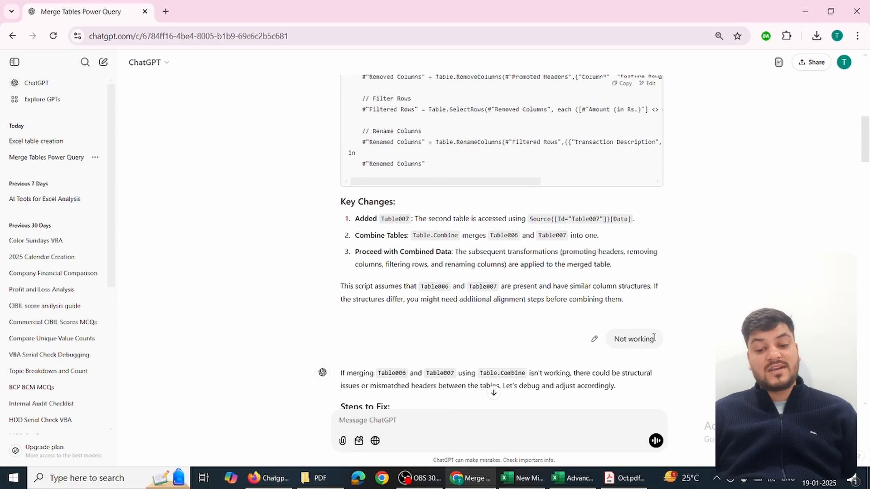
scroll(519, 333, down, 9)
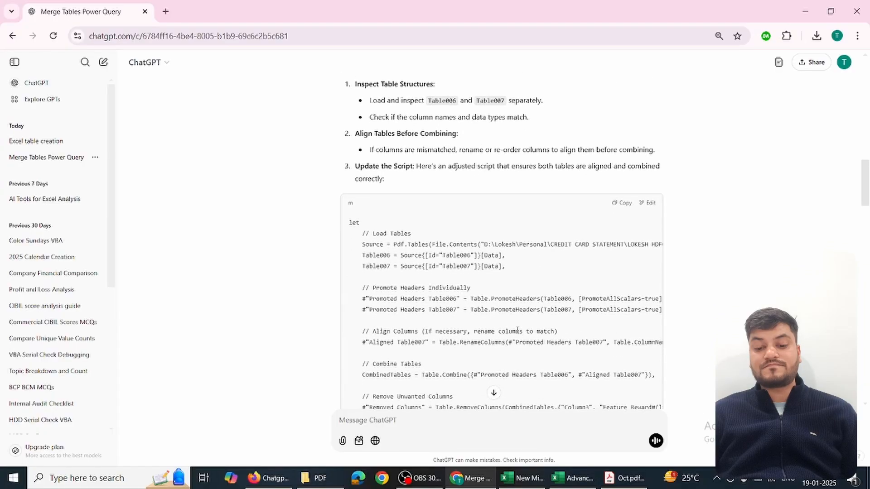
scroll(559, 358, down, 3)
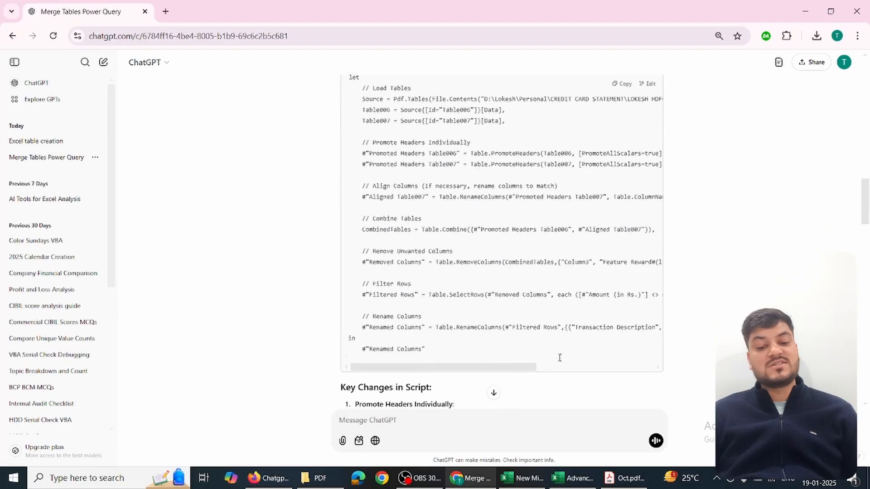
scroll(559, 361, down, 9)
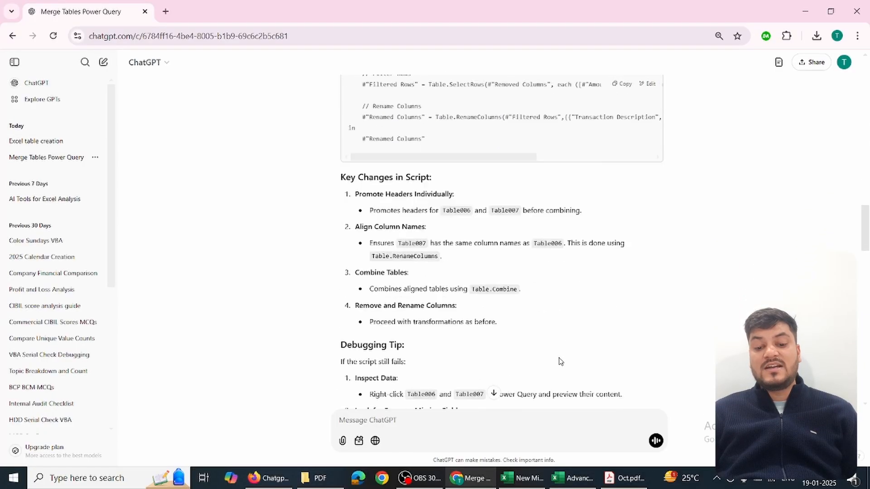
scroll(560, 361, down, 15)
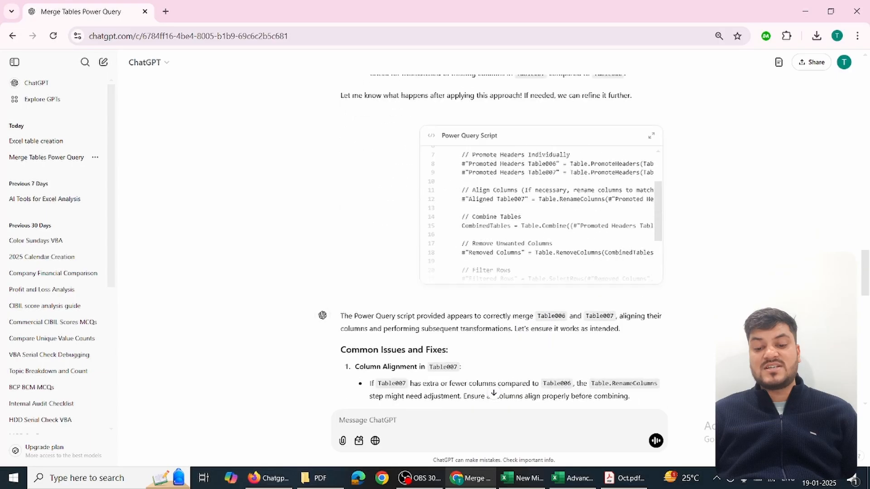
scroll(560, 361, down, 7)
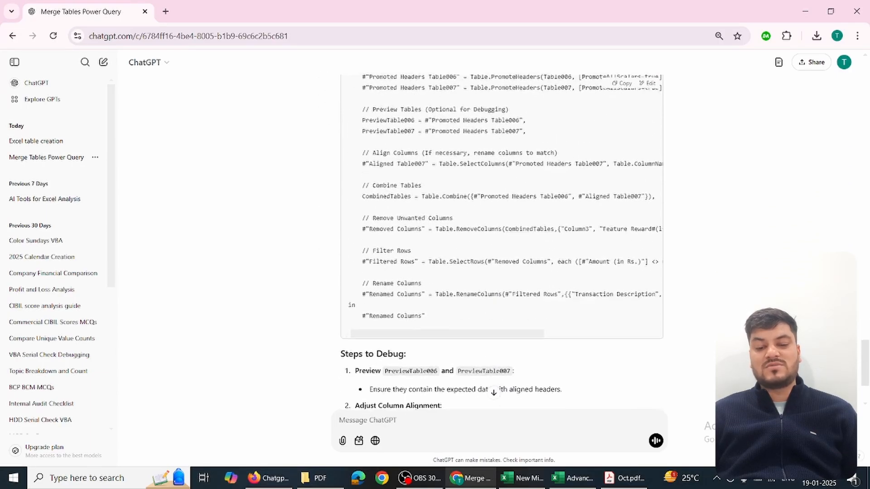
scroll(560, 361, up, 5)
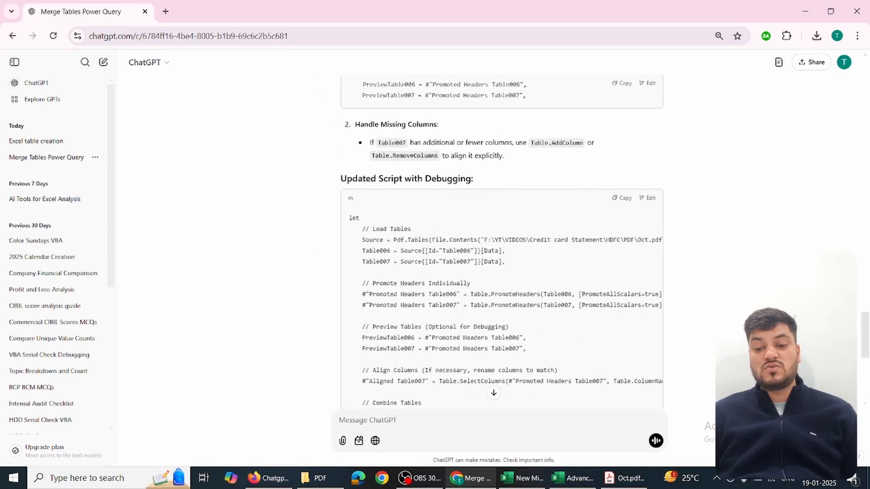
- Copy the Updated Script with Debugging from the chat and replace the Oct query's entire M code with it
click(618, 199)
key(alt+Tab)
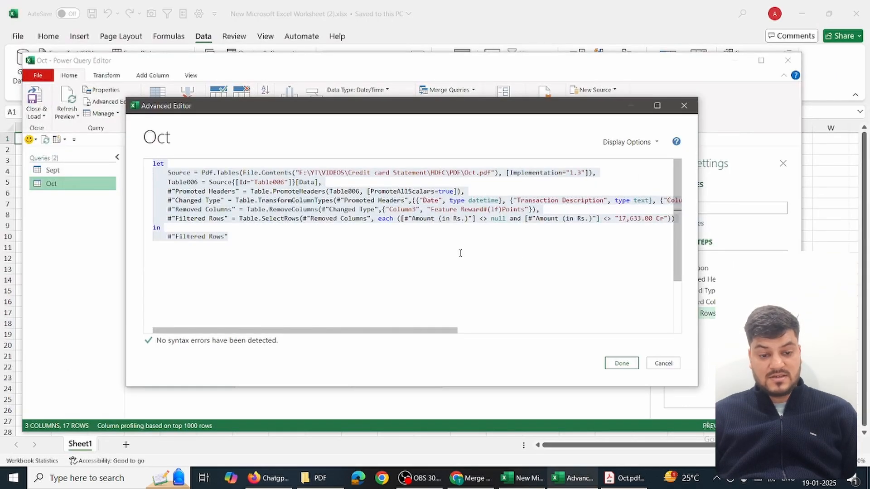
click(290, 243)
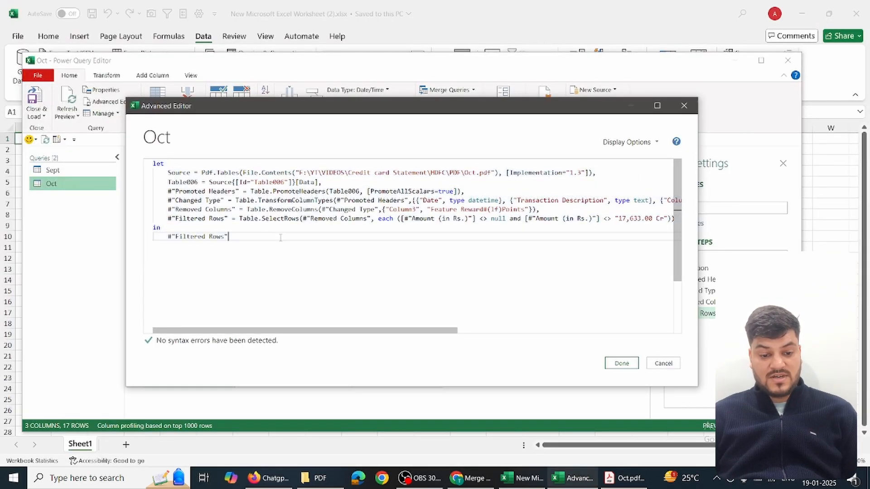
key(ctrl+a)
key(BackSpace)
key(ctrl+v)
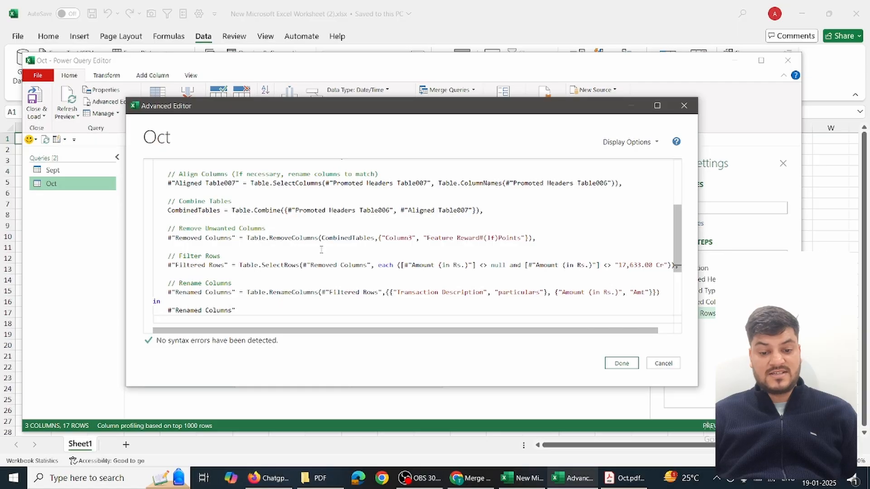
scroll(321, 249, up, 5)
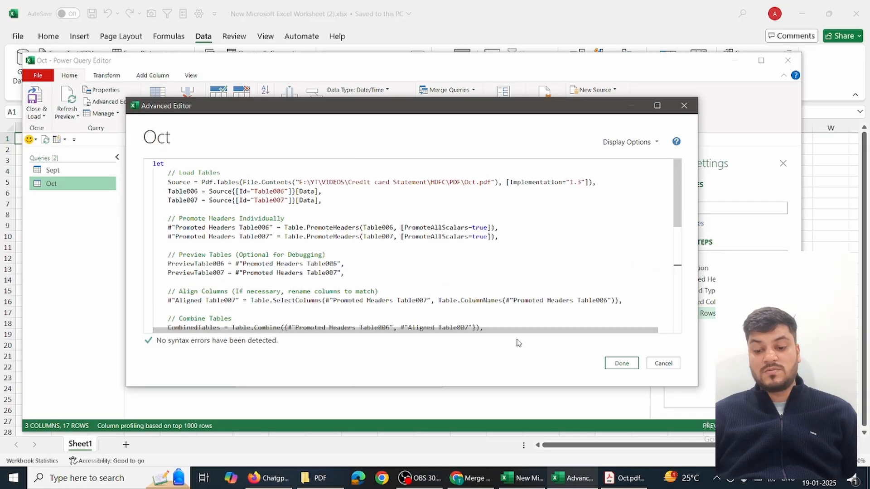
click(621, 363)
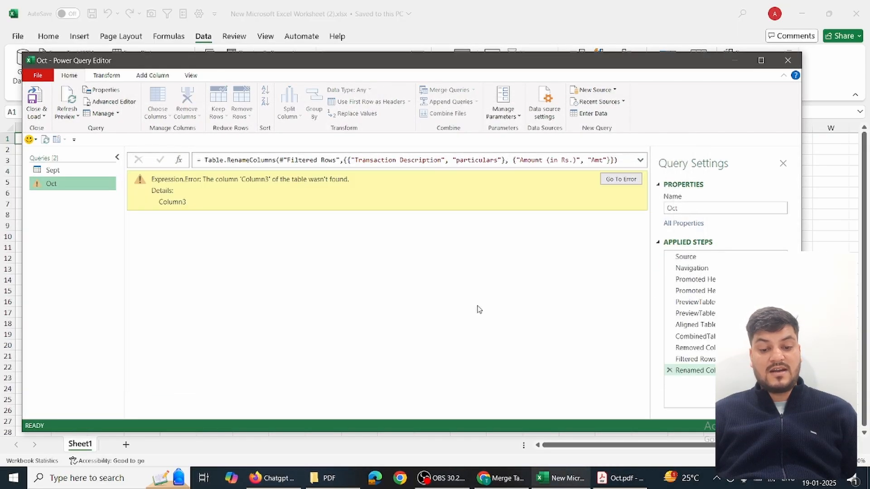
- Go to the step causing the Column3 error in the Oct query and delete that Aligned Table007 step
click(628, 183)
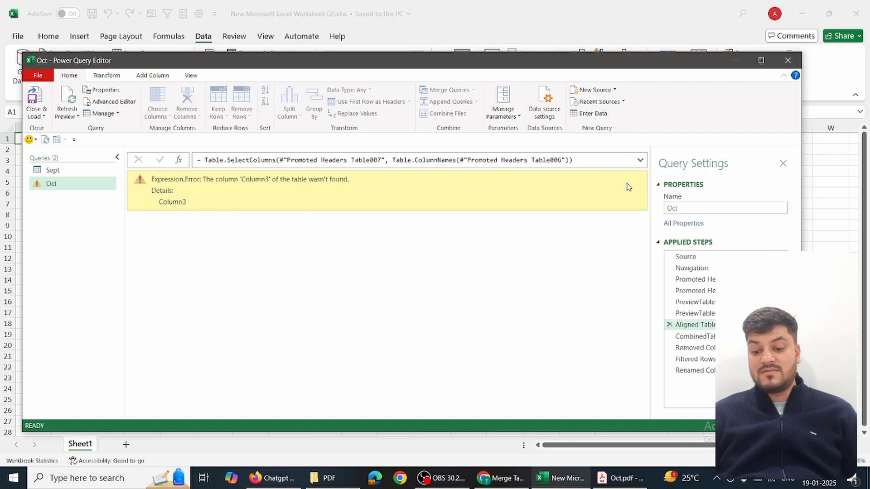
click(669, 324)
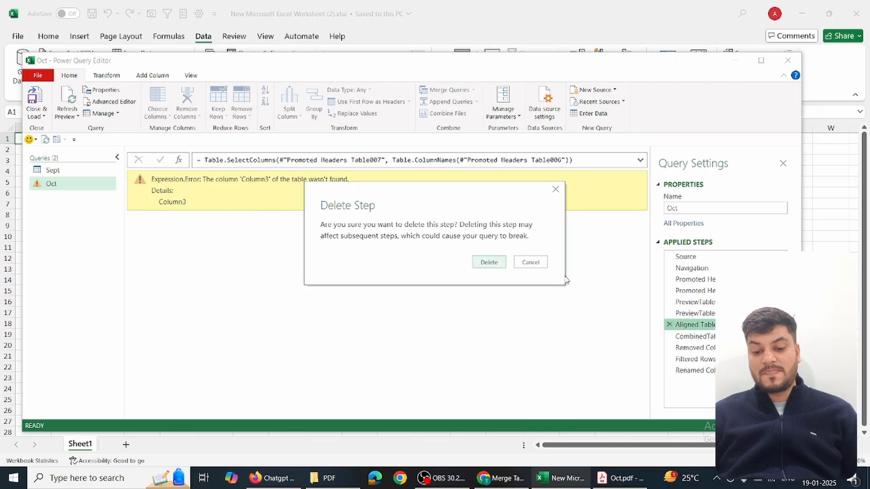
click(490, 267)
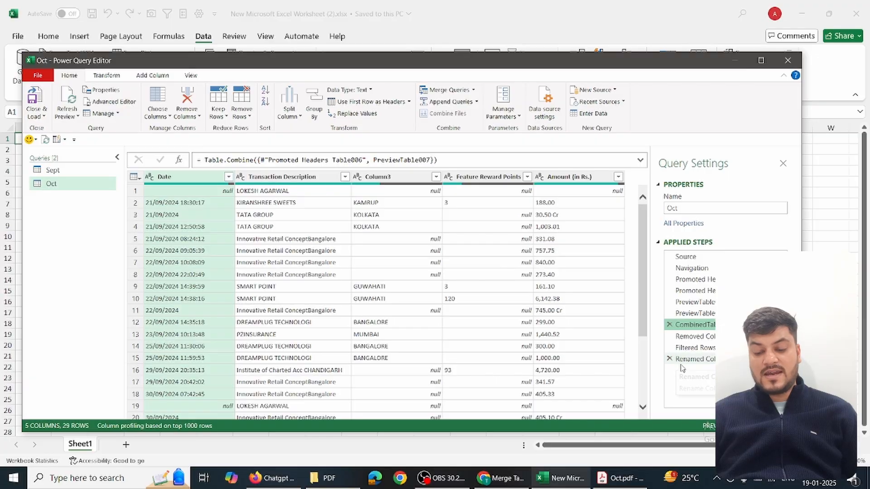
- Compare the Oct query's final Renamed Columns rows with the Domestic Transactions on the second page of Oct.pdf
click(686, 360)
scroll(375, 286, down, 3)
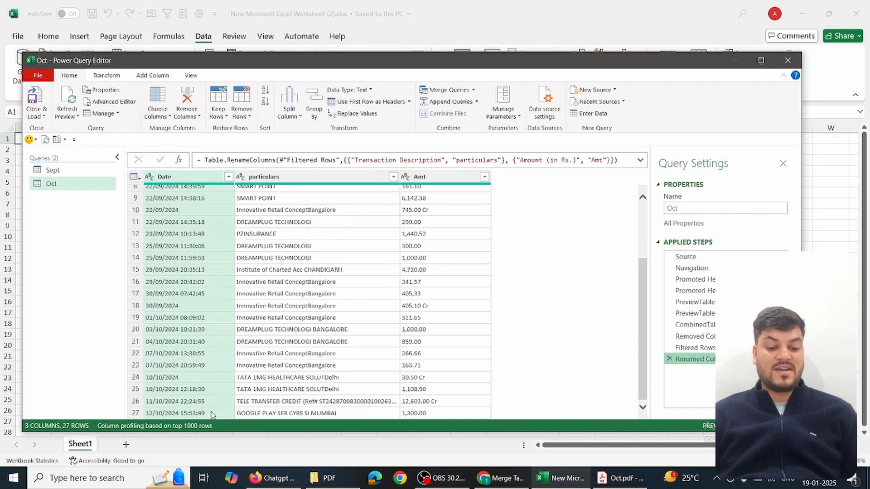
key(alt+Tab)
key(alt+Tab)
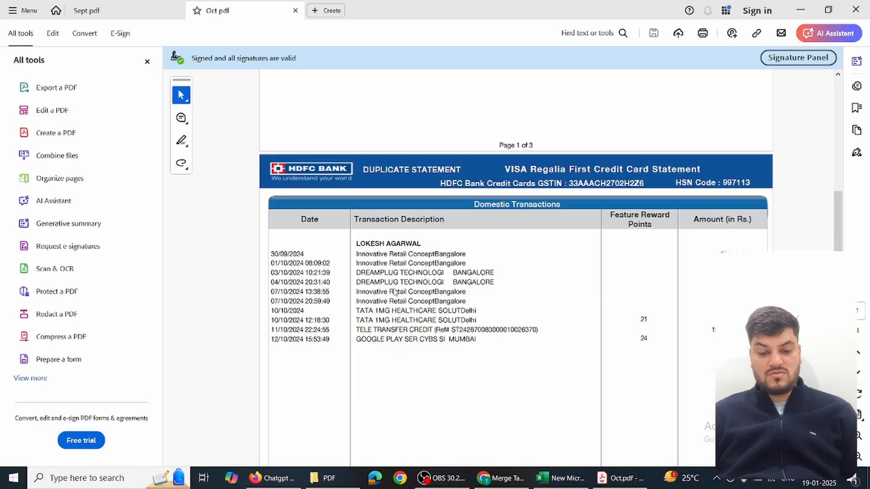
scroll(395, 292, down, 10)
scroll(395, 292, up, 7)
scroll(393, 292, up, 3)
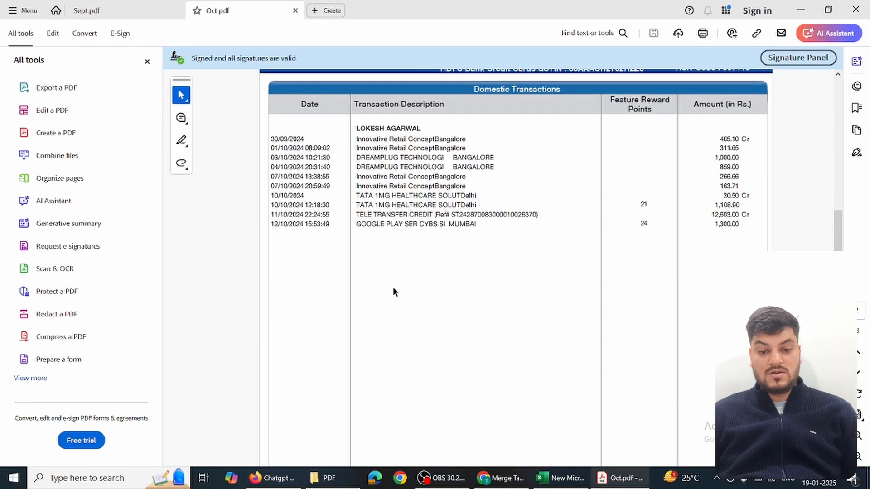
key(alt+Tab)
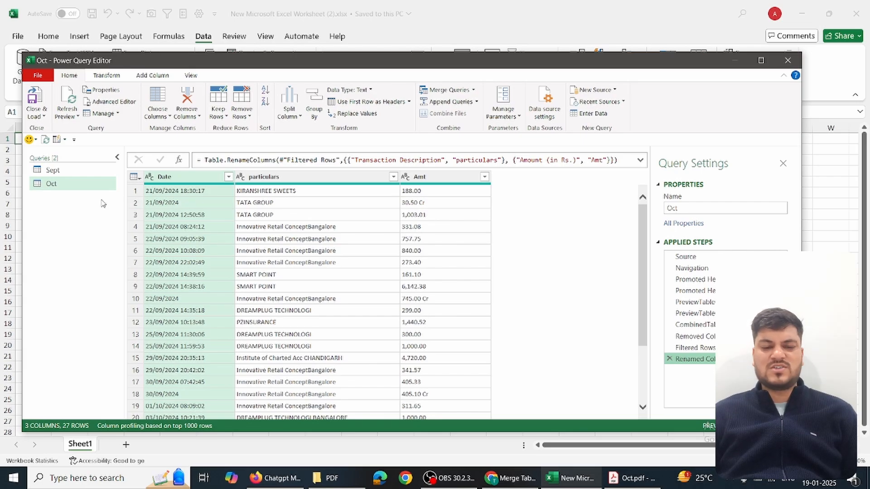
- Open Dec.pdf from the HDFC PDF folder, examine which pages hold its Domestic Transactions, and close the open statements
key(alt+Tab)
key(alt+Tab)
key(alt+Tab)
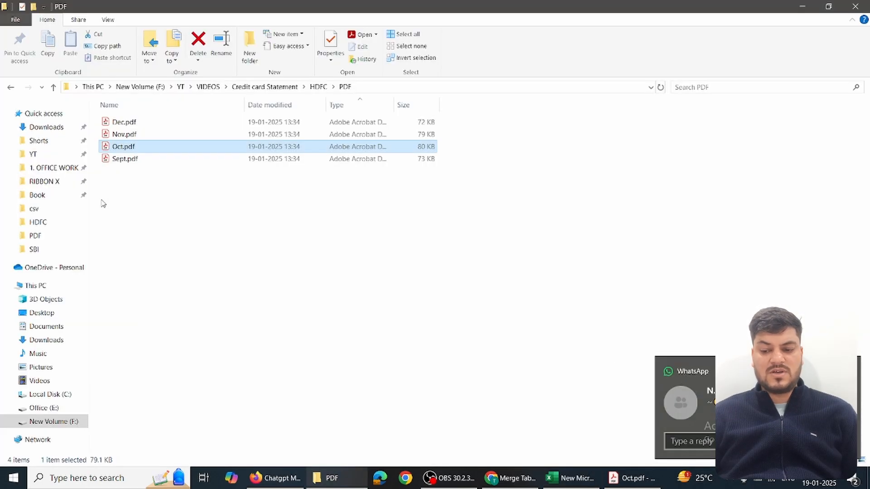
key(Home)
key(Return)
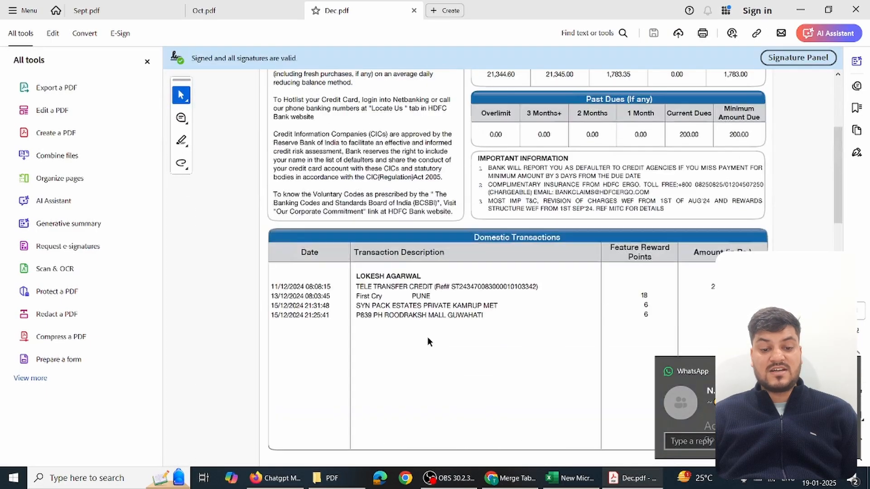
scroll(347, 351, down, 5)
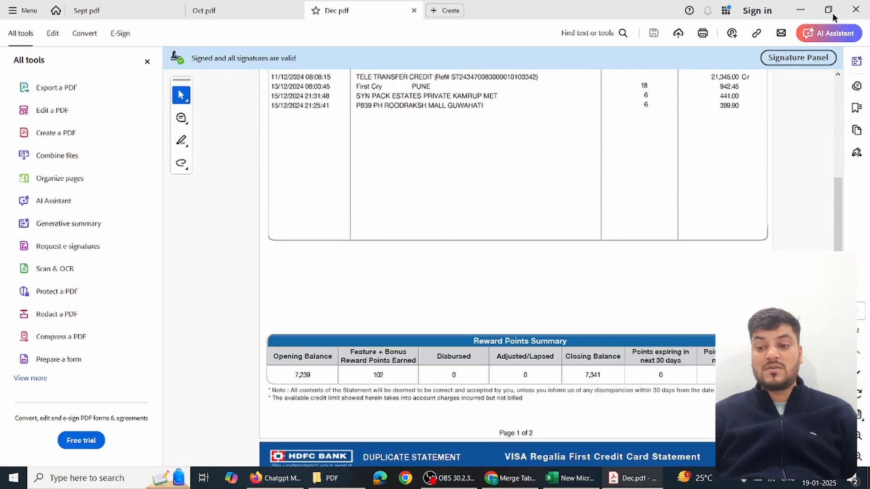
click(860, 12)
click(375, 261)
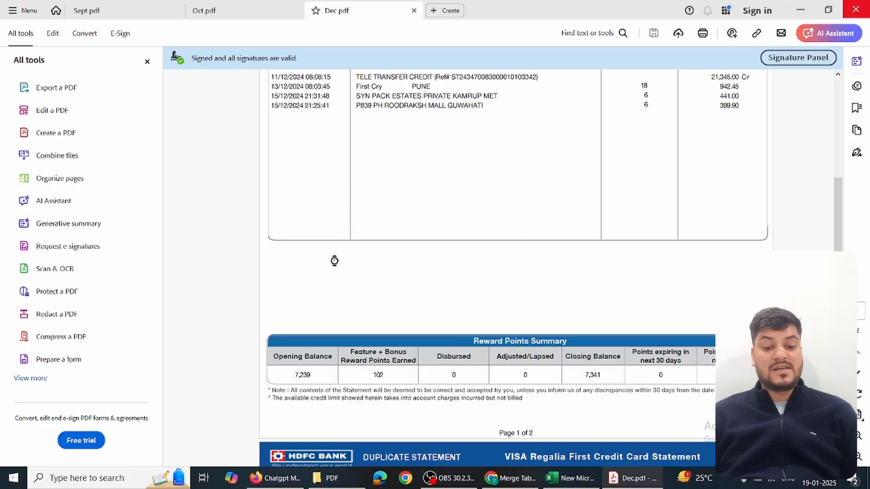
- Review the Sept query's rows, and open Nov.pdf to examine which pages hold its Domestic Transactions
key(alt+Tab)
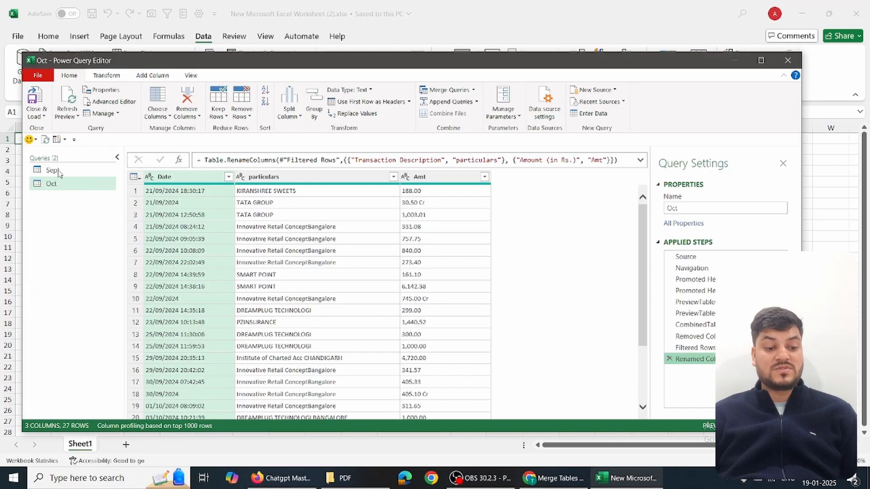
click(57, 171)
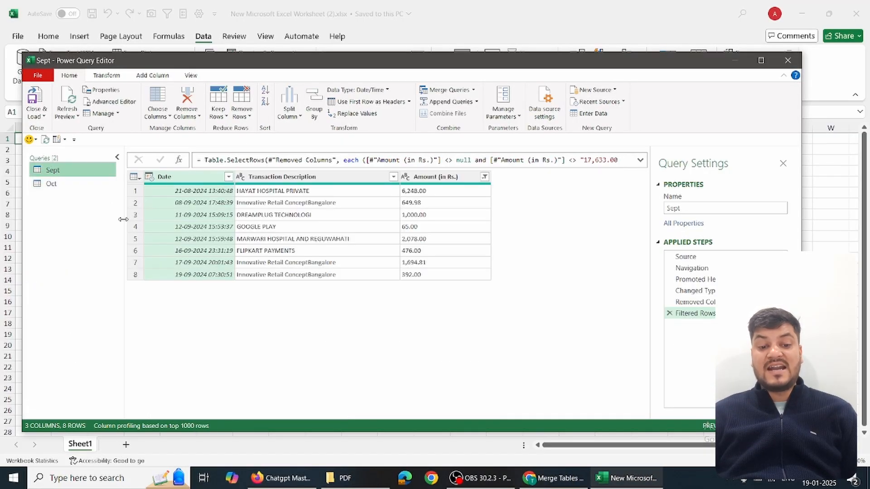
key(alt+Tab)
double_click(129, 135)
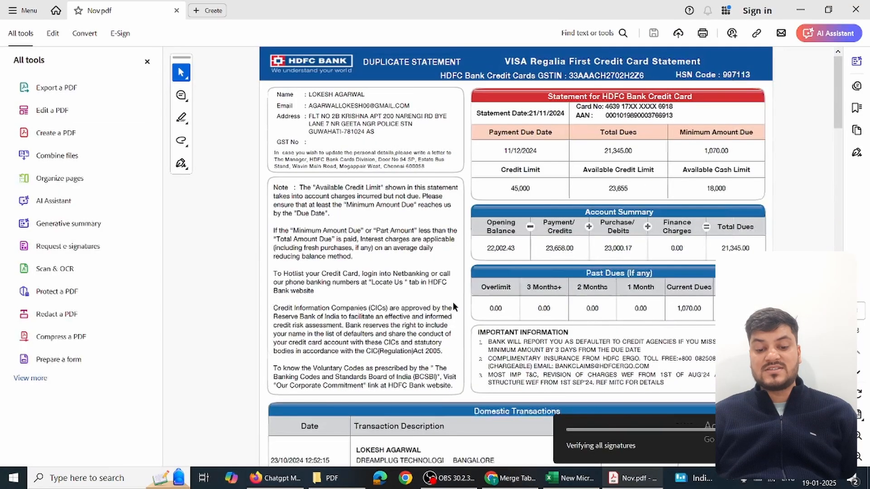
scroll(453, 302, down, 15)
scroll(453, 302, down, 3)
- Duplicate the Oct query in Power Query Editor and rename the copy Nov
key(alt+Tab)
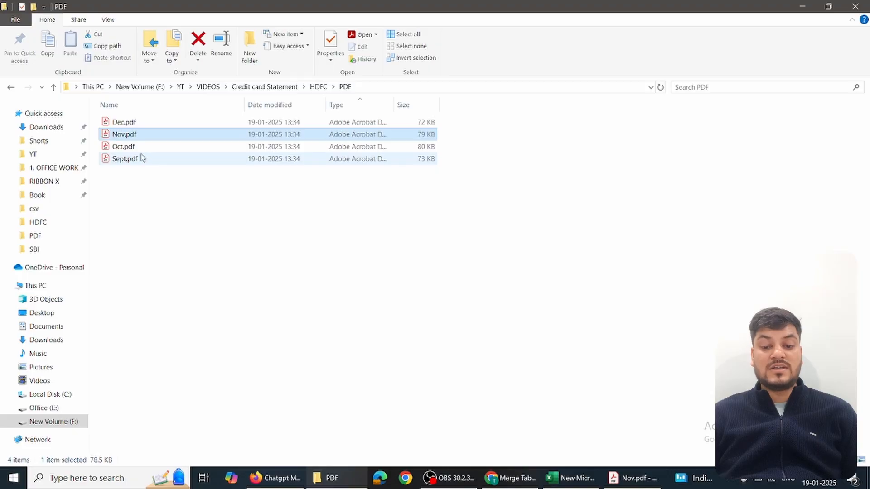
key(alt+Tab)
click(48, 185)
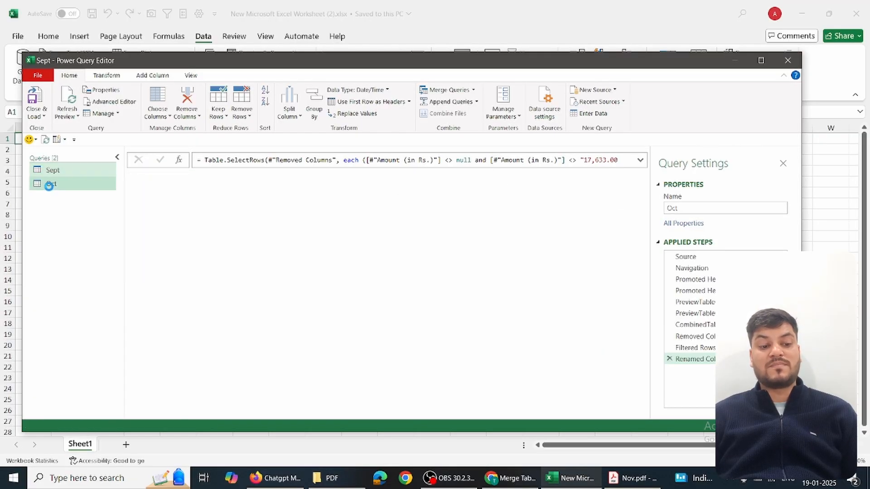
right_click(49, 185)
click(89, 246)
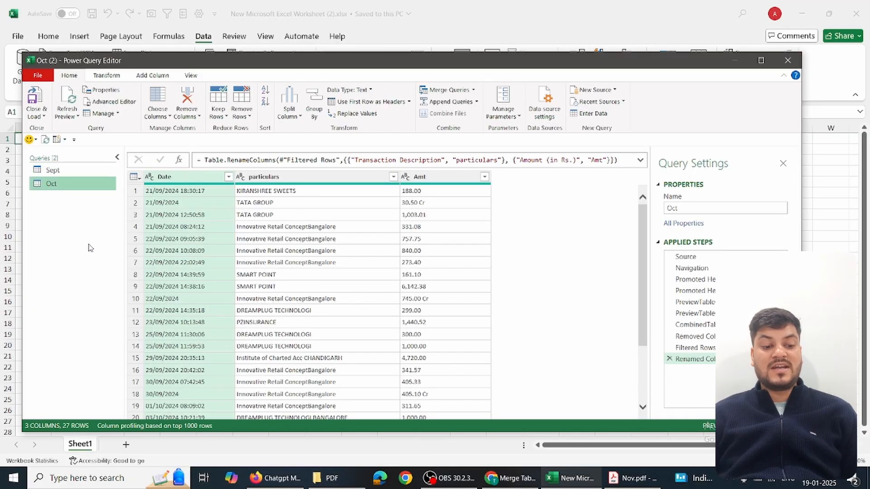
double_click(54, 198)
text(No)
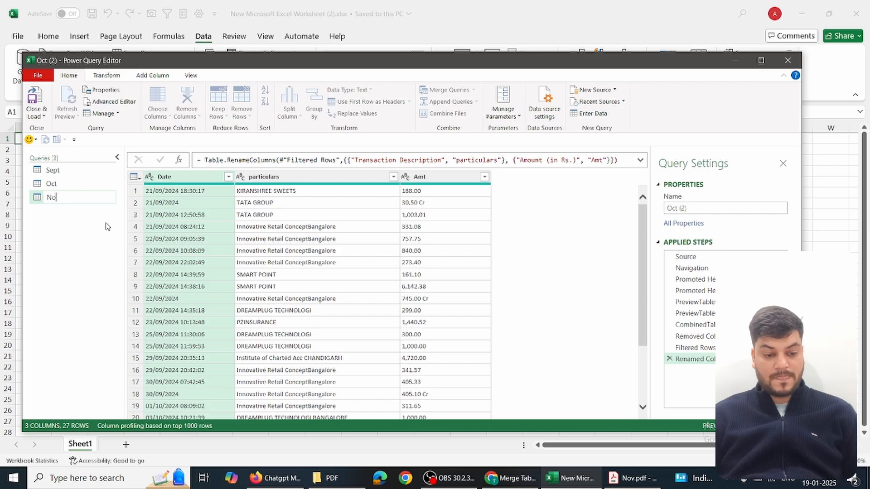
text(v)
key(Return)
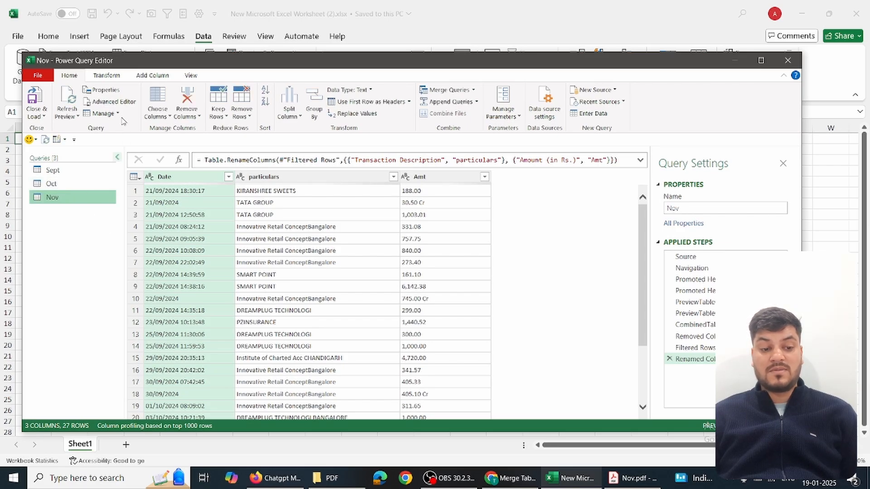
- Change the source file in the Nov query's M code to Nov.pdf and look over the loaded rows
click(106, 101)
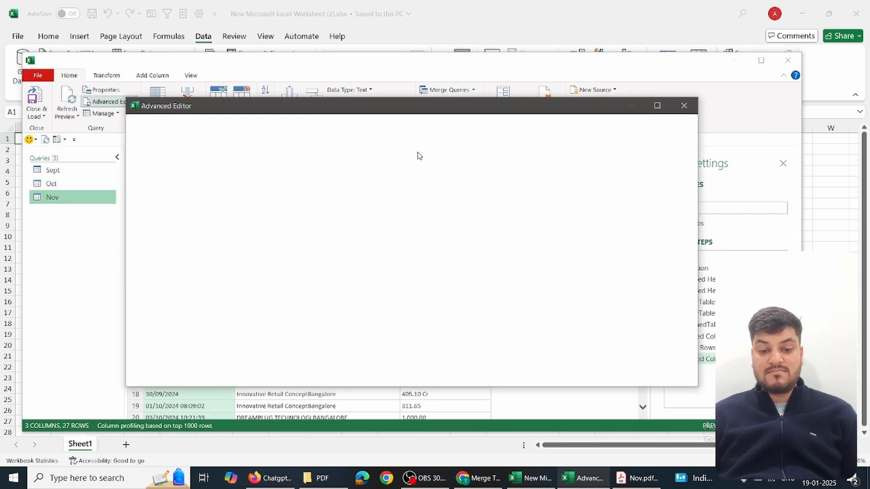
click(475, 182)
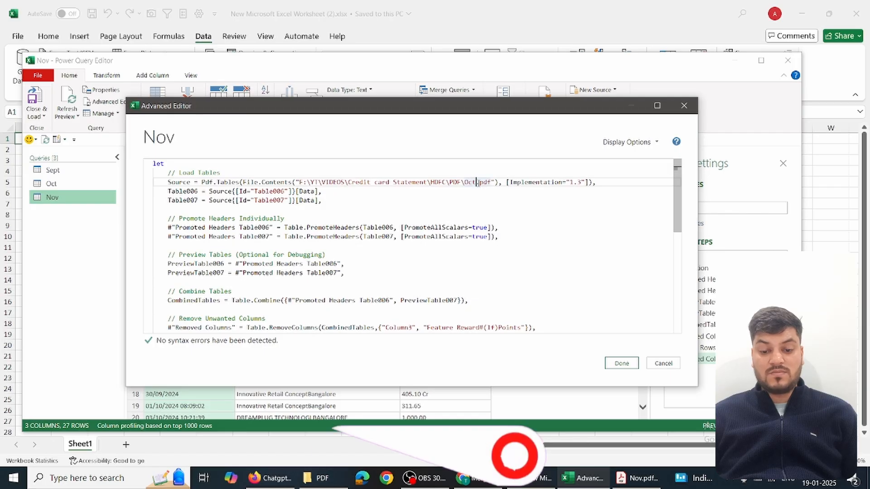
key(shift+Left)
key(shift+Left)
key(shift+Left)
text(Nov)
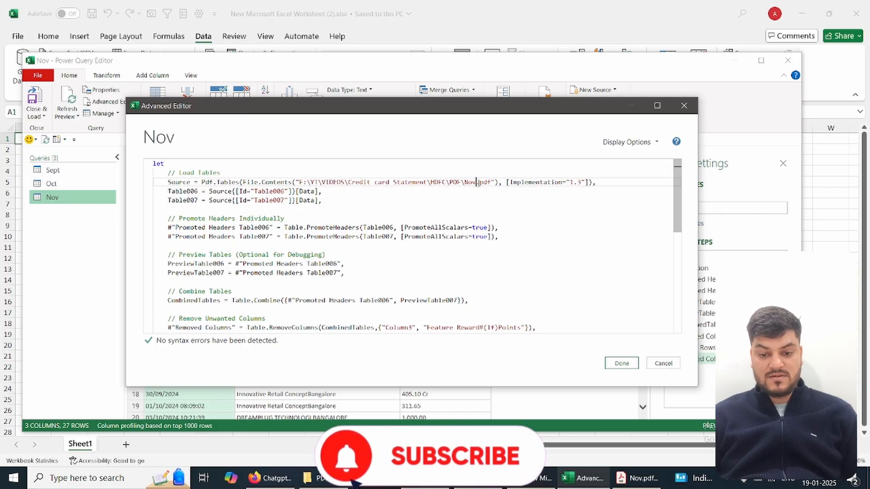
click(621, 363)
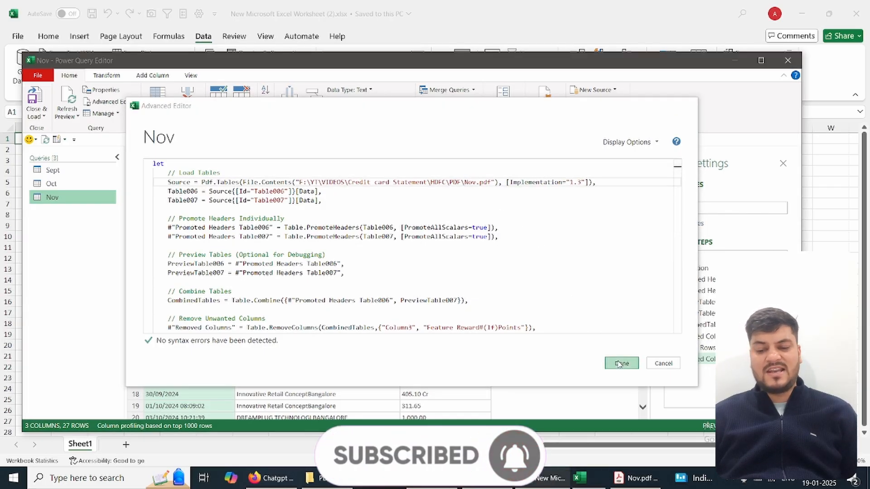
scroll(198, 277, down, 2)
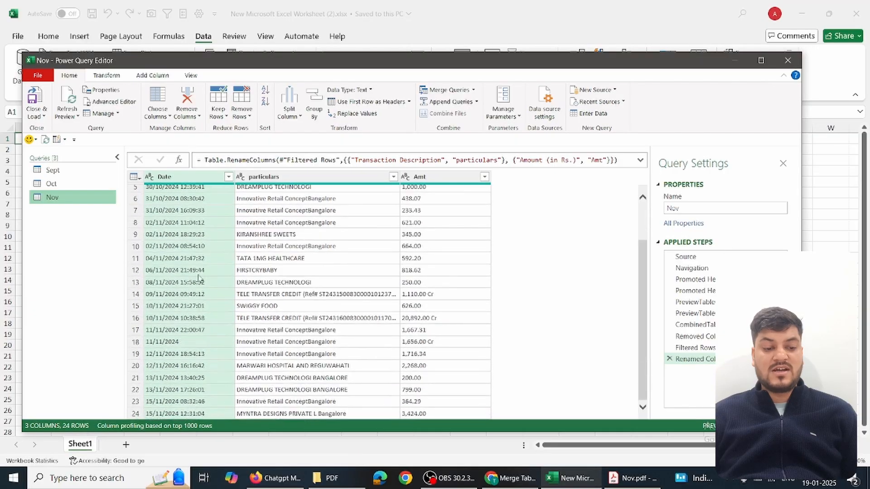
- Duplicate the Sept query and rename the copy Dec
right_click(41, 170)
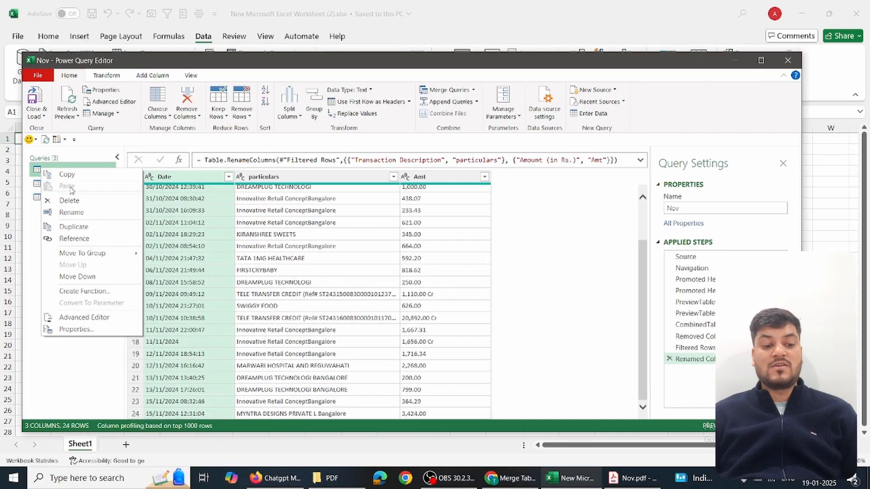
click(83, 232)
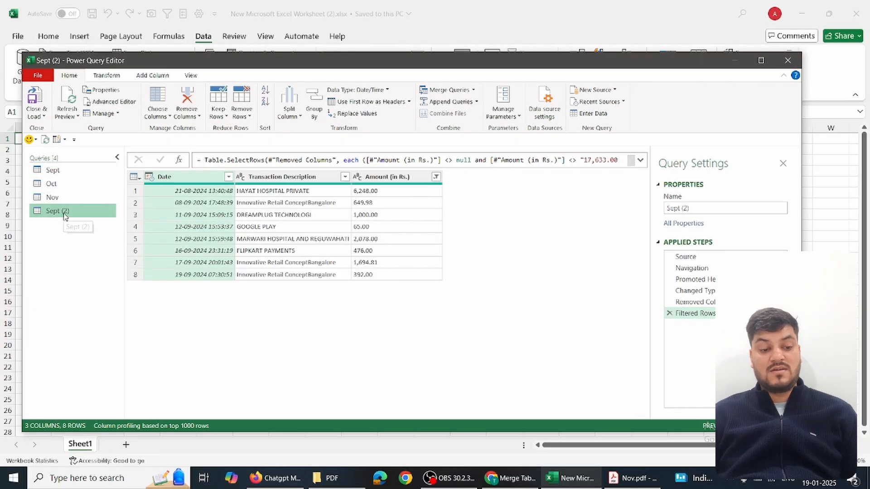
double_click(61, 211)
text(Dec)
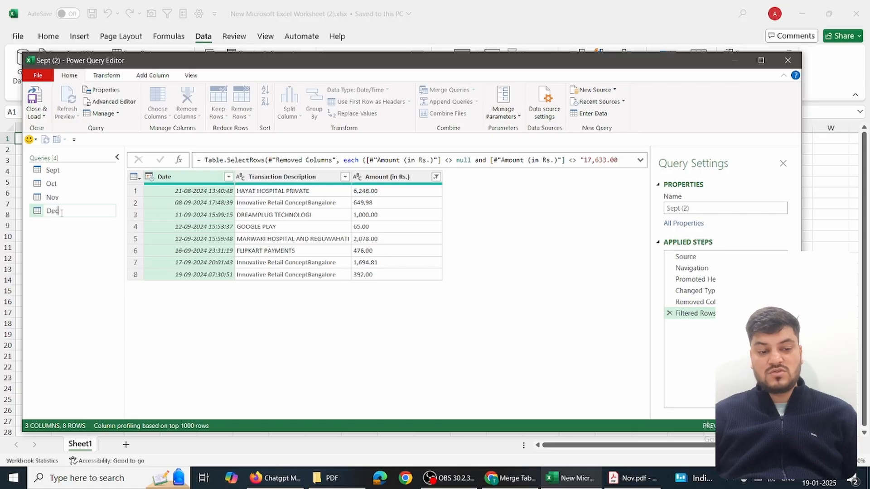
key(Return)
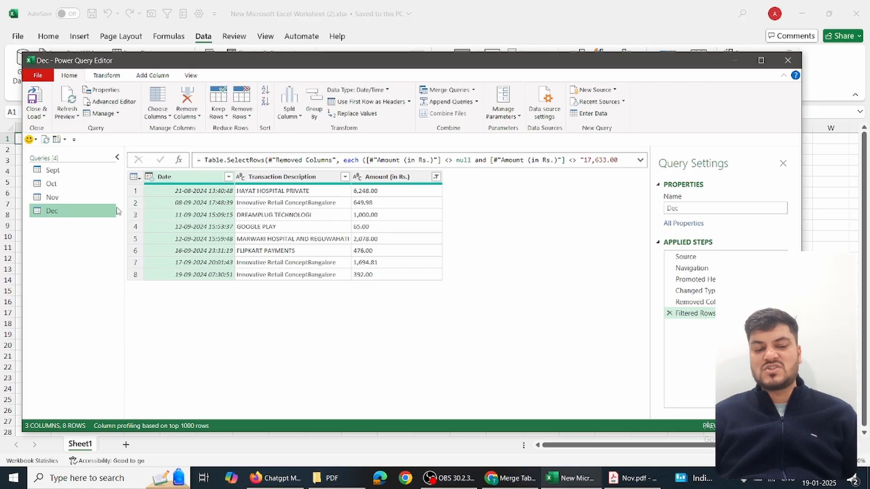
- Change the source file in the Dec query's M code to Dec.pdf
click(109, 102)
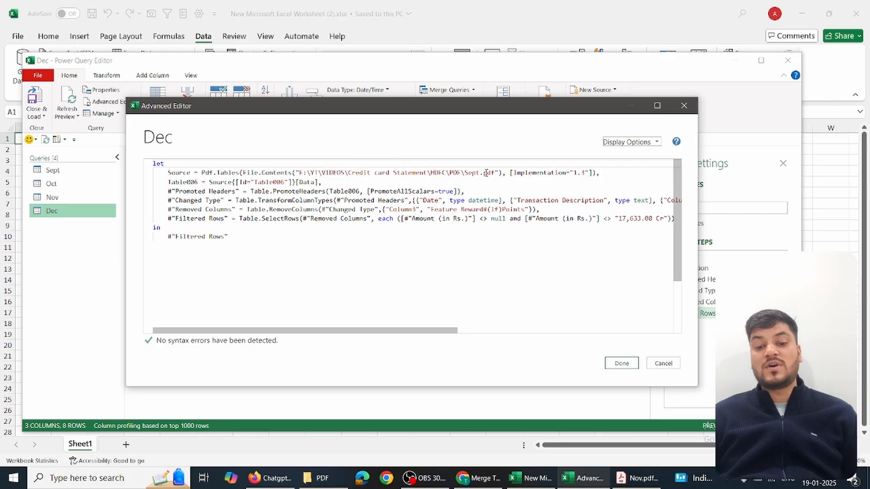
click(480, 170)
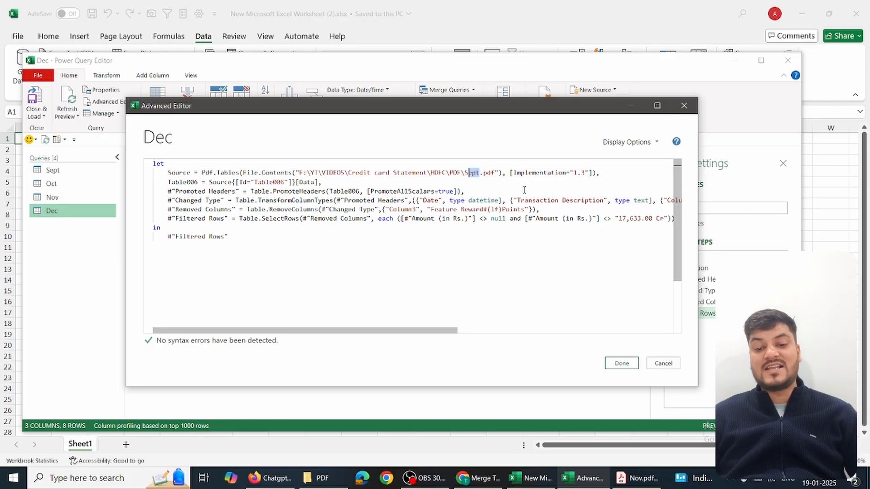
text(Dec)
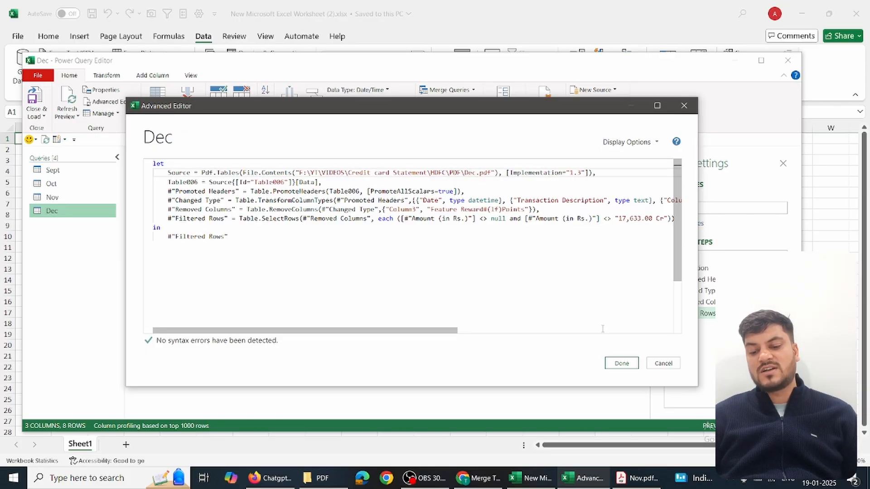
click(616, 363)
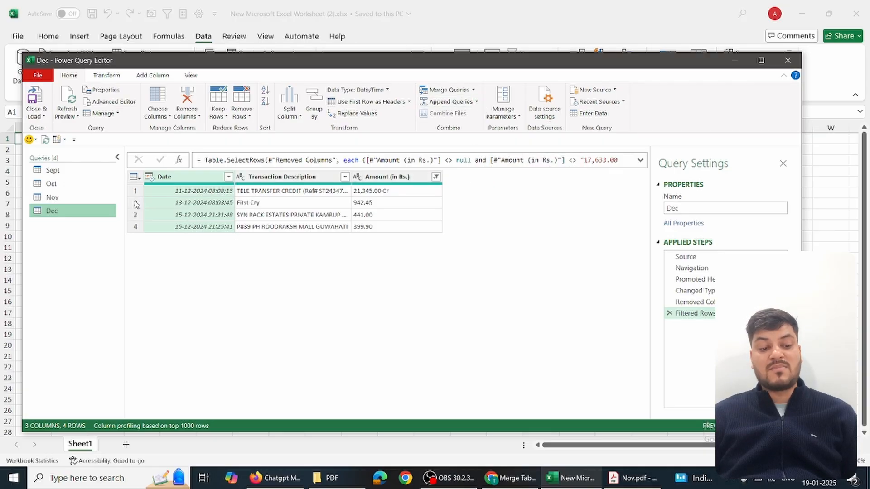
- Compare the columns of the Nov, Dec, Oct and Sept queries, and load all four into worksheets, returning to Sheet1
click(52, 197)
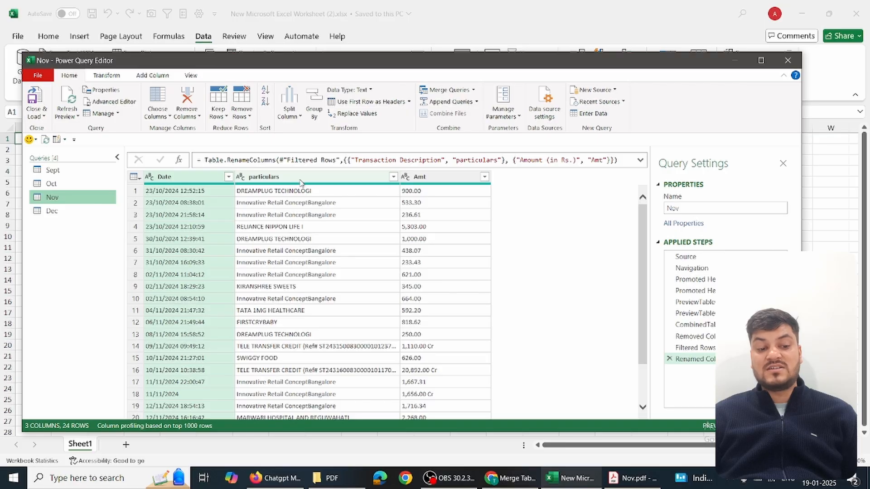
click(73, 210)
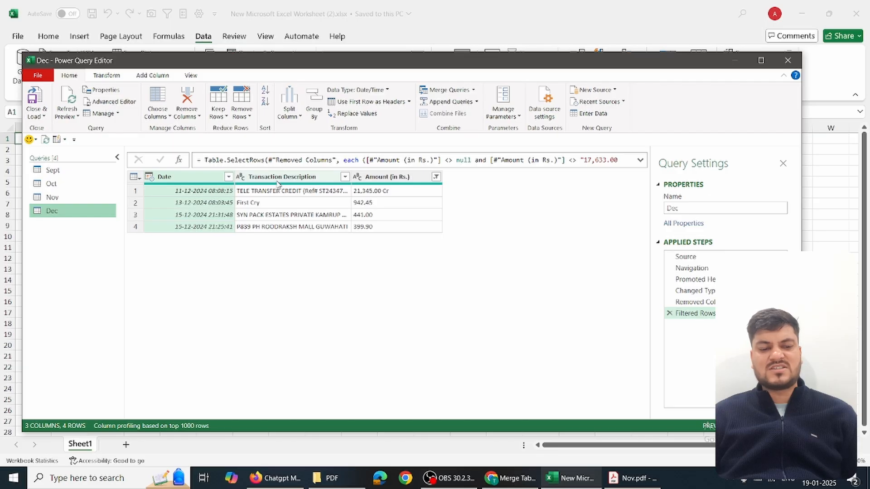
click(51, 197)
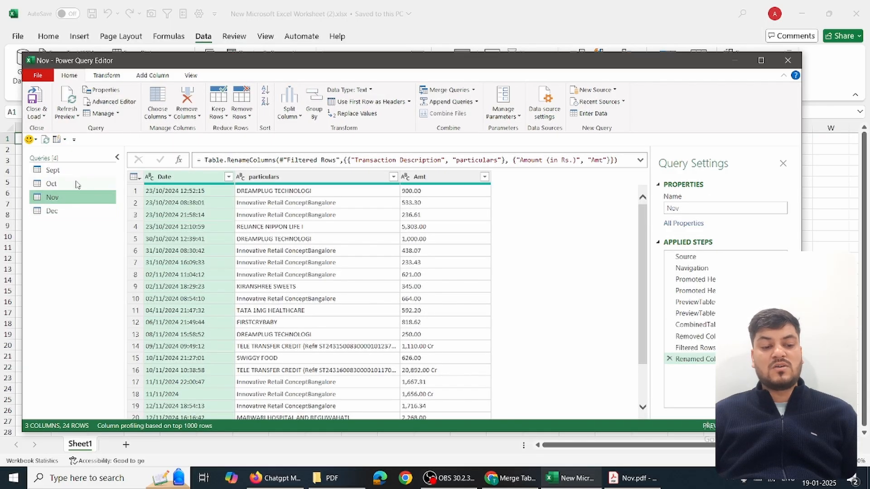
click(44, 189)
click(73, 171)
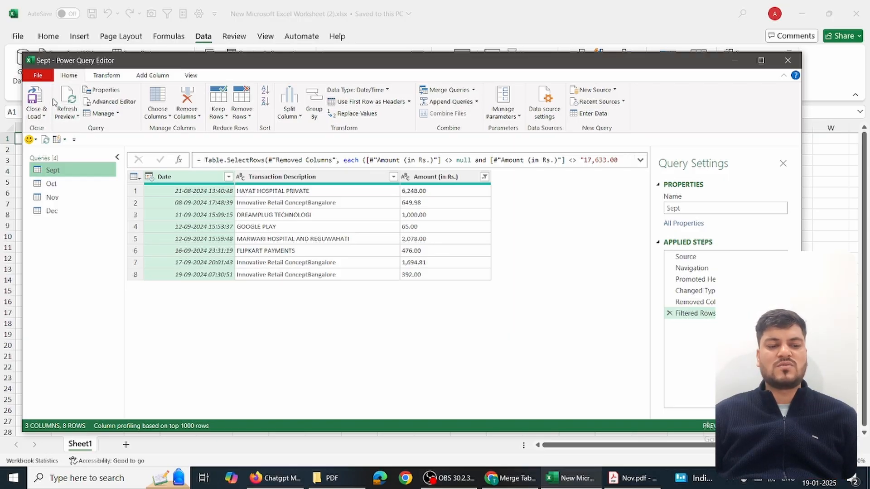
click(34, 100)
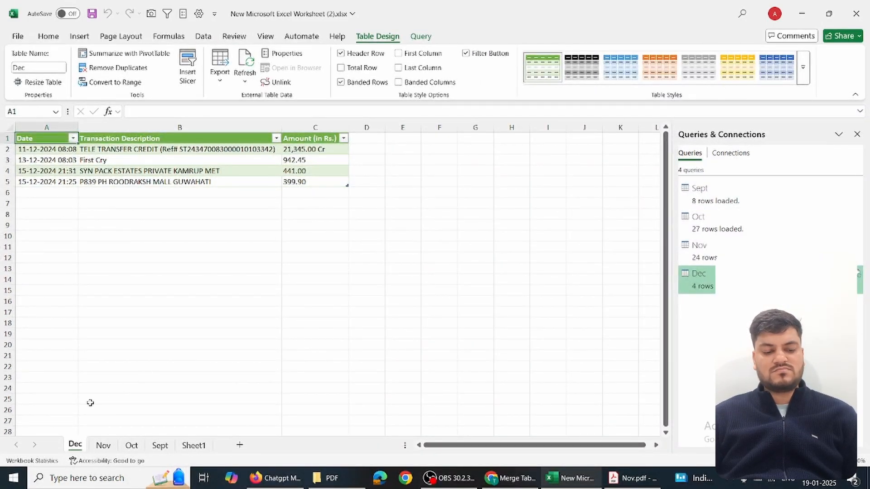
click(194, 445)
- Capture the Domestic Transactions rows on the second page of Nov.pdf with Snipping Tool and copy the snip
key(alt+Tab)
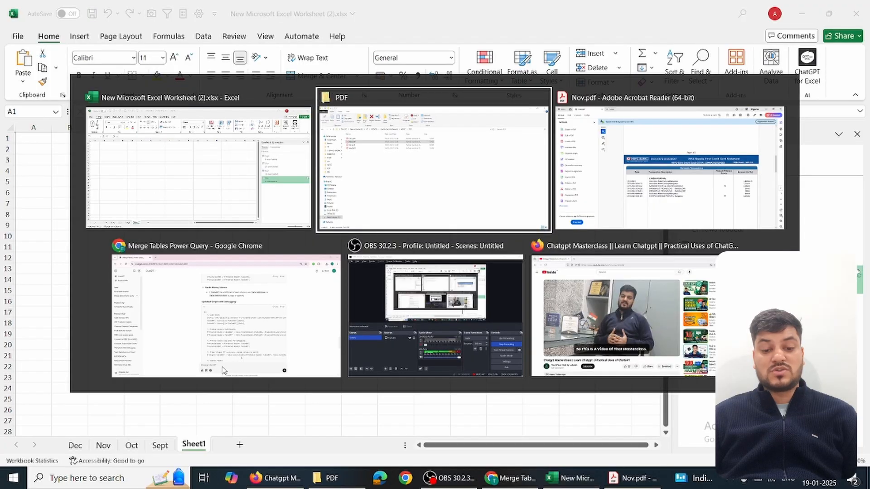
key(alt+Tab)
key(alt+Tab)
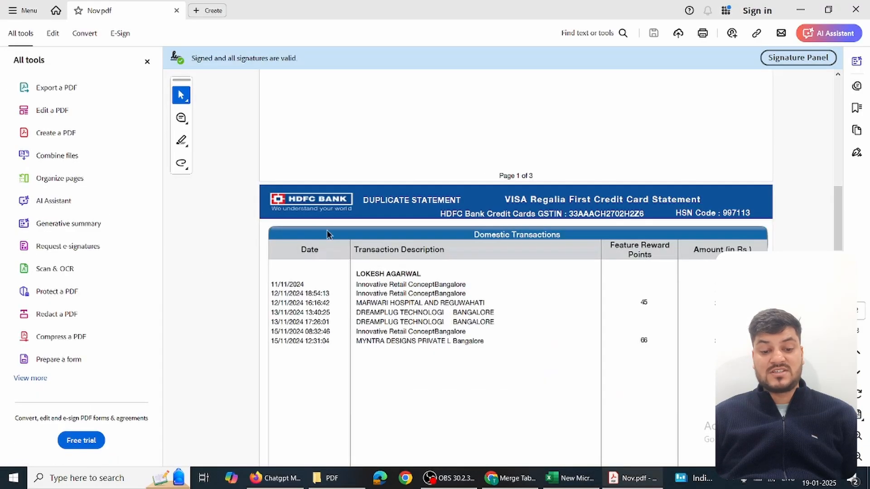
scroll(351, 224, down, 3)
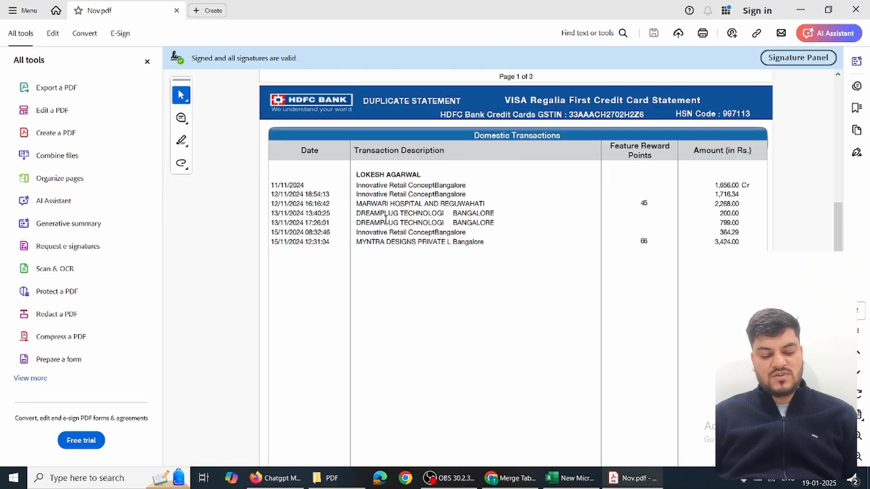
key(super)
text(snip)
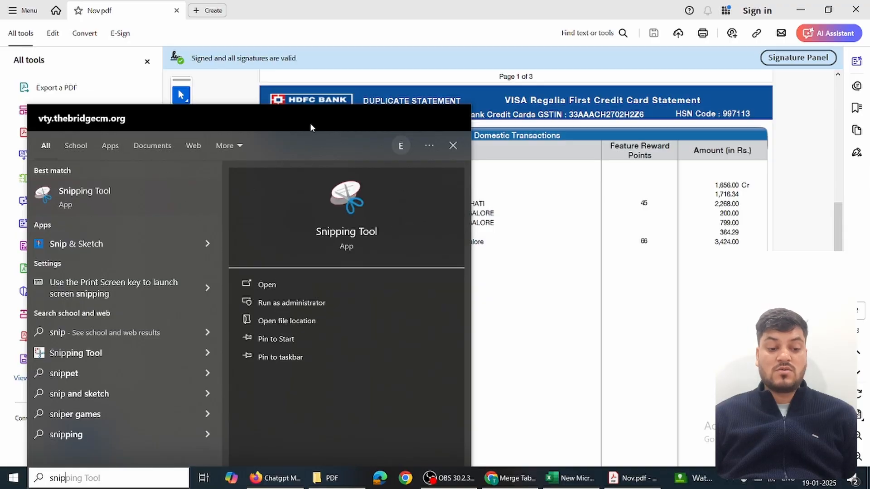
key(Return)
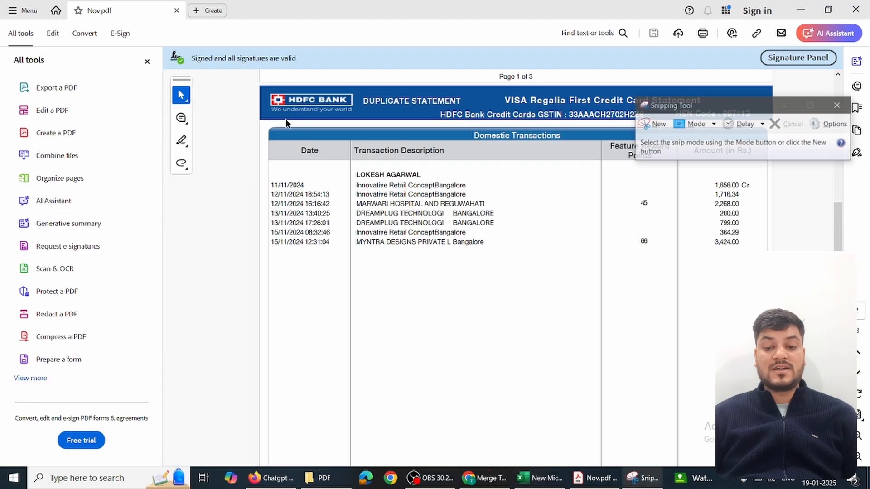
click(660, 125)
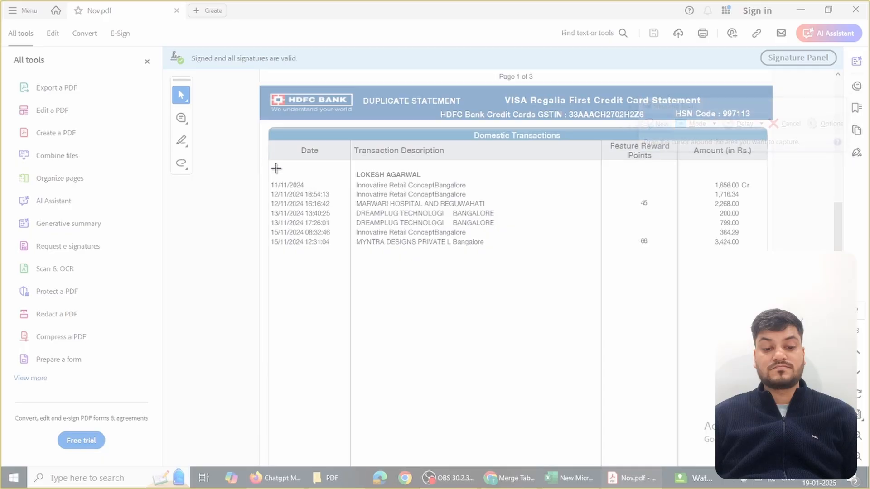
drag(276, 168, 765, 260)
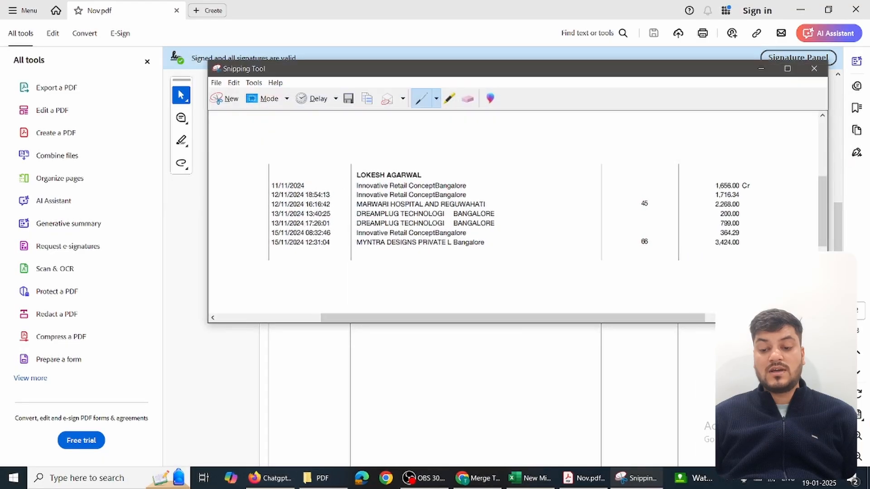
right_click(572, 231)
click(594, 247)
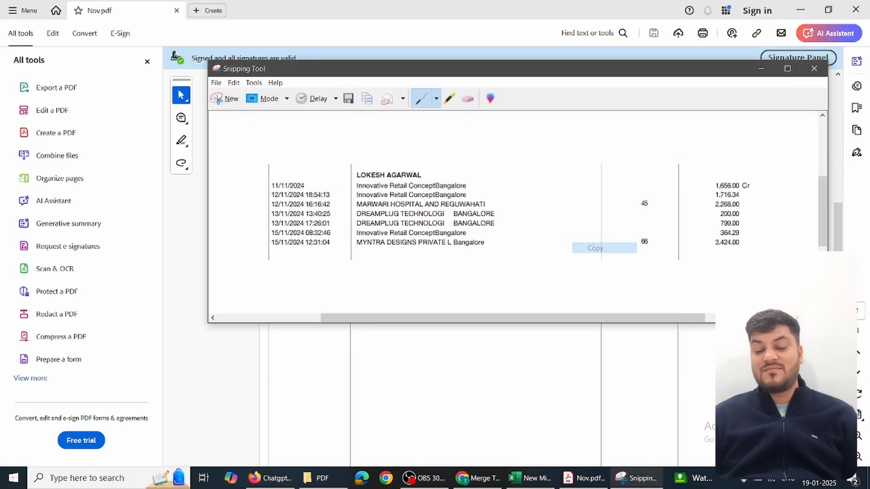
- Insert the data from the copied picture into Sheet1 starting at A1, and select the imported transaction rows A2:E8
key(alt+Tab)
key(alt+Tab)
key(alt+Tab)
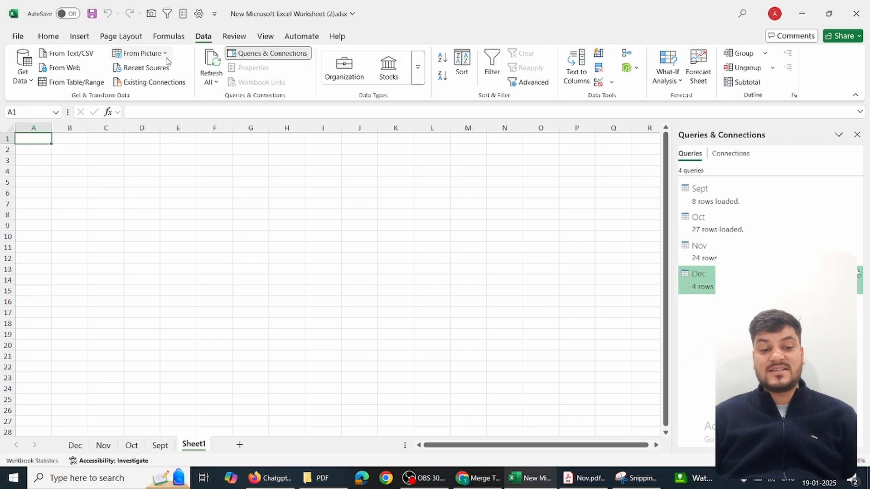
click(165, 55)
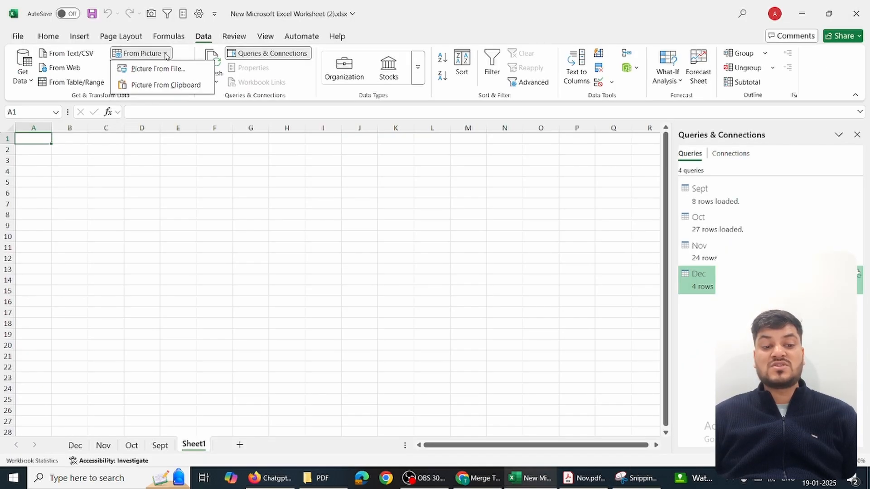
click(168, 85)
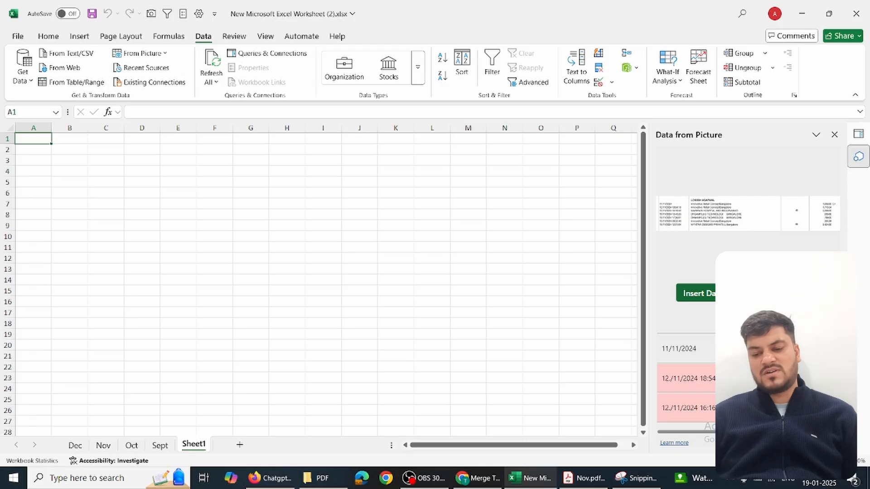
click(708, 293)
click(711, 399)
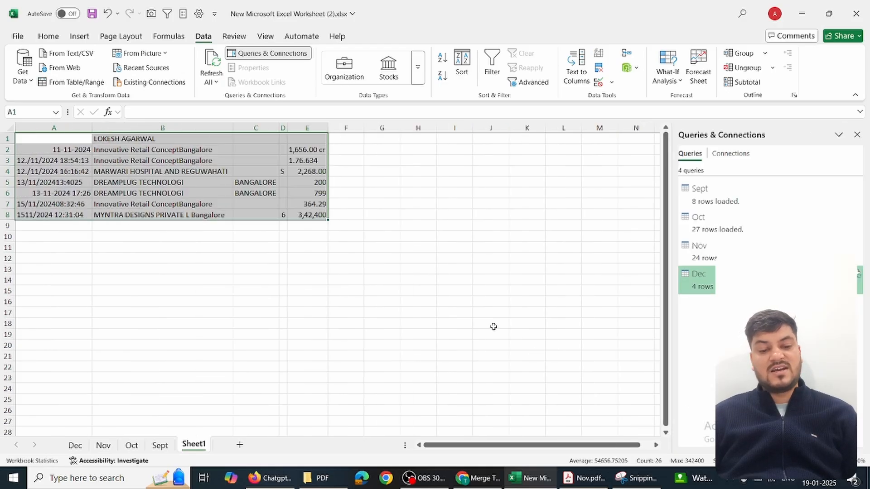
click(316, 254)
drag(66, 148, 319, 215)
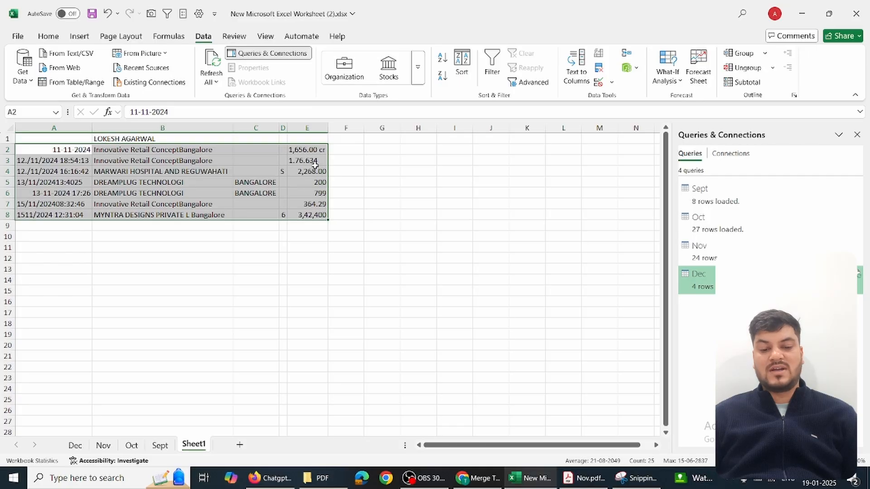